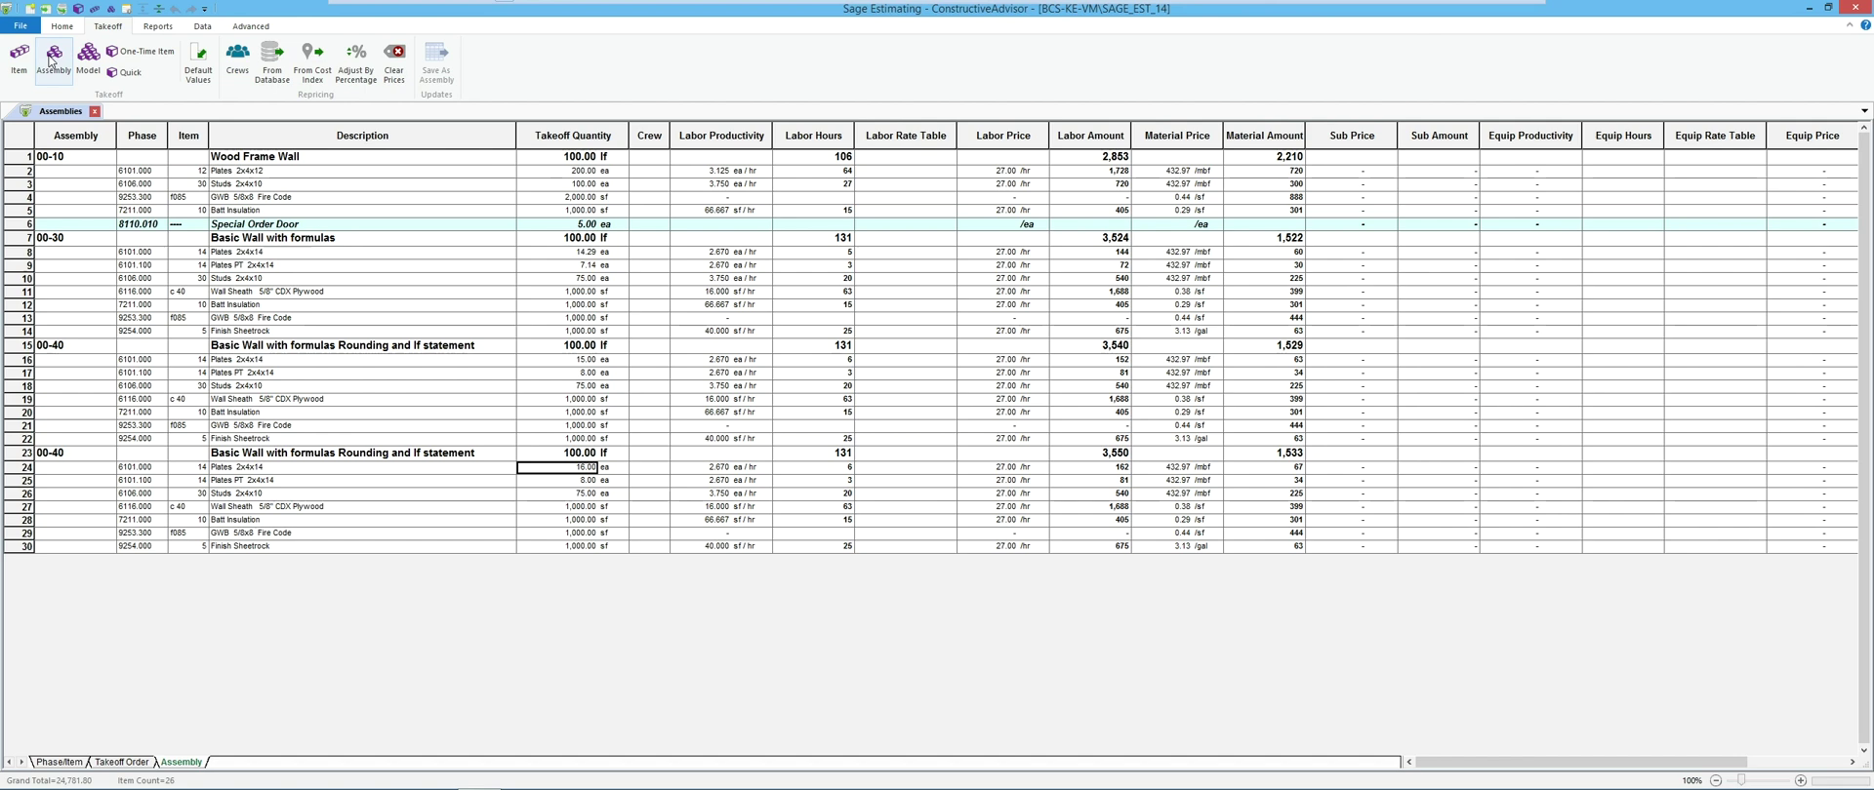
Step: Open assembly 00-40 from the Online Session Assemblies group in the Database Assembly editor
left_click(56, 66)
double_click(111, 129)
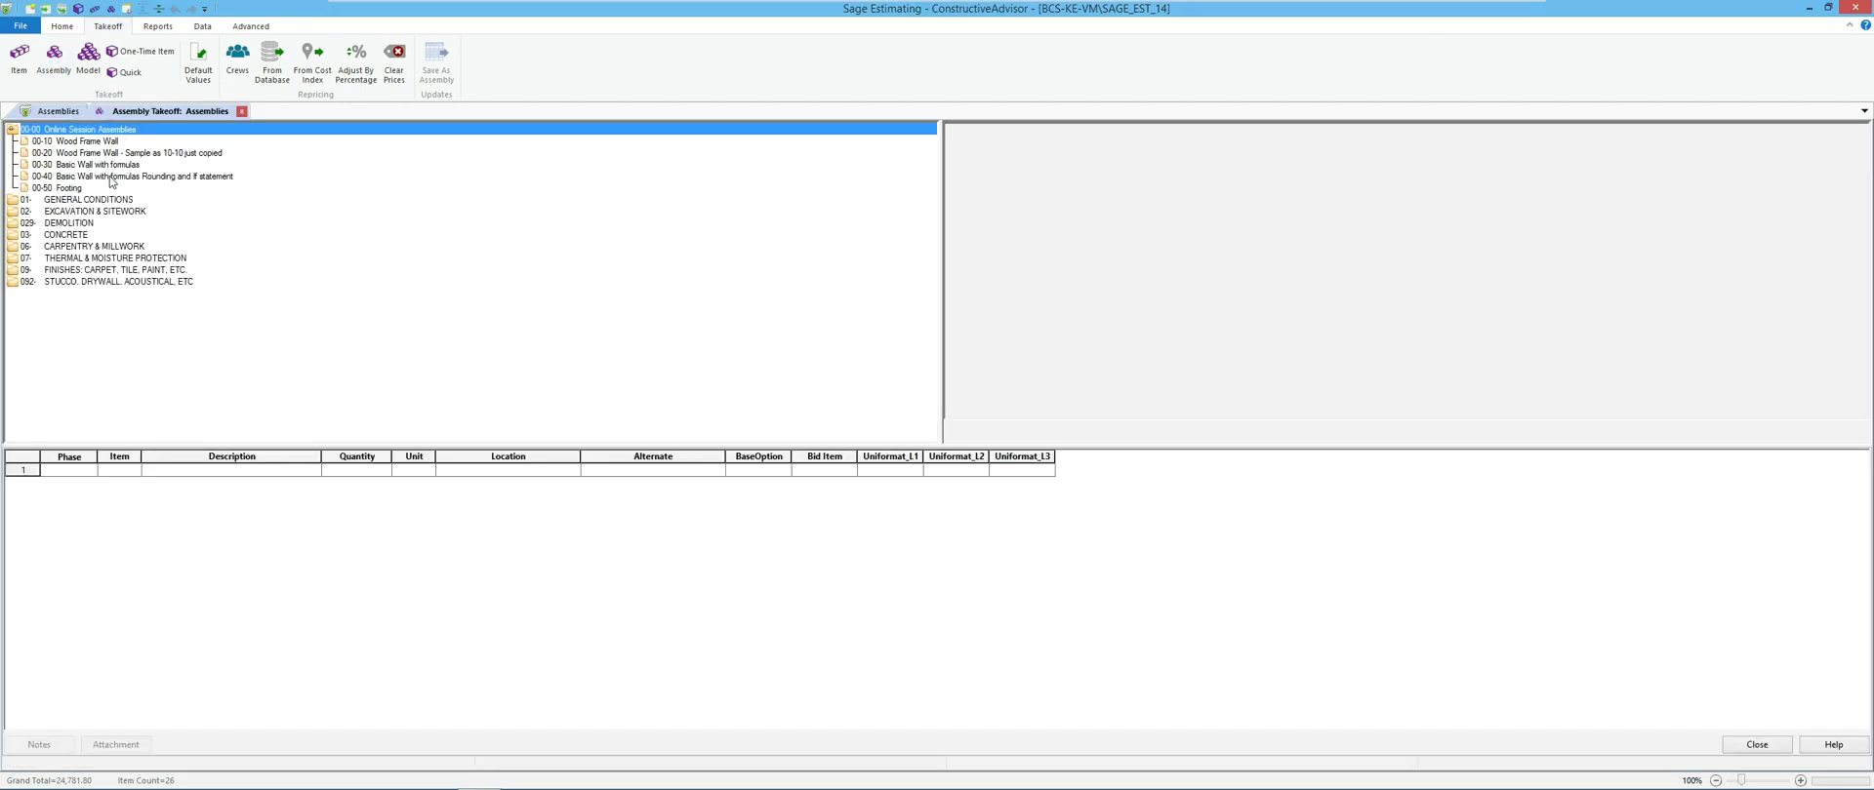
right_click(111, 179)
left_click(147, 223)
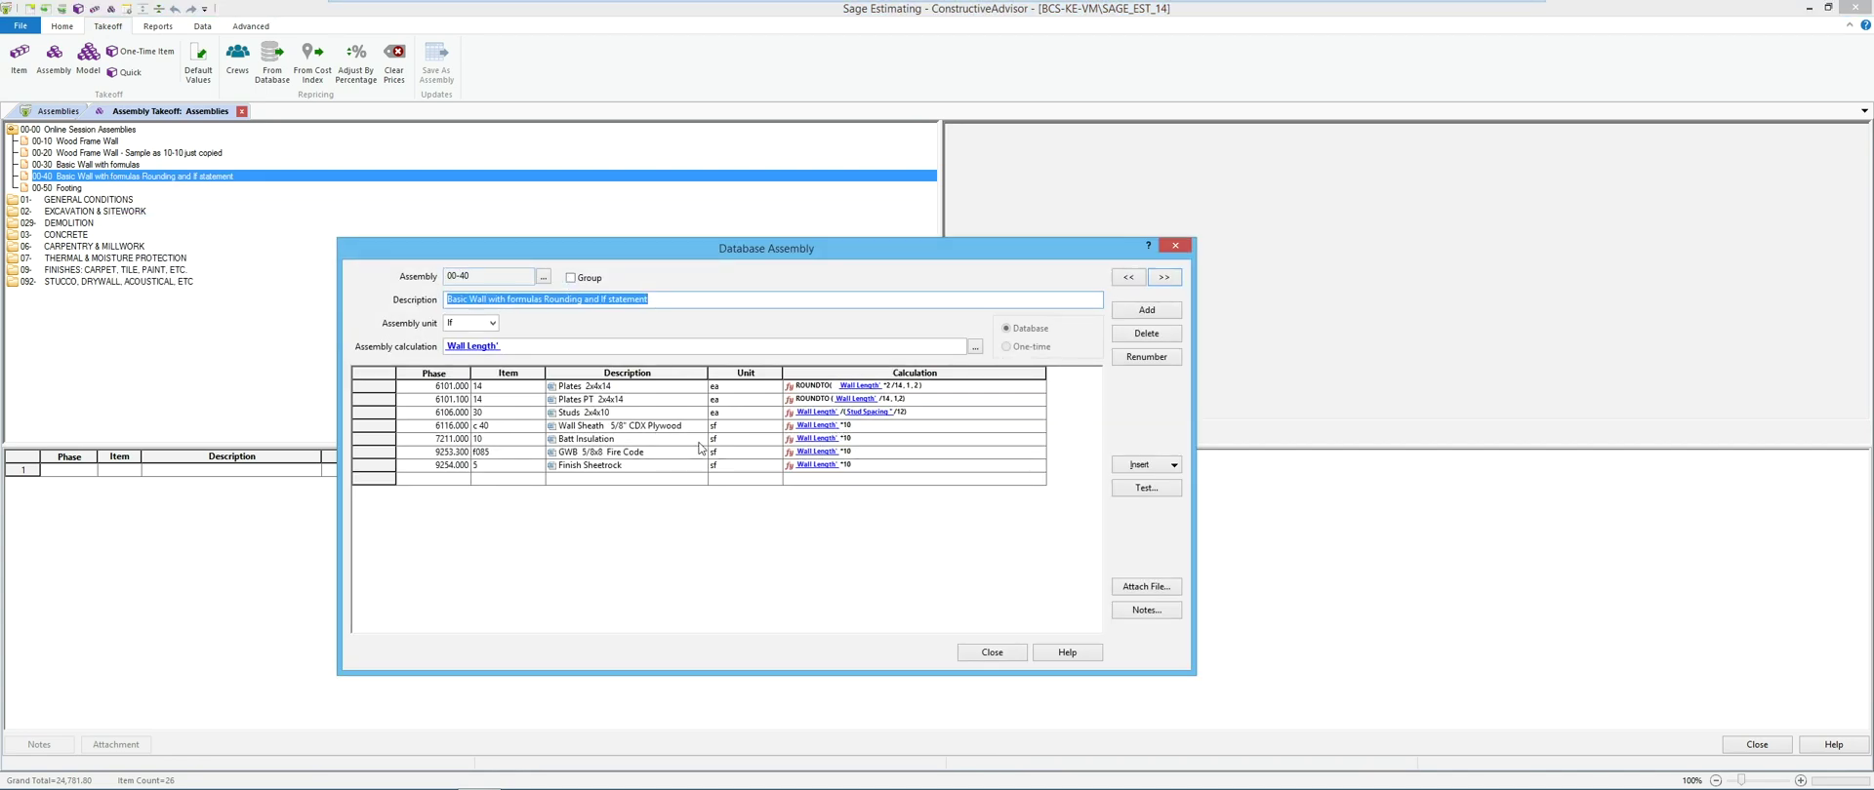
Step: Open the Wall Sheath 5/8" CDX Plywood calculation, reading 'Wall Length' *10, for editing
left_click(630, 429)
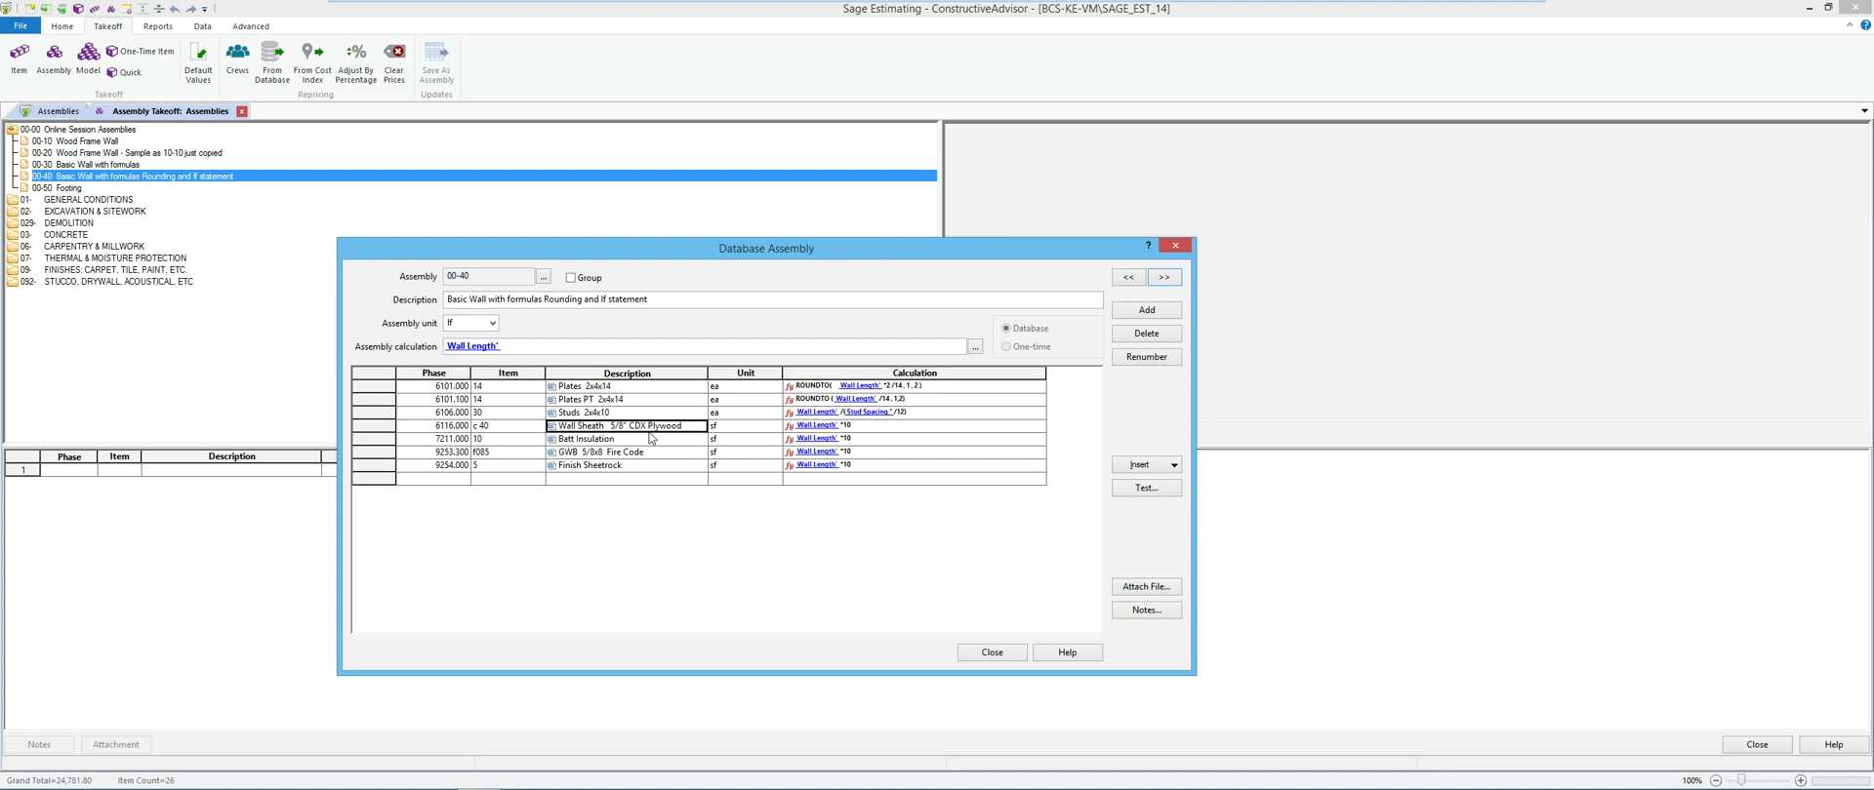
left_click(856, 430)
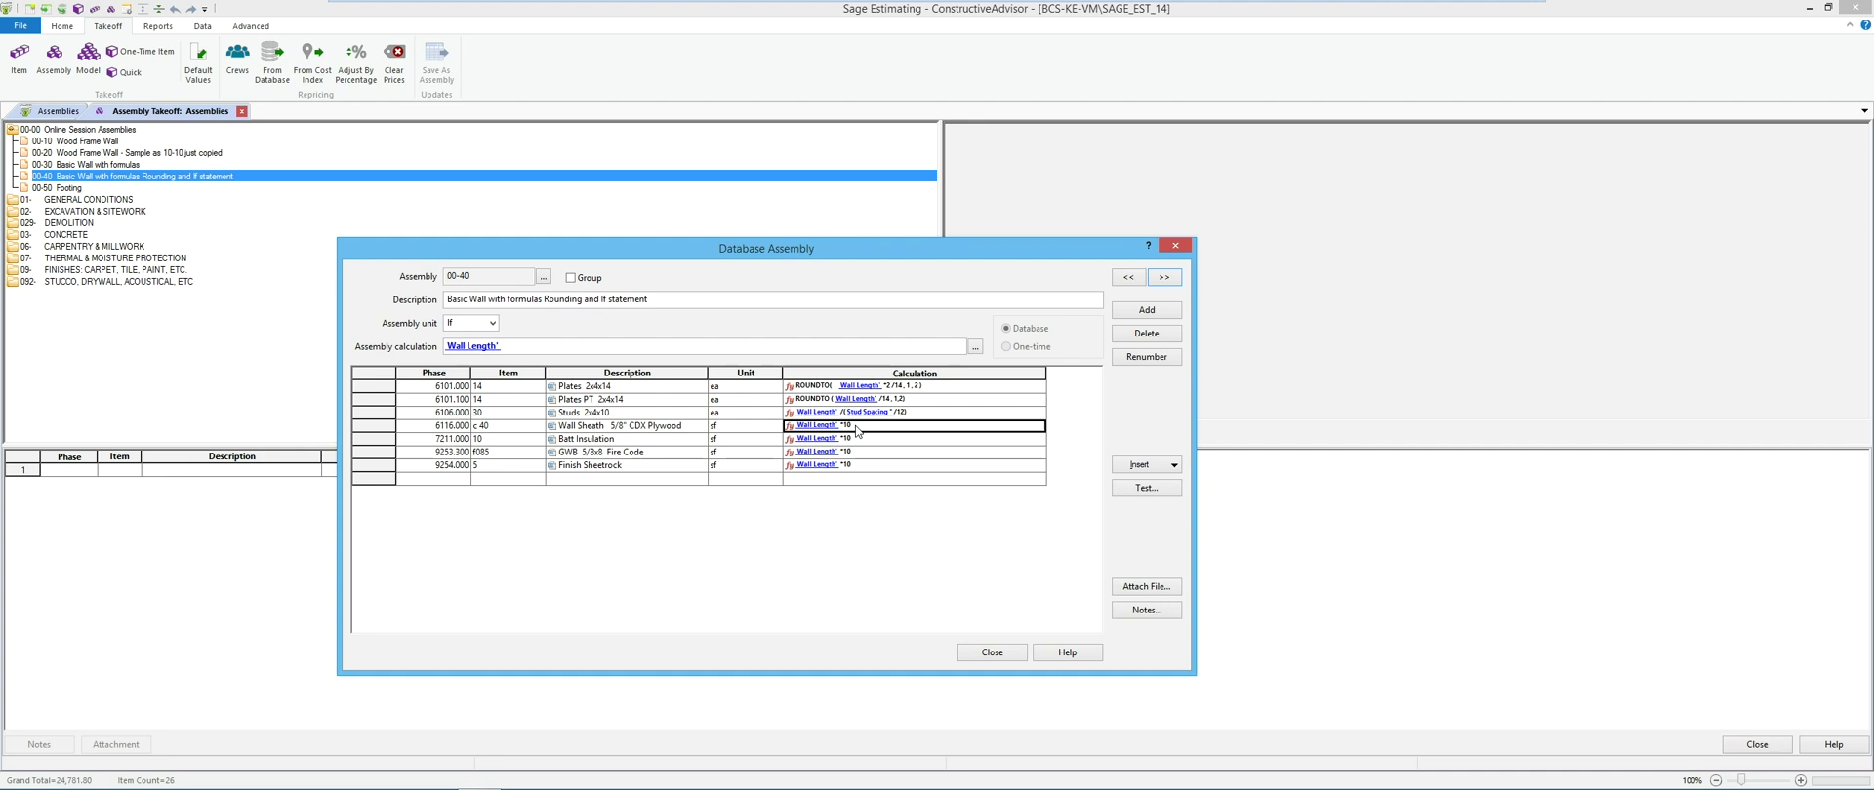
right_click(856, 431)
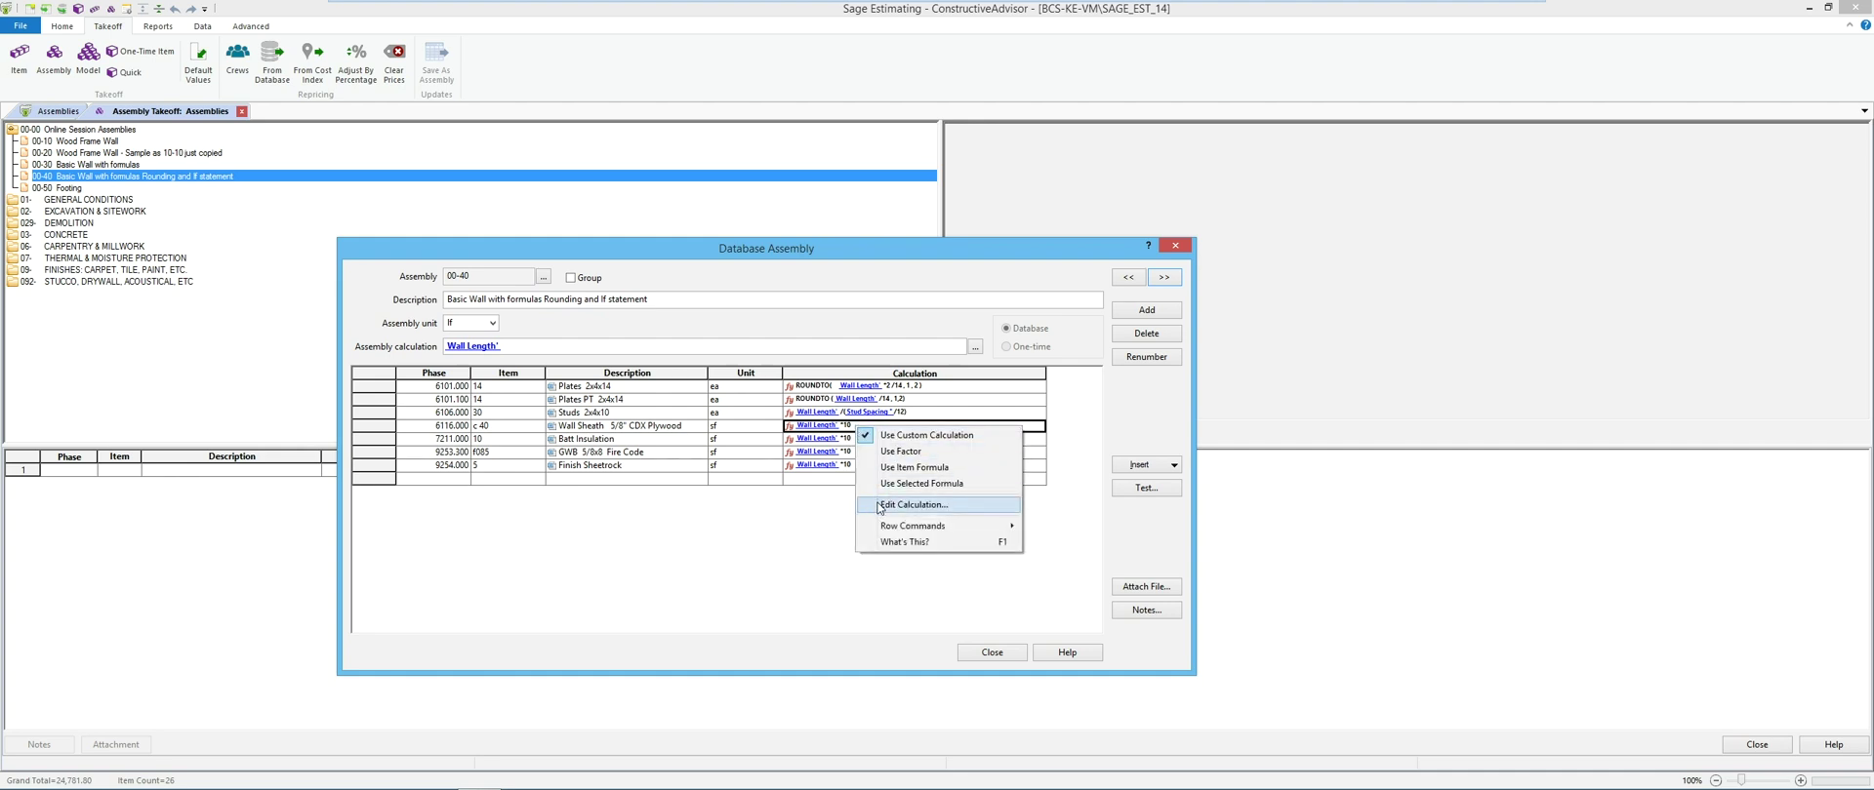
left_click(912, 505)
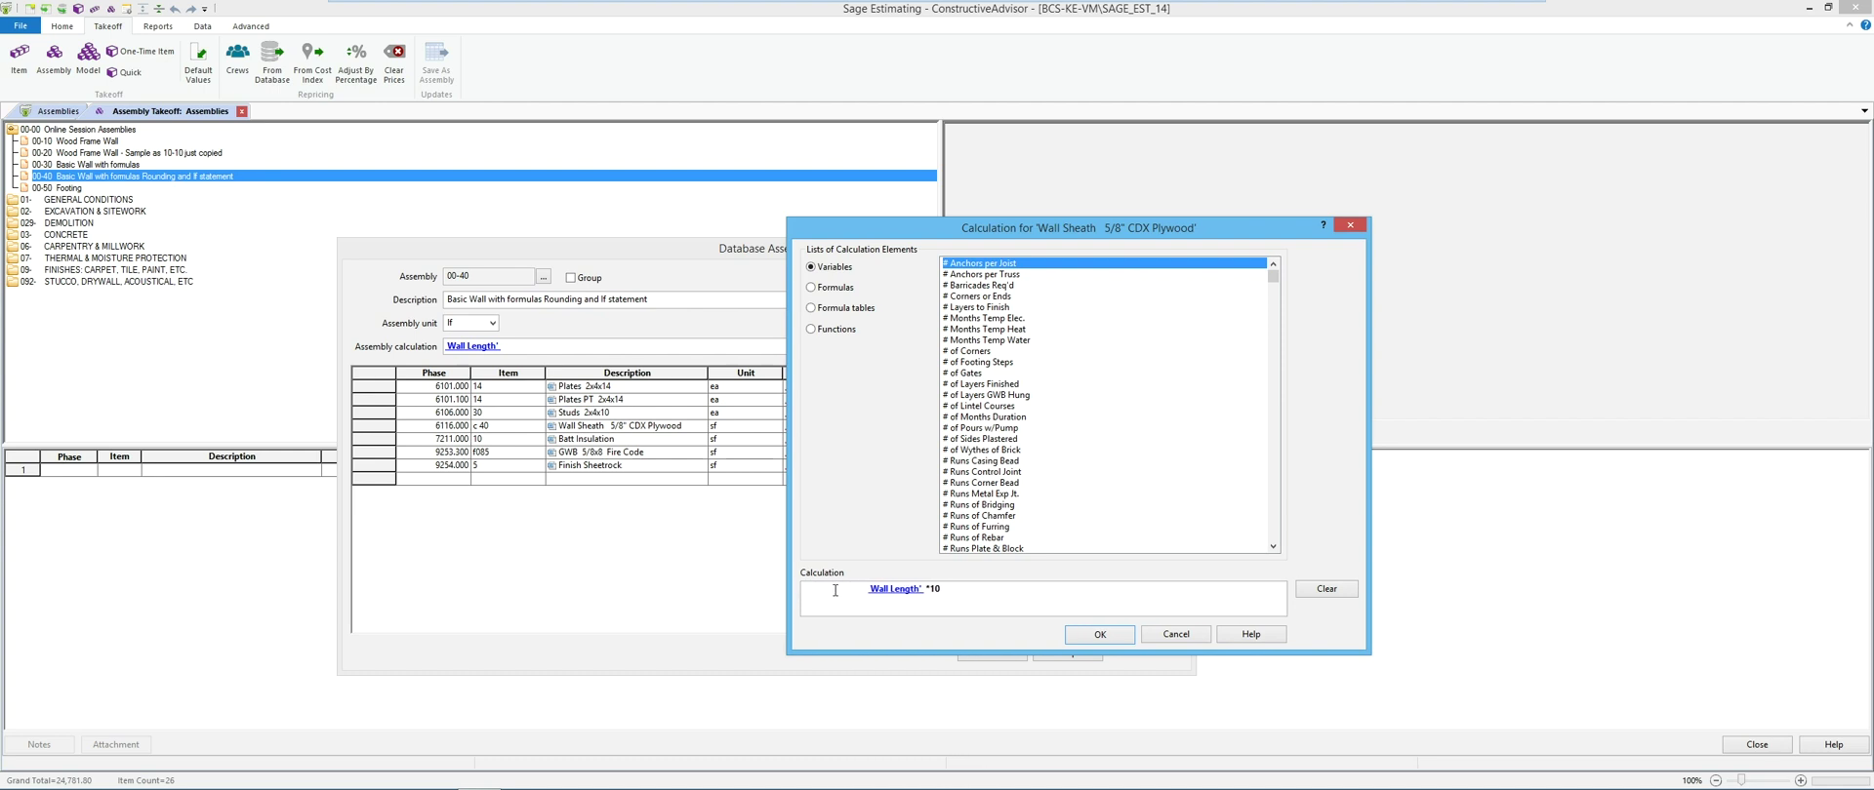
Step: Search the Help index for 'function' and open the If function page under Using functions in formulas
left_click(1250, 635)
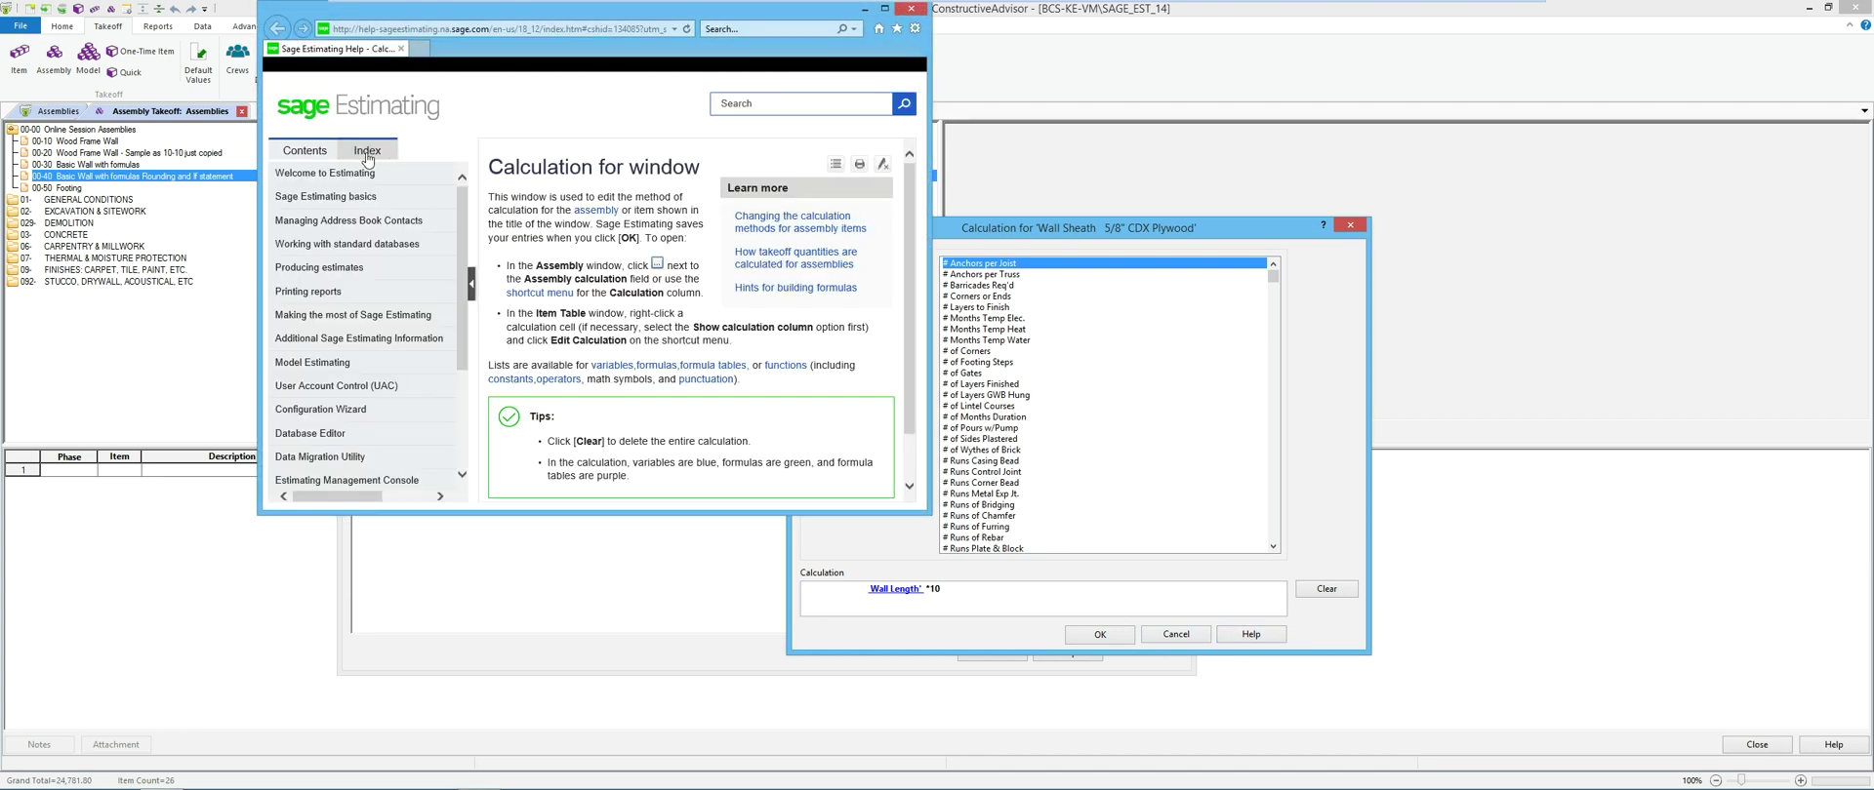
left_click(369, 156)
left_click(353, 175)
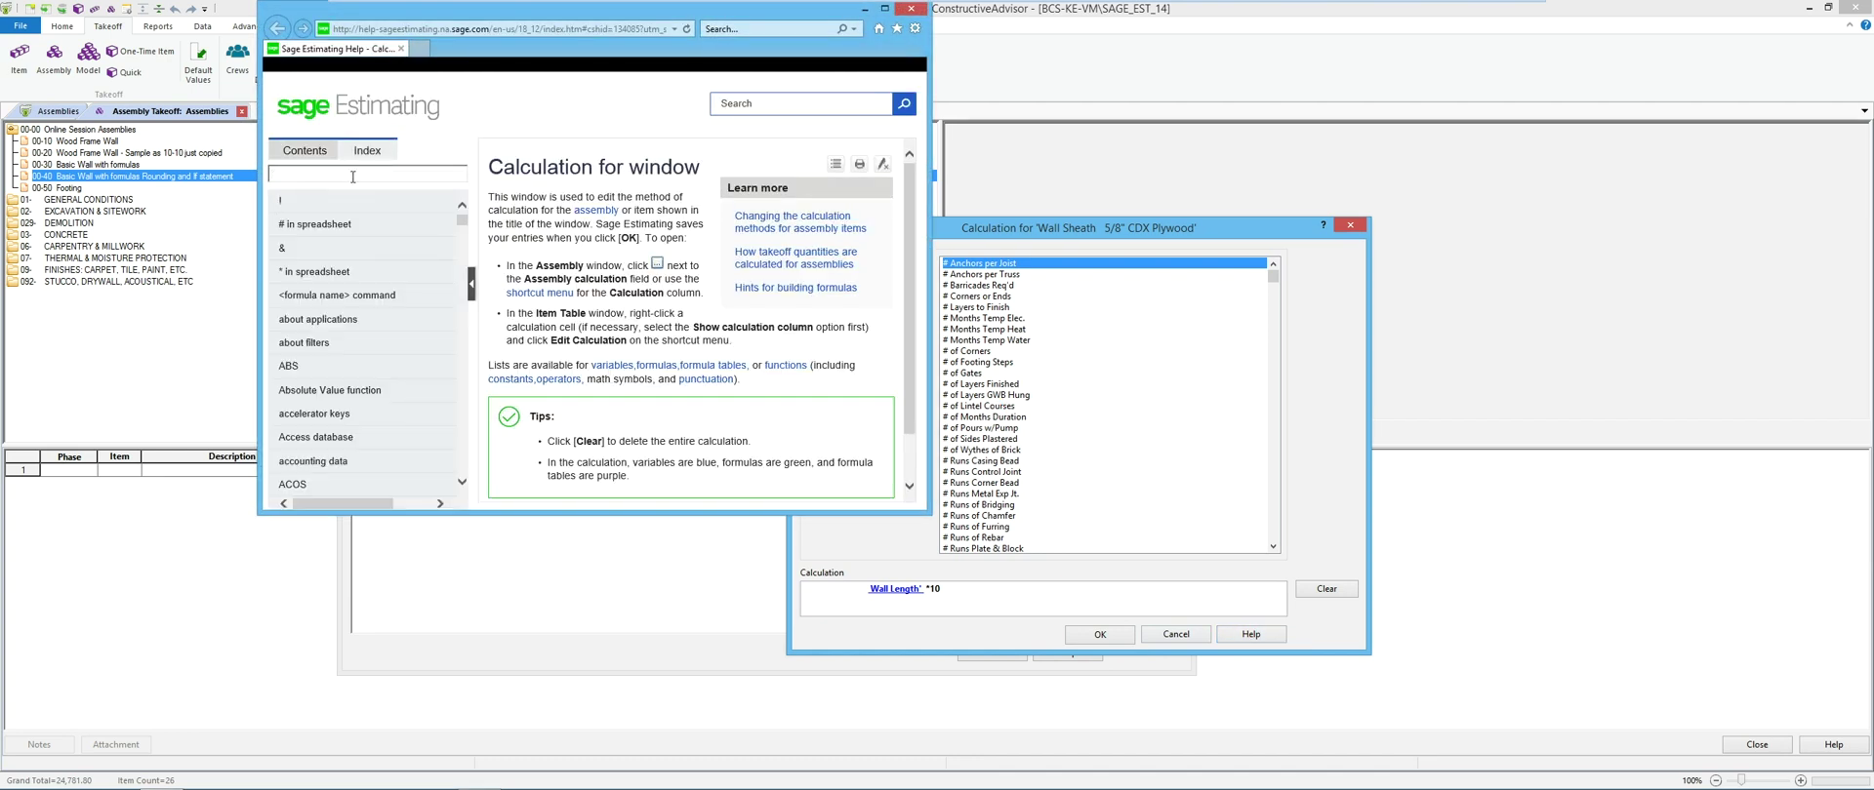
type("f")
key("BackSpace")
type("function")
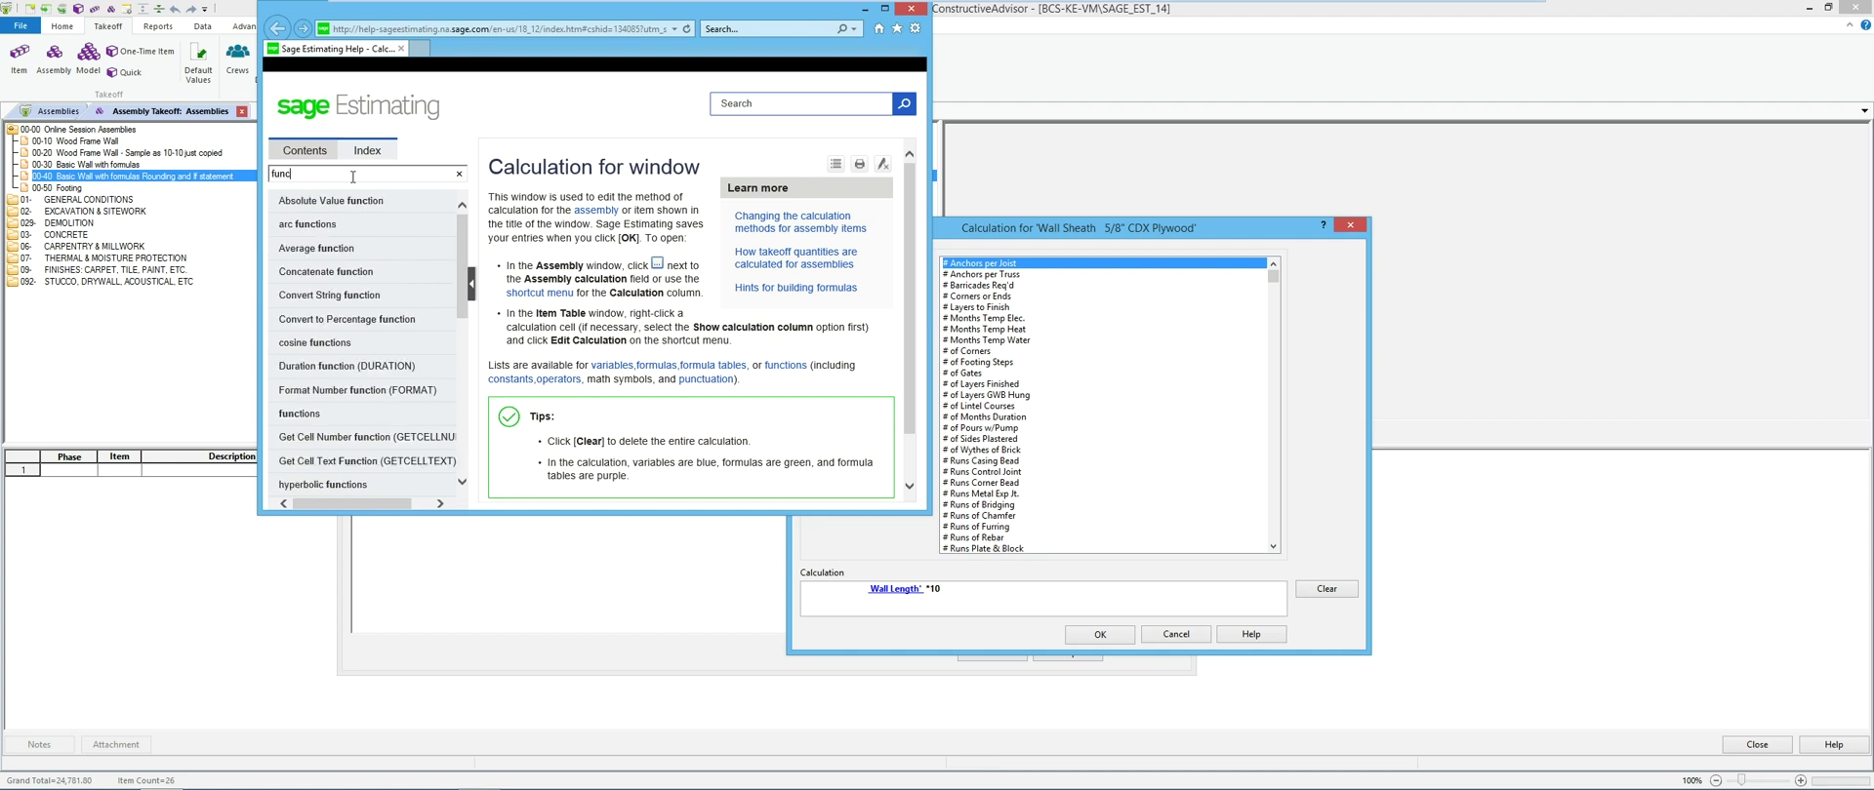
key("BackSpace")
key("BackSpace")
key("BackSpace")
key("BackSpace")
key("BackSpace")
key("BackSpace")
key("BackSpace")
key("BackSpace")
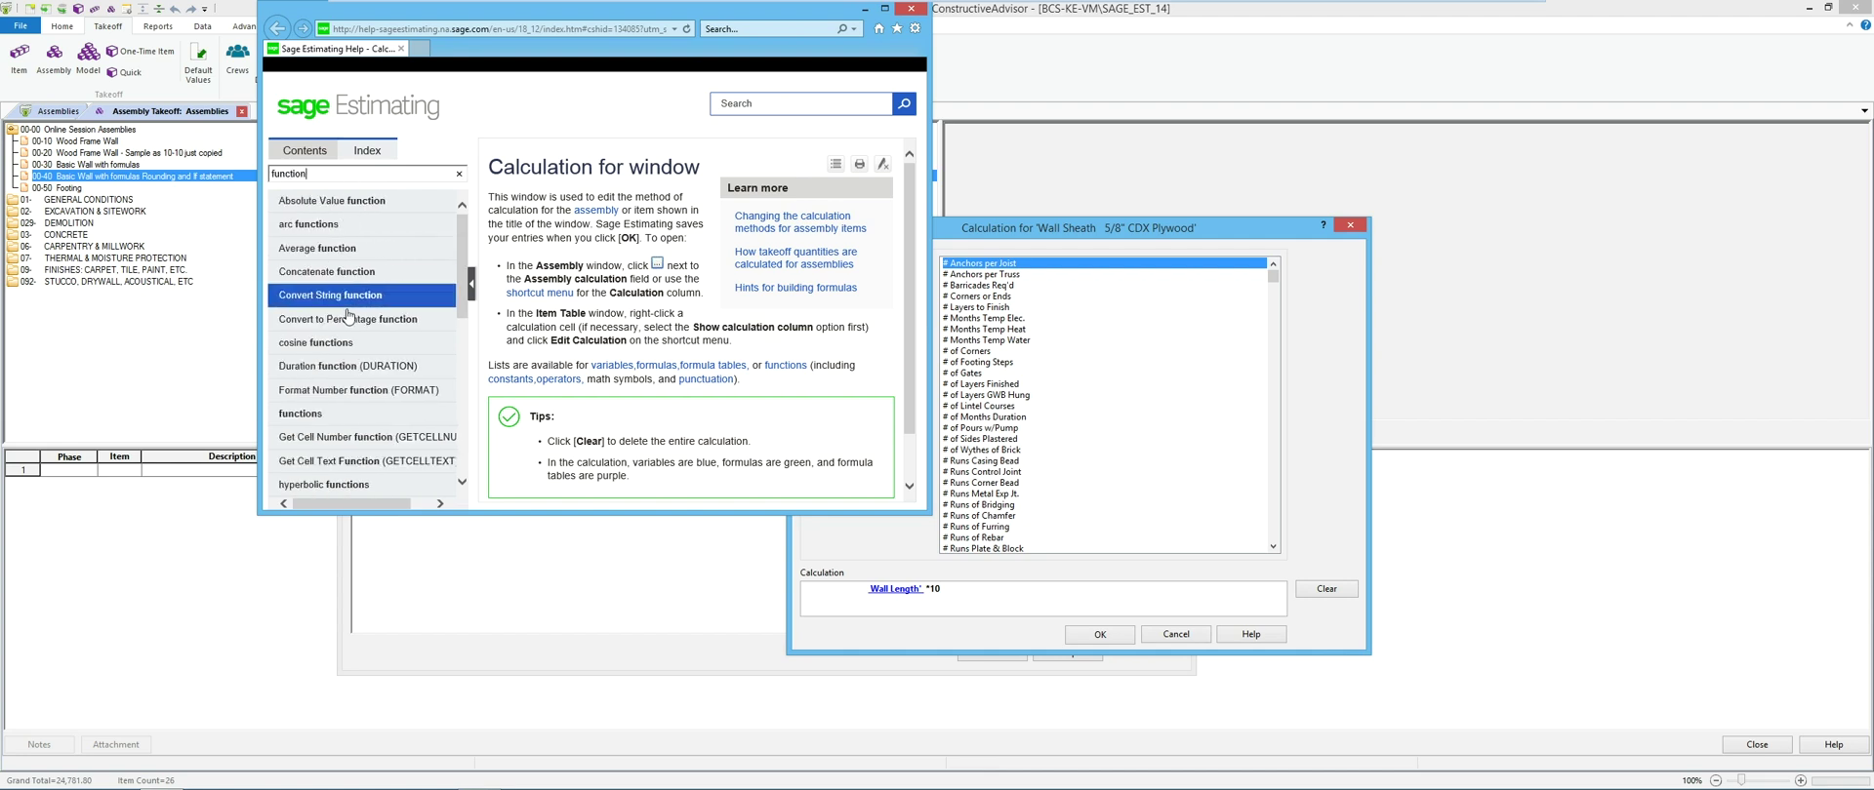
left_click(344, 410)
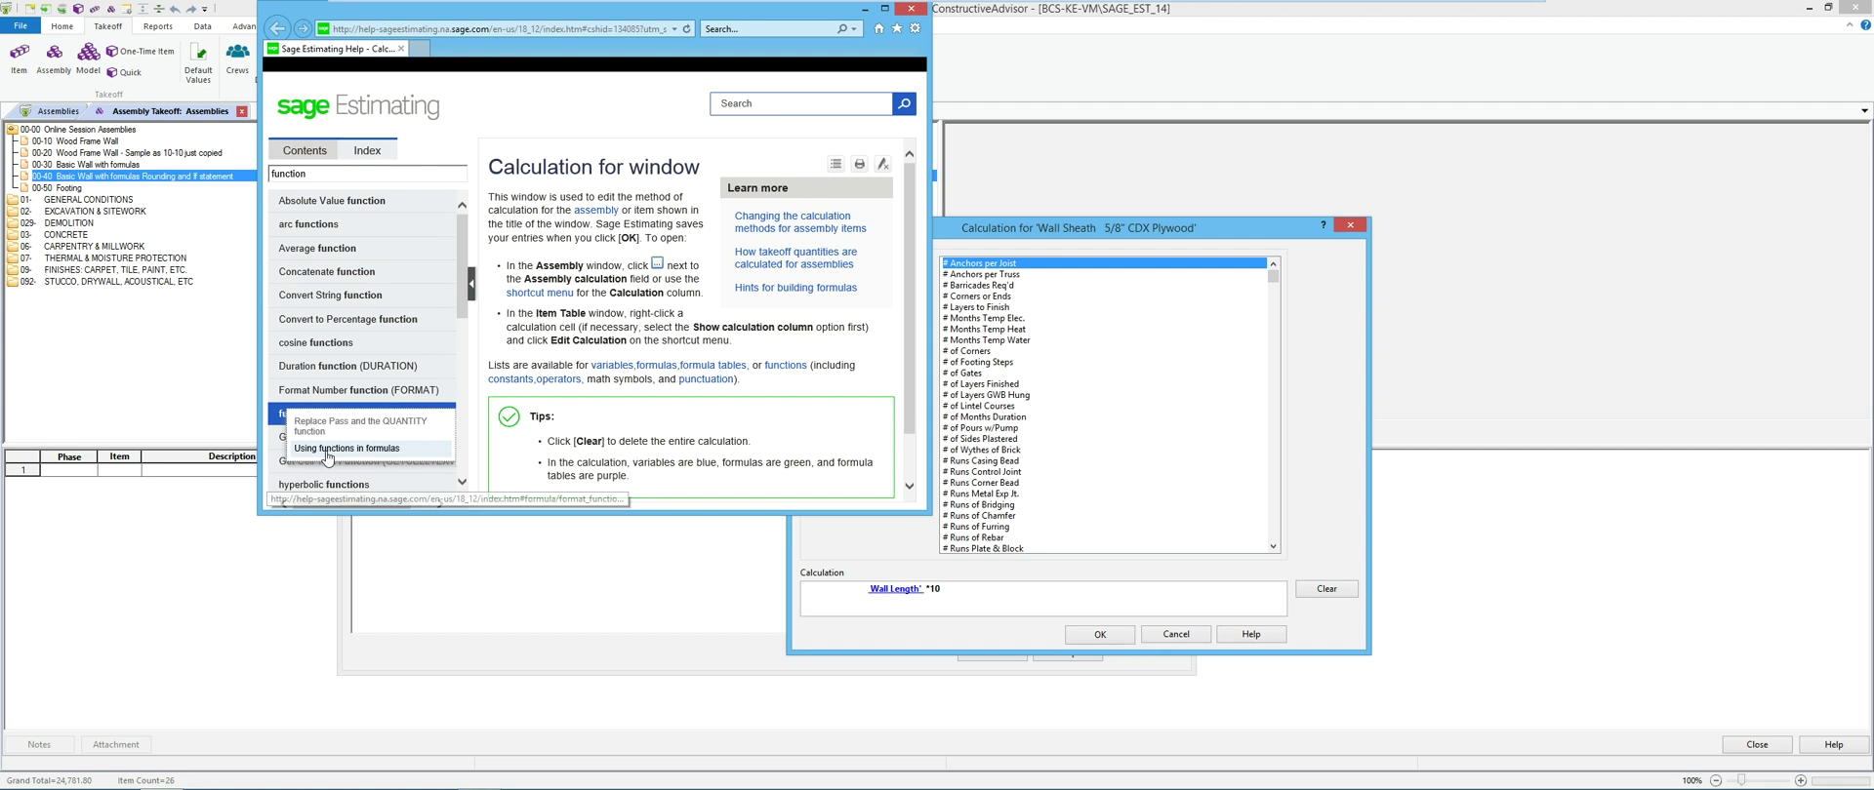
left_click(352, 450)
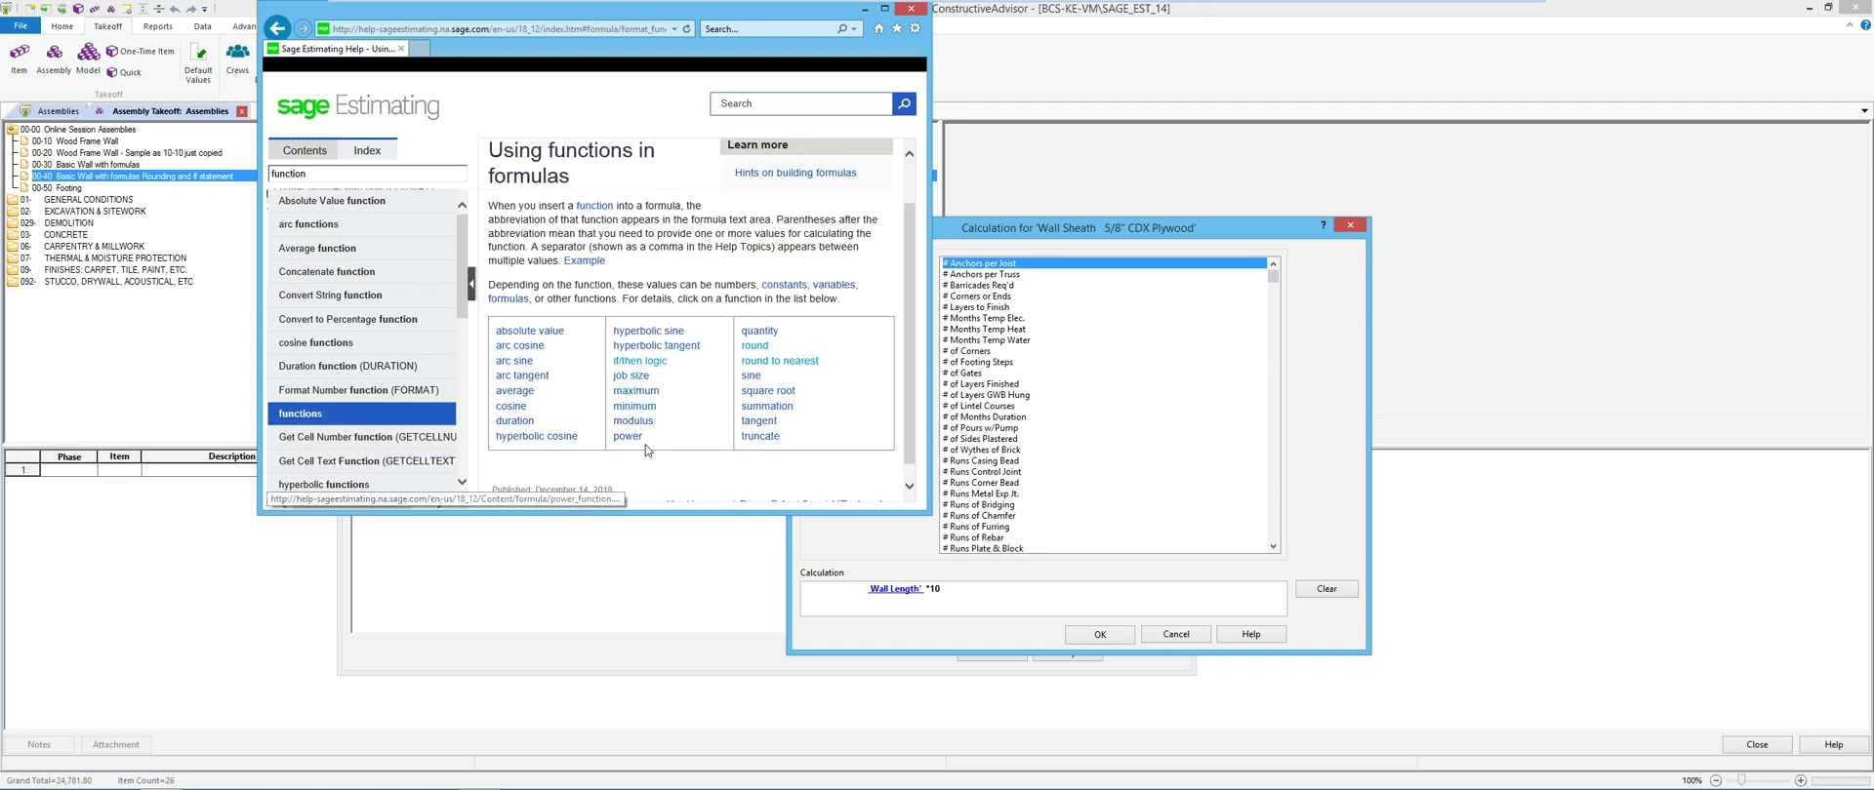
left_click(654, 363)
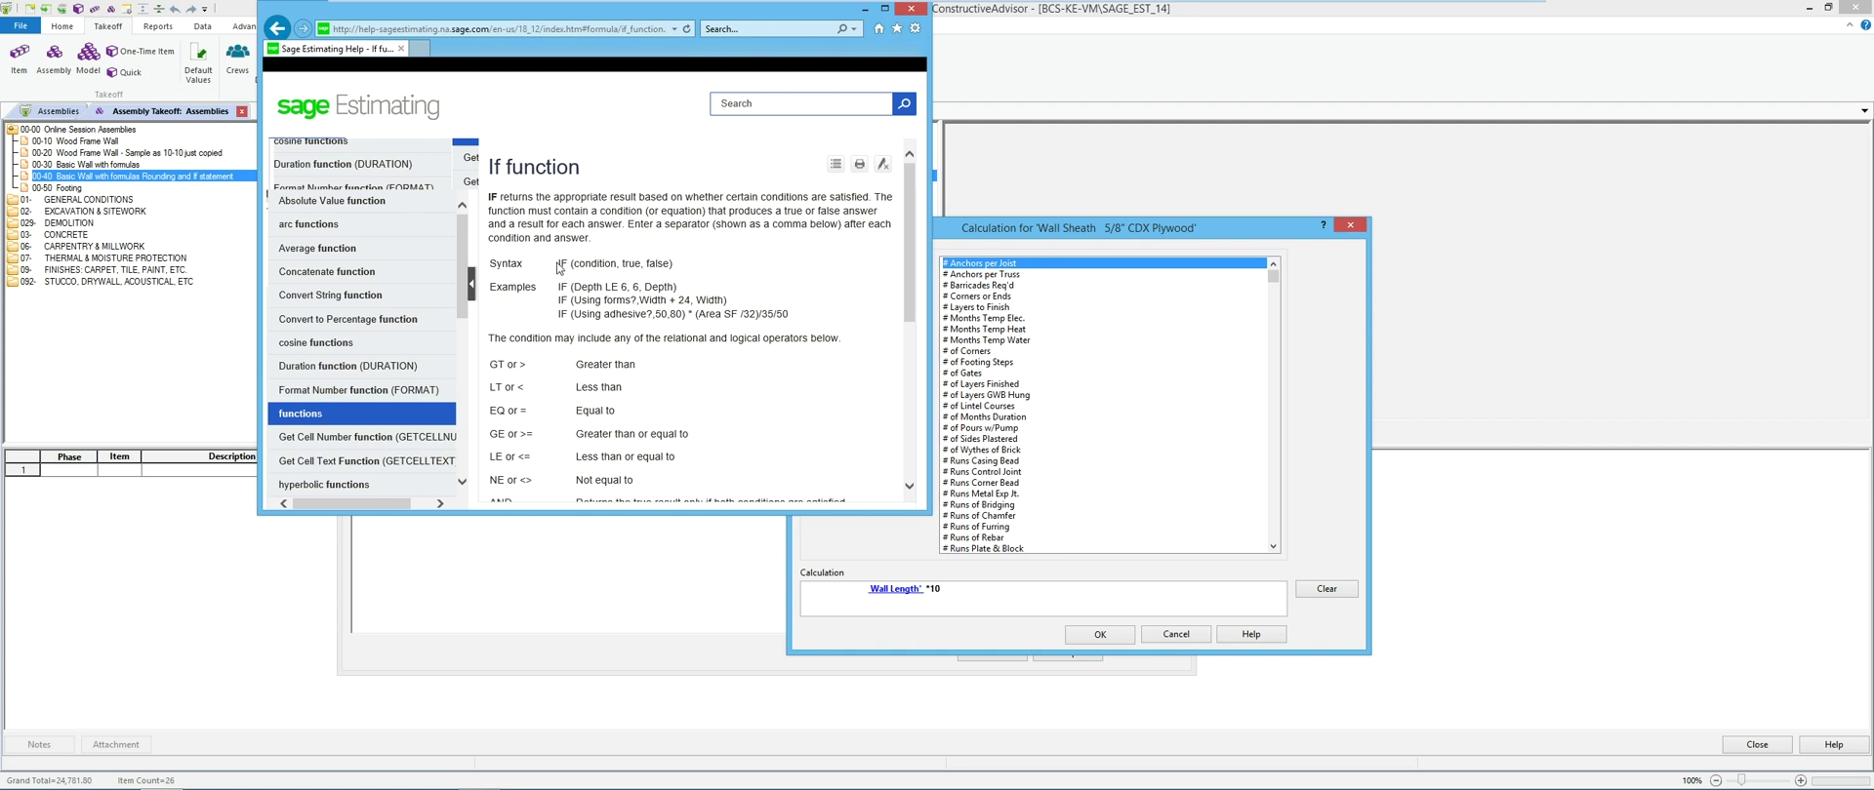
Step: Review the IF syntax and the AND and OR operators, then close Help
left_click_drag(558, 263, 667, 274)
scroll(548, 367, "down", 1)
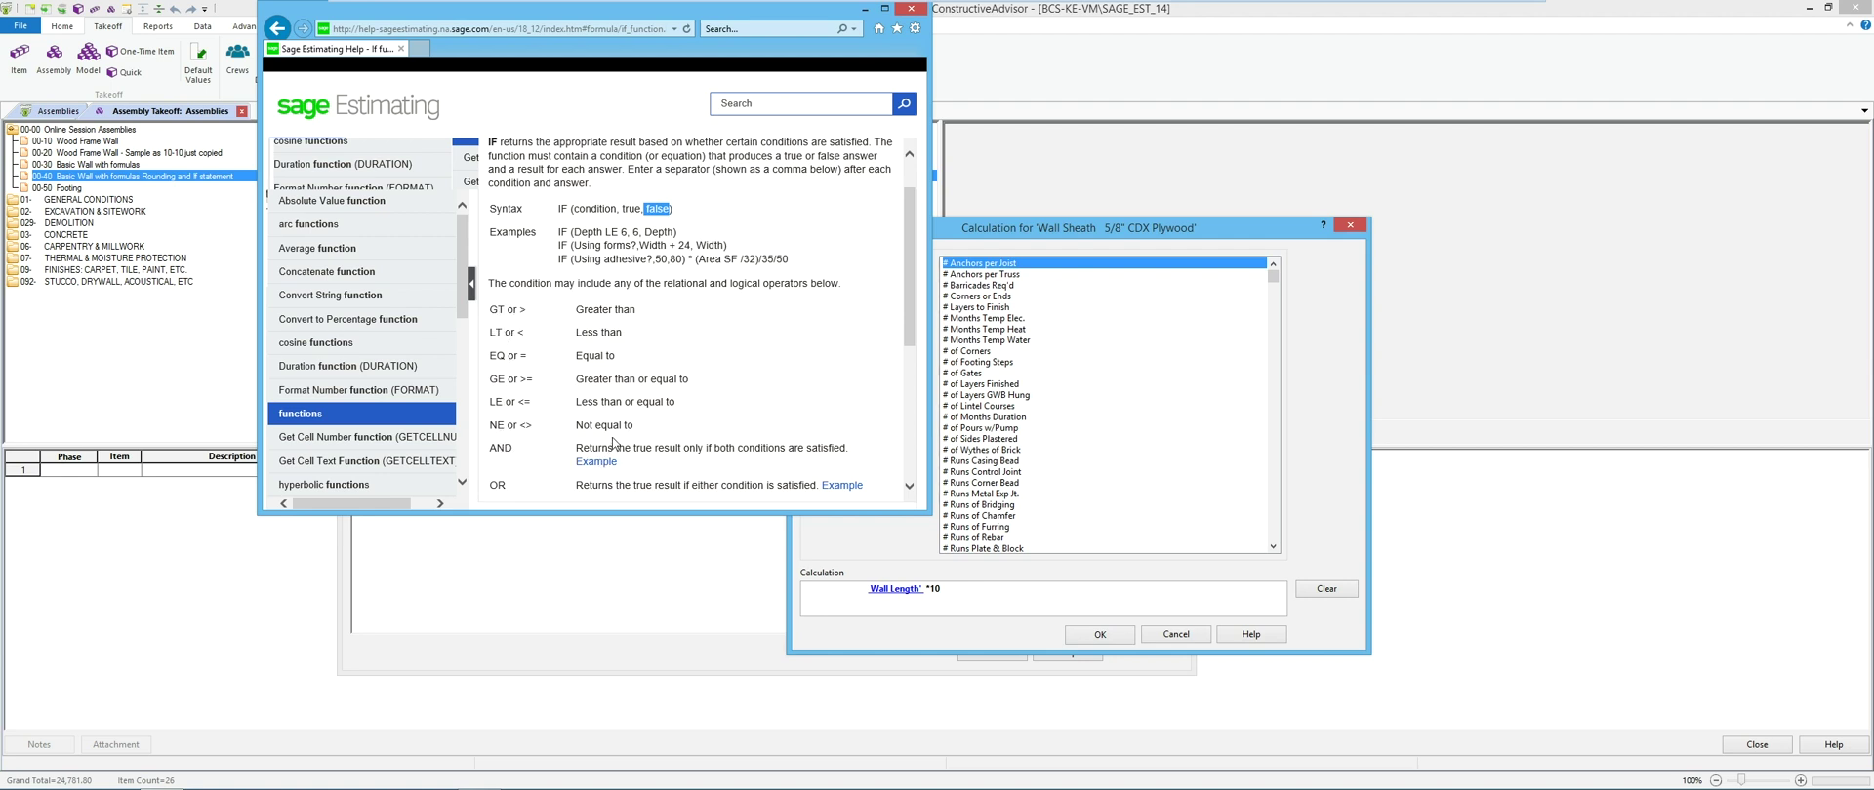
double_click(500, 447)
scroll(636, 465, "down", 1)
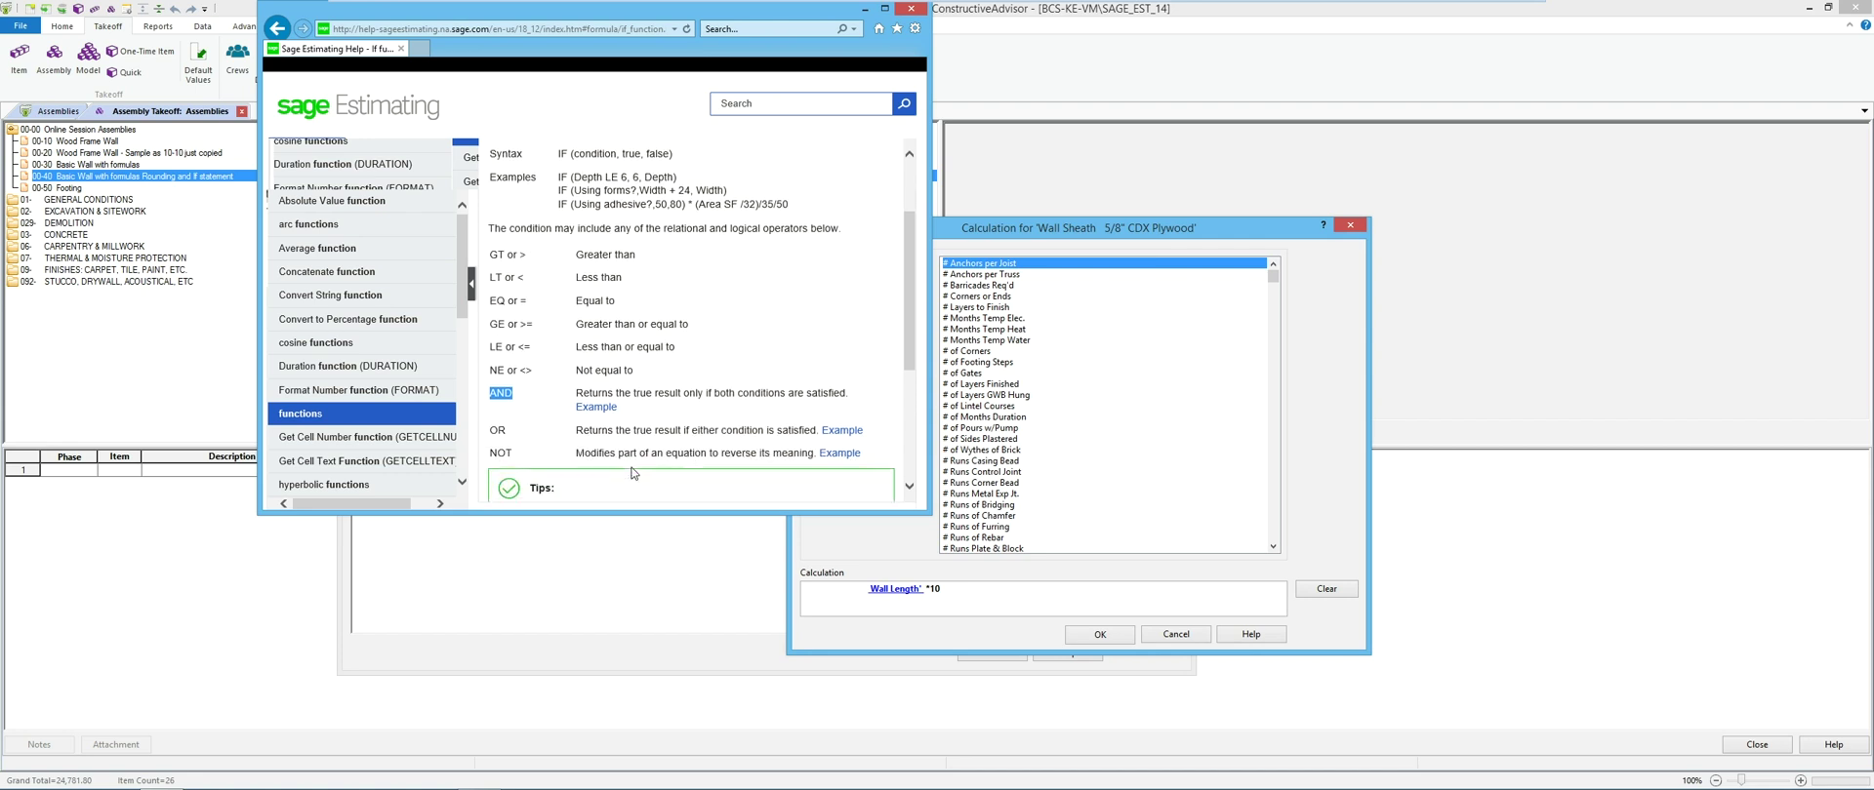
double_click(495, 431)
left_click(915, 10)
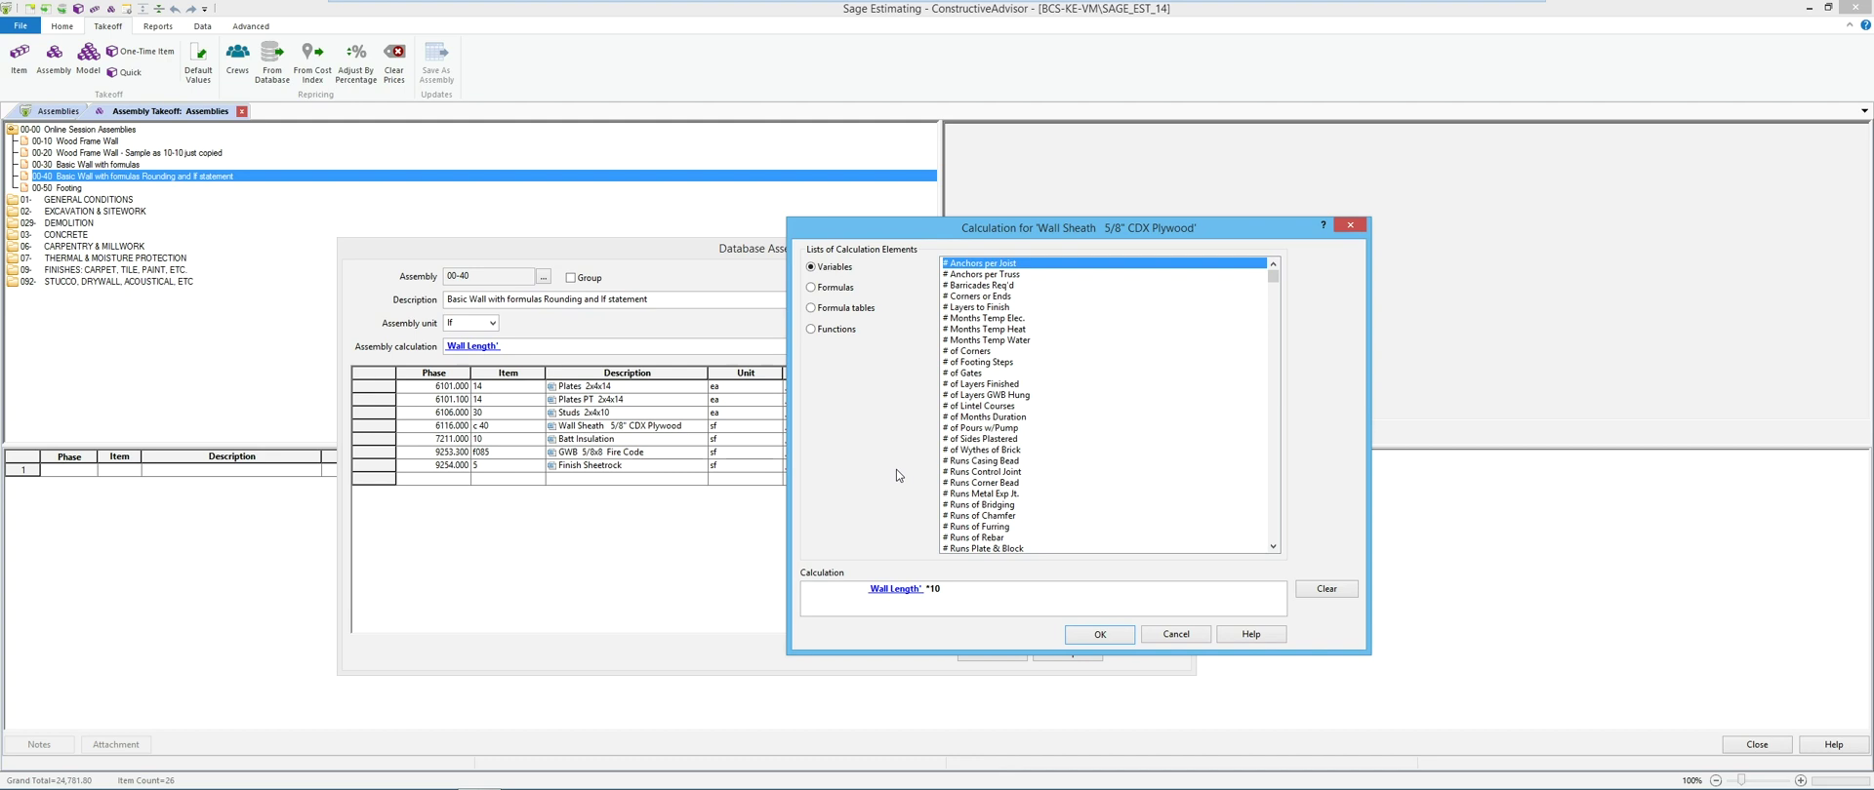
Step: Prefix the Wall Sheath formula with 'IF (' and bring up the Create Variable option
type("IF (")
right_click(828, 588)
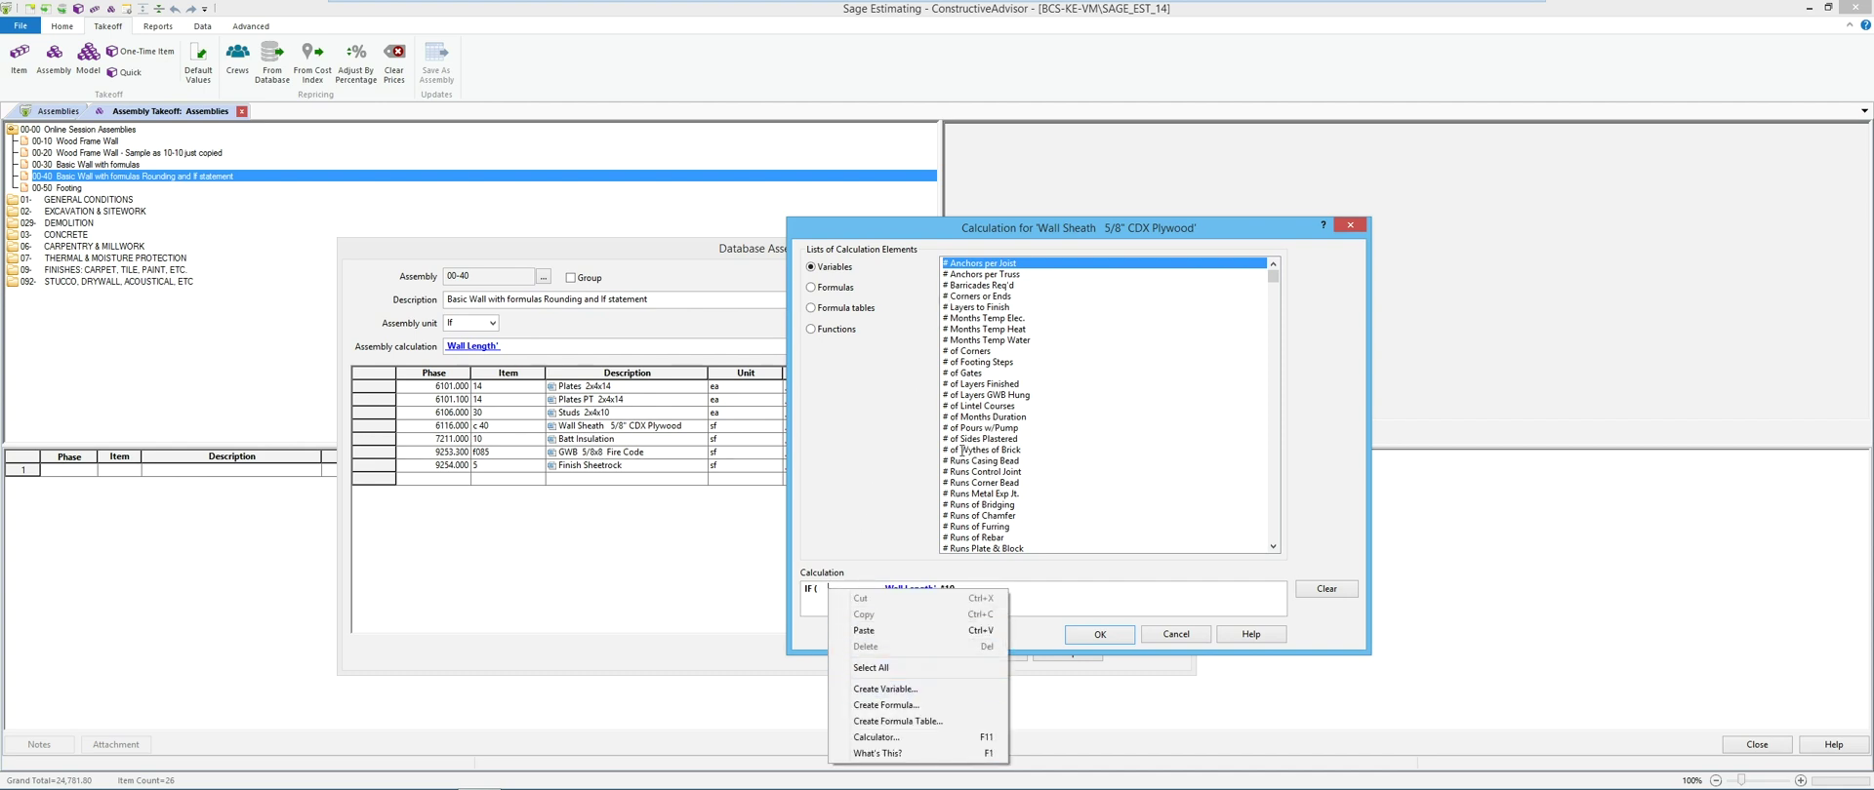
Step: Create a Yes/No variable named 'Sheathing Required?' with a blank default value
left_click(885, 689)
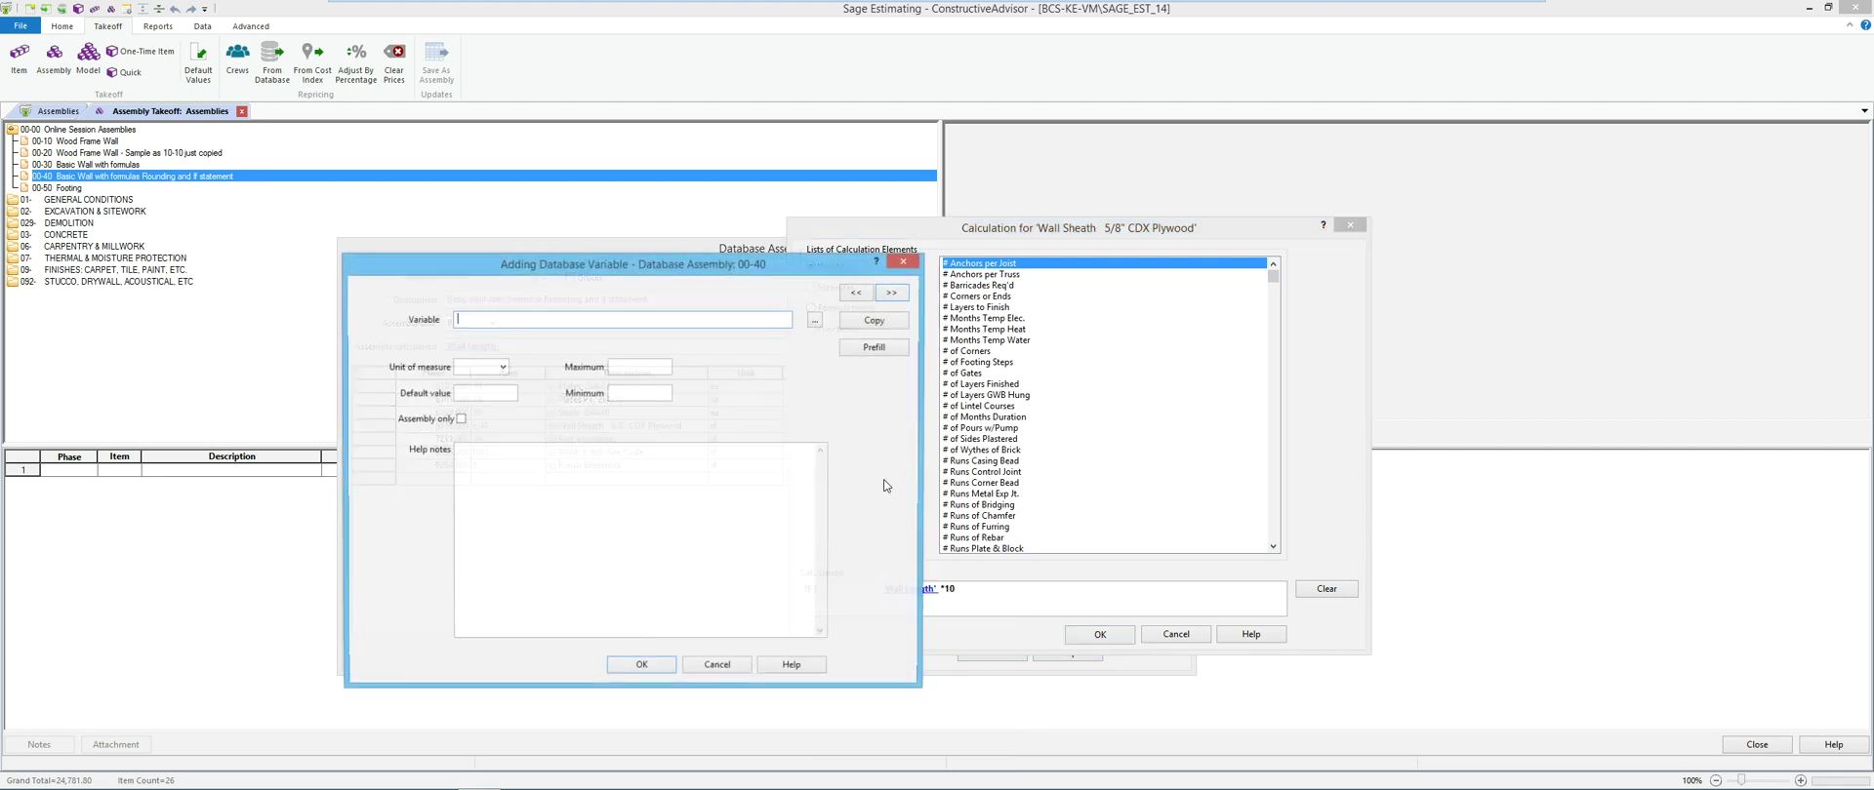
type("Shea")
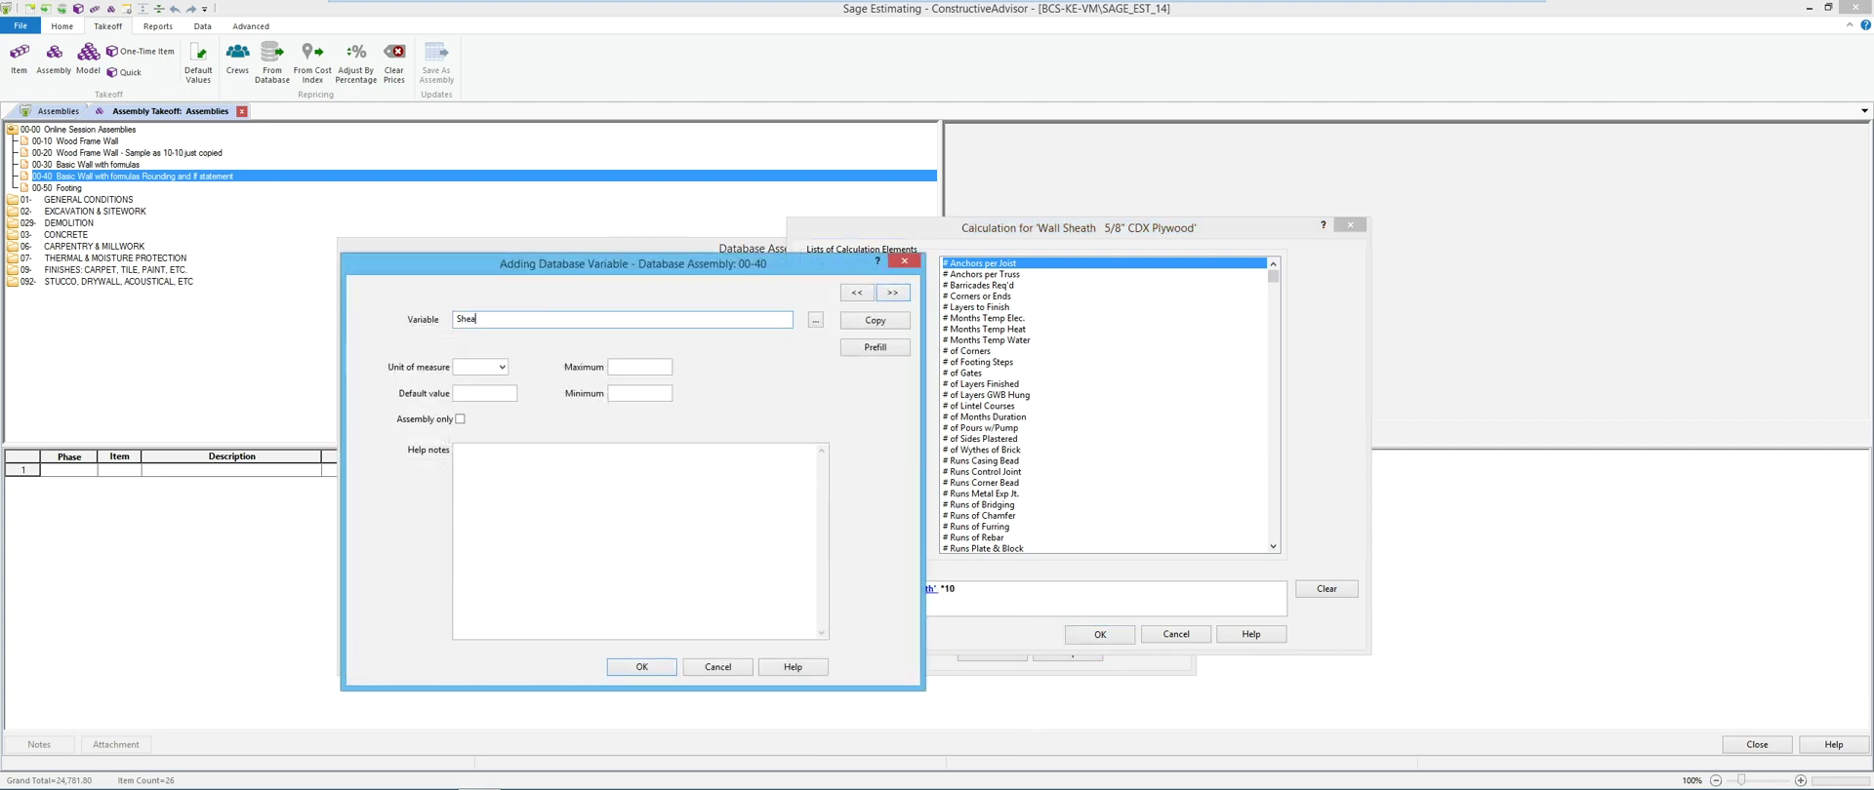
type("thing Required?")
key("Tab")
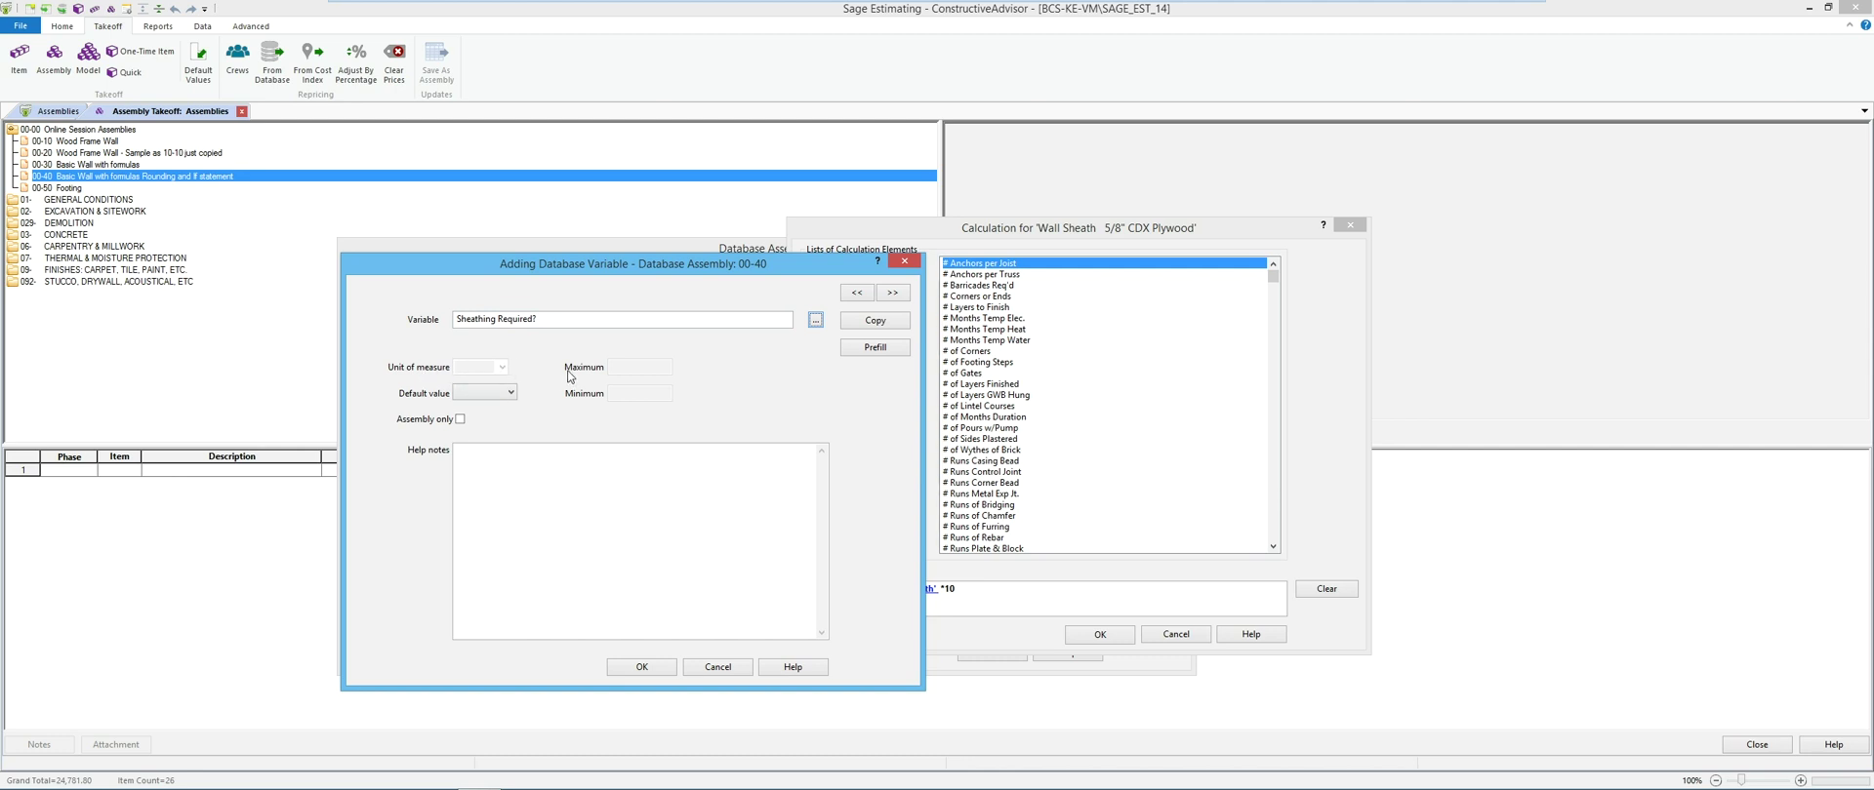
left_click(512, 393)
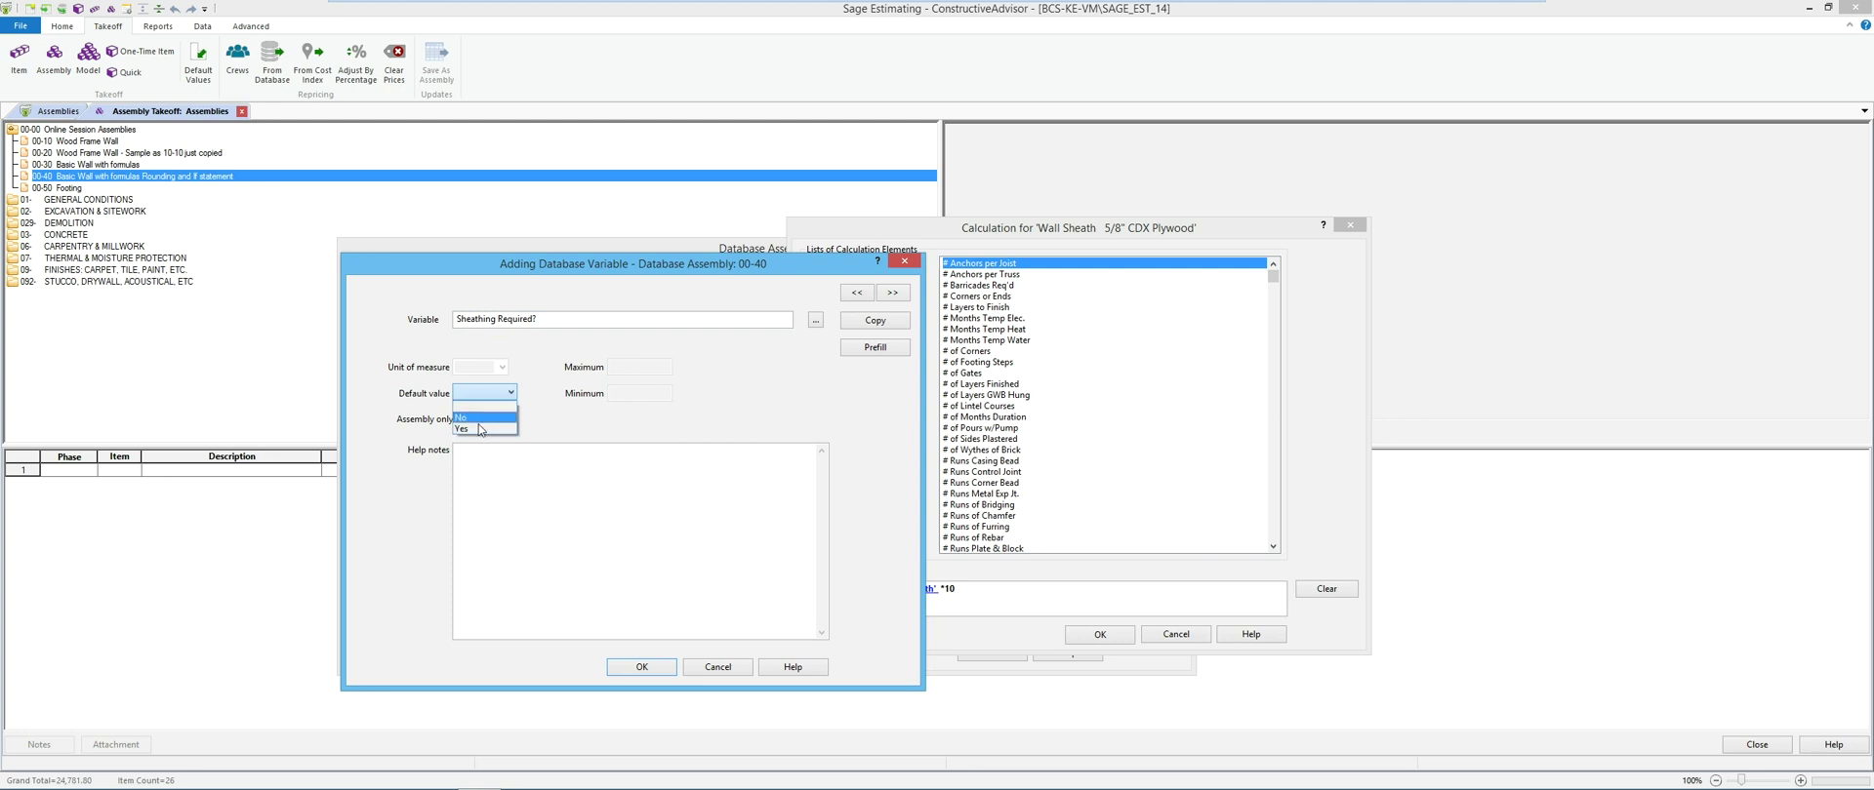
left_click(480, 397)
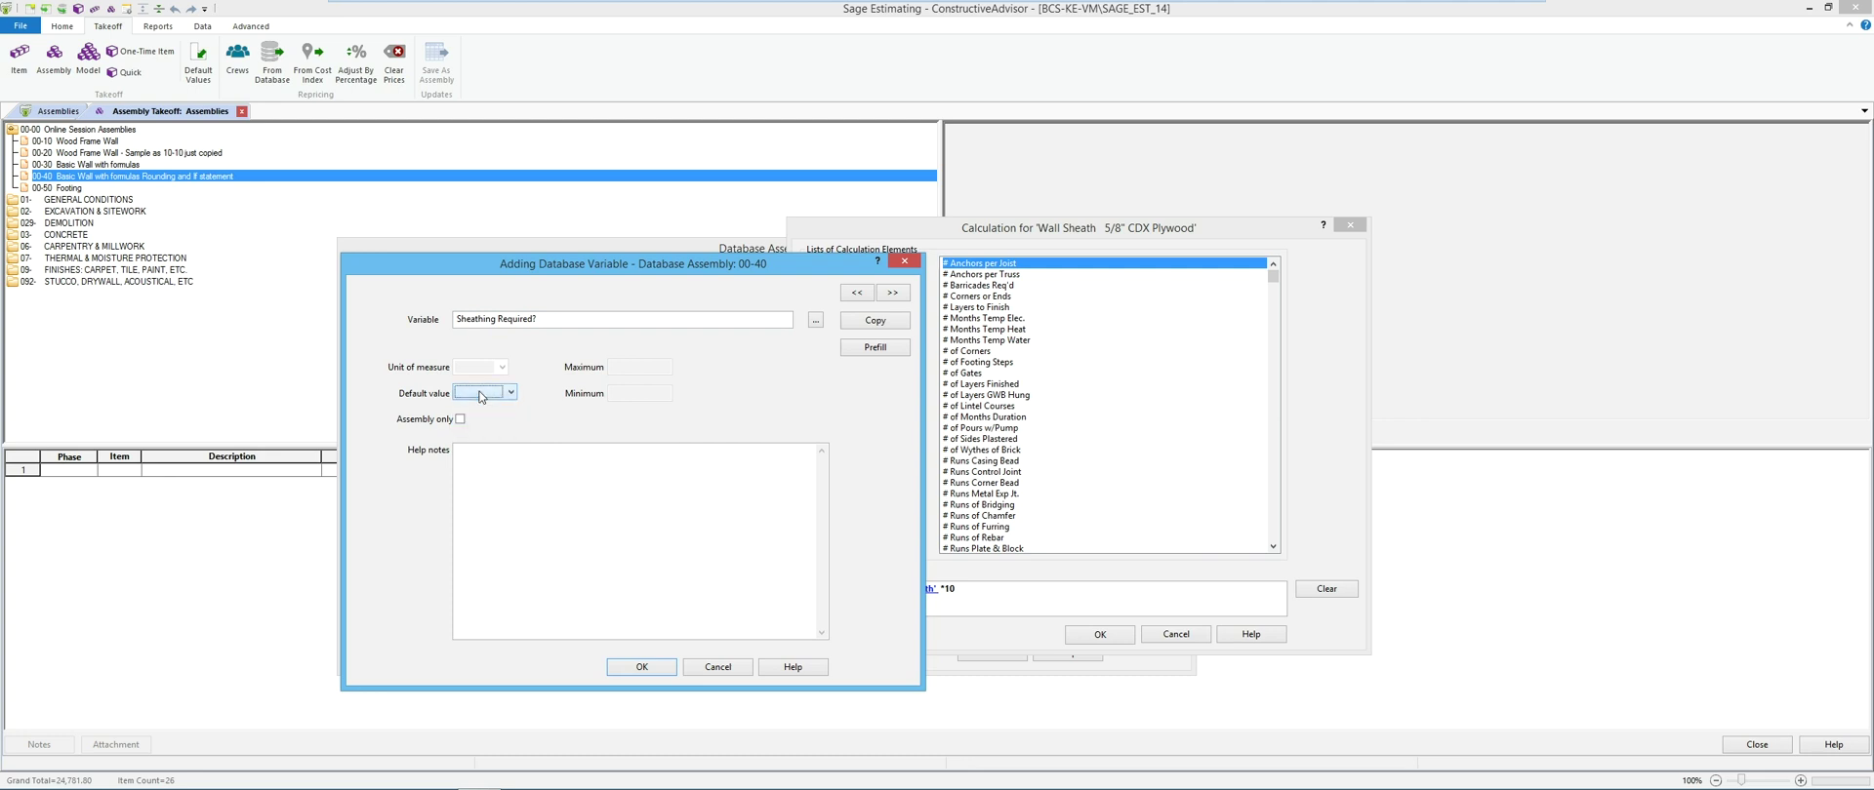
left_click(540, 319)
left_click(639, 668)
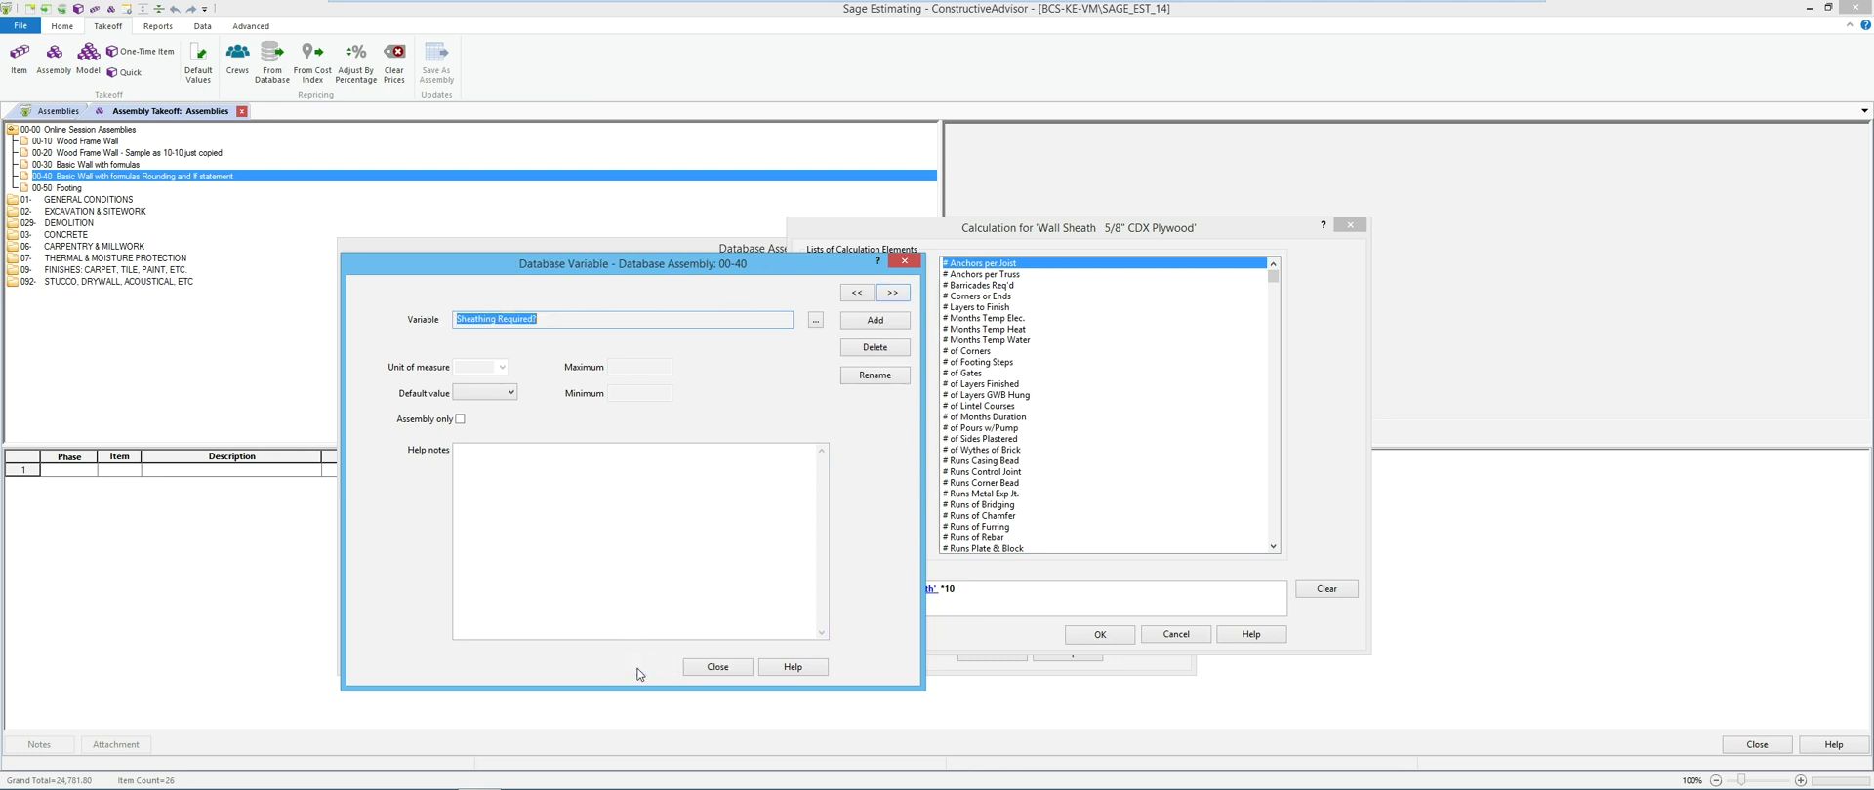
Step: Build the Wall Sheath formula IF ( 'Sheathing Required?' =NO, 0, 'Wall Length' *10 )
left_click(712, 668)
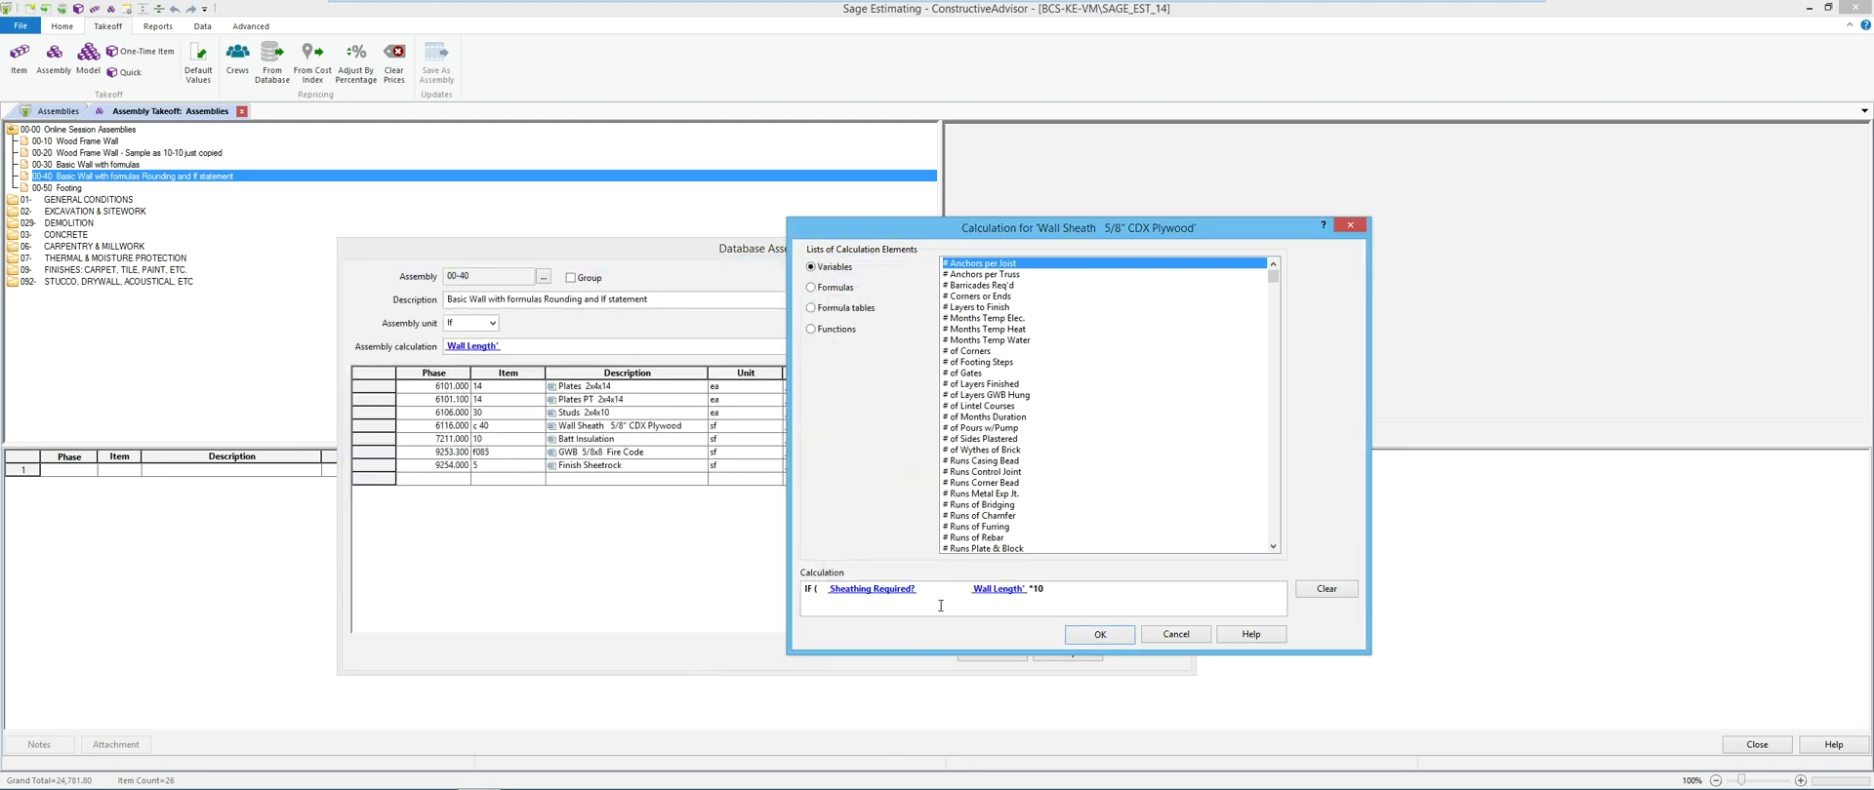
type(",")
left_click(917, 590)
type("=YES")
key("Delete")
key("Delete")
key("Delete")
key("Delete")
key("Delete")
key("Delete")
key("Delete")
key("Delete")
key("Delete")
key("Delete")
key("Delete")
left_click(1050, 589)
type(",")
left_click_drag(924, 589, 942, 589)
type("NO , 0 ,")
key("BackSpace")
type("0")
Step: Accept the IF calculation and save and close assembly 00-40
left_click(1110, 634)
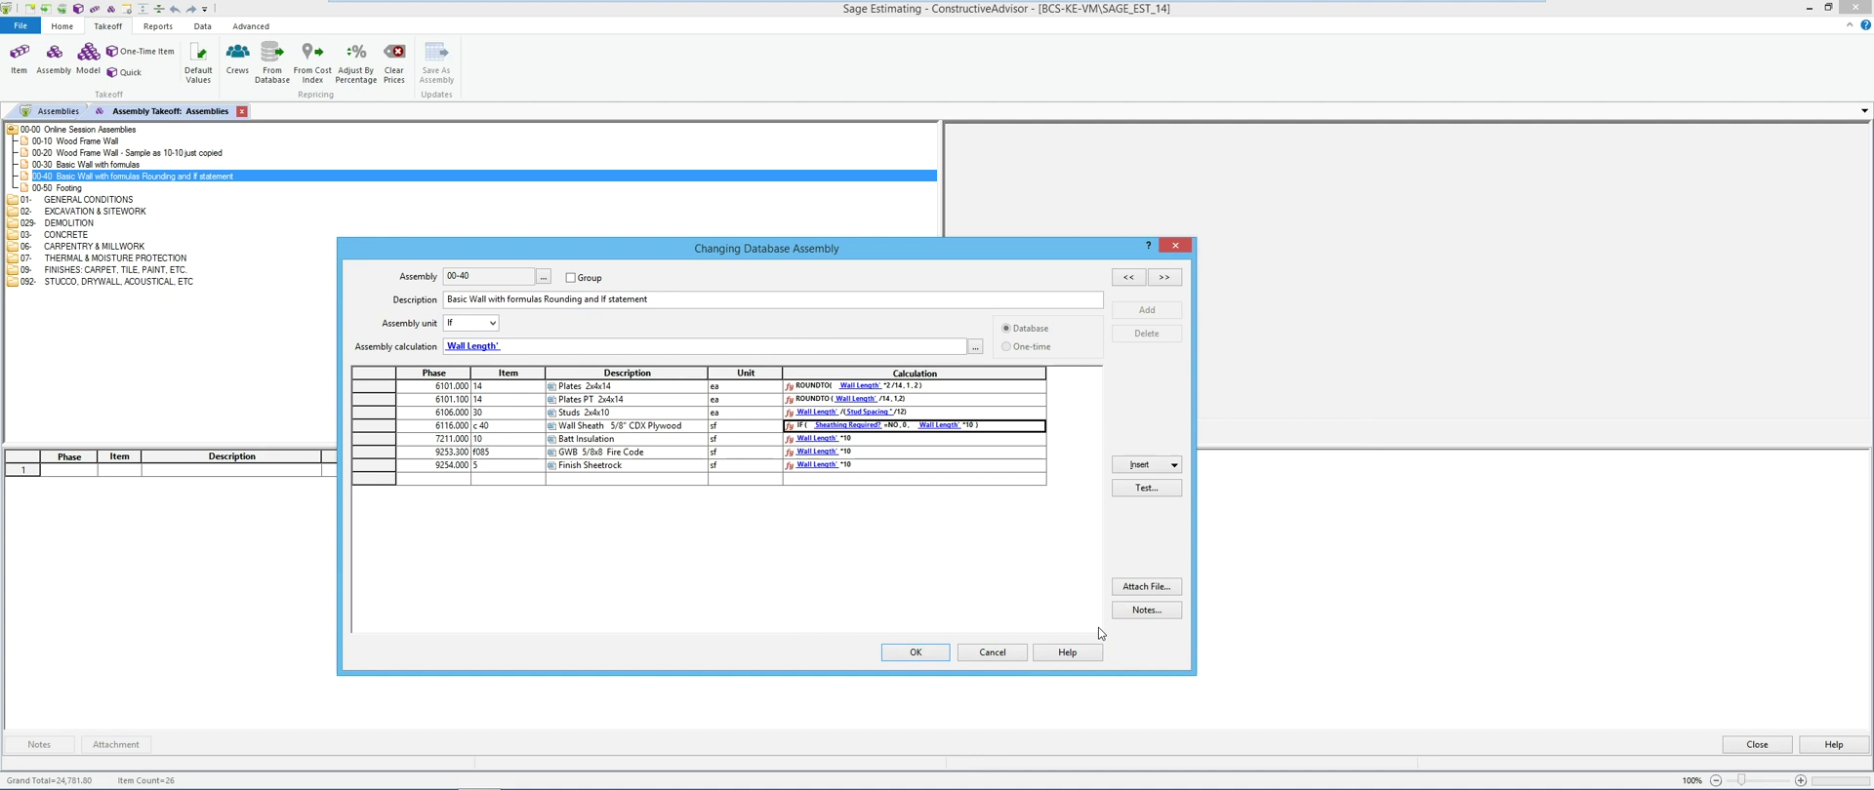
left_click(913, 652)
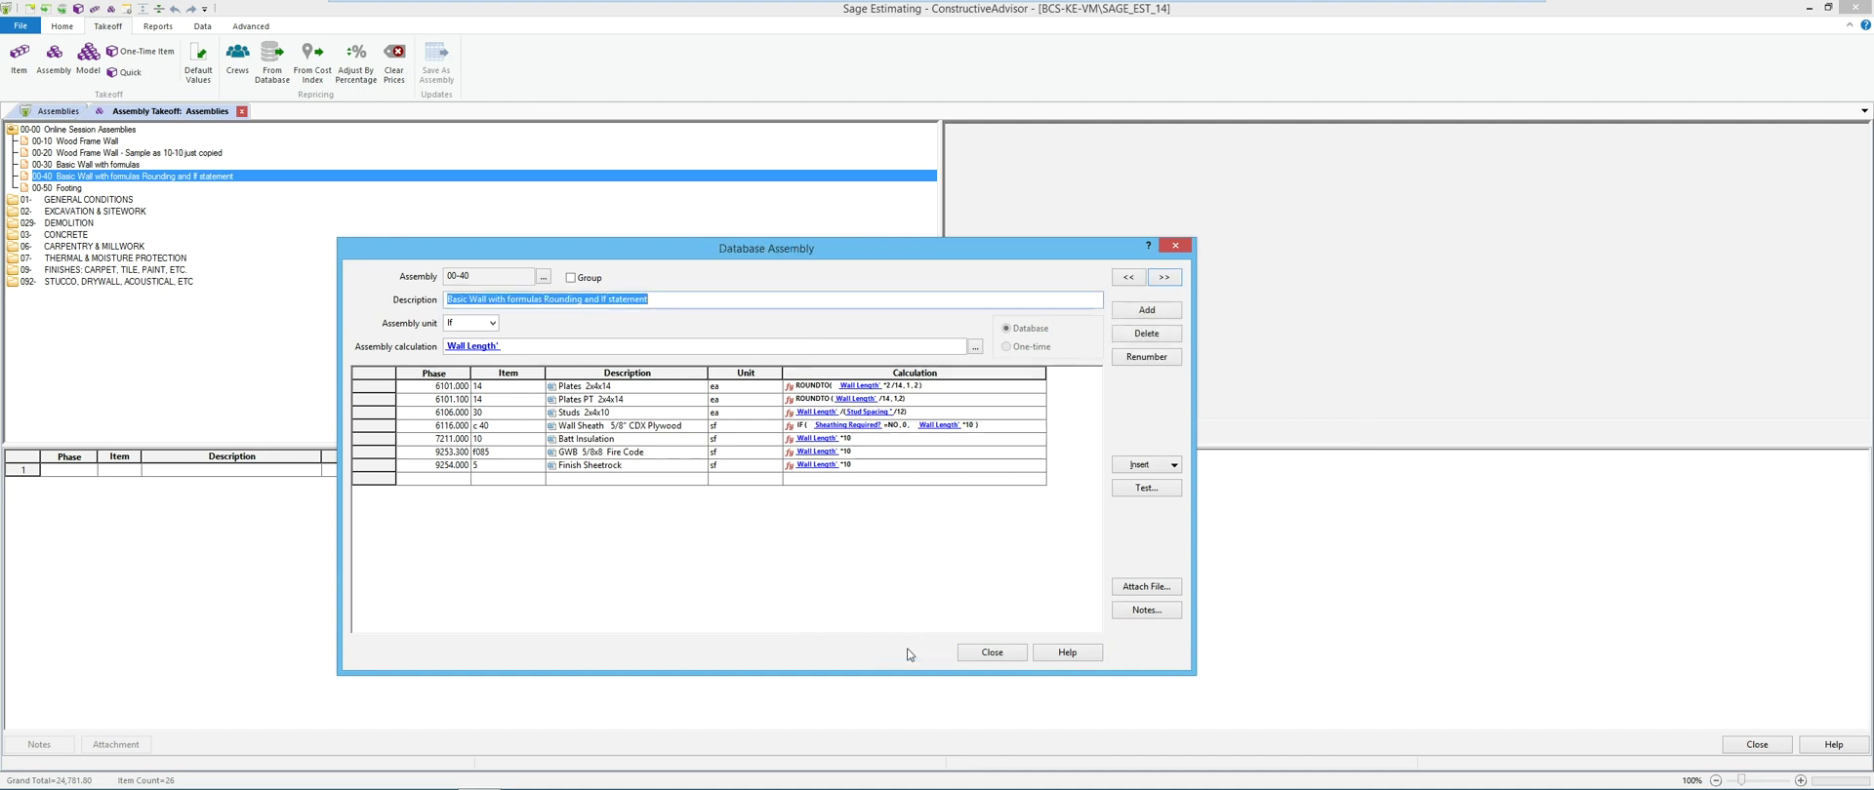
left_click(976, 653)
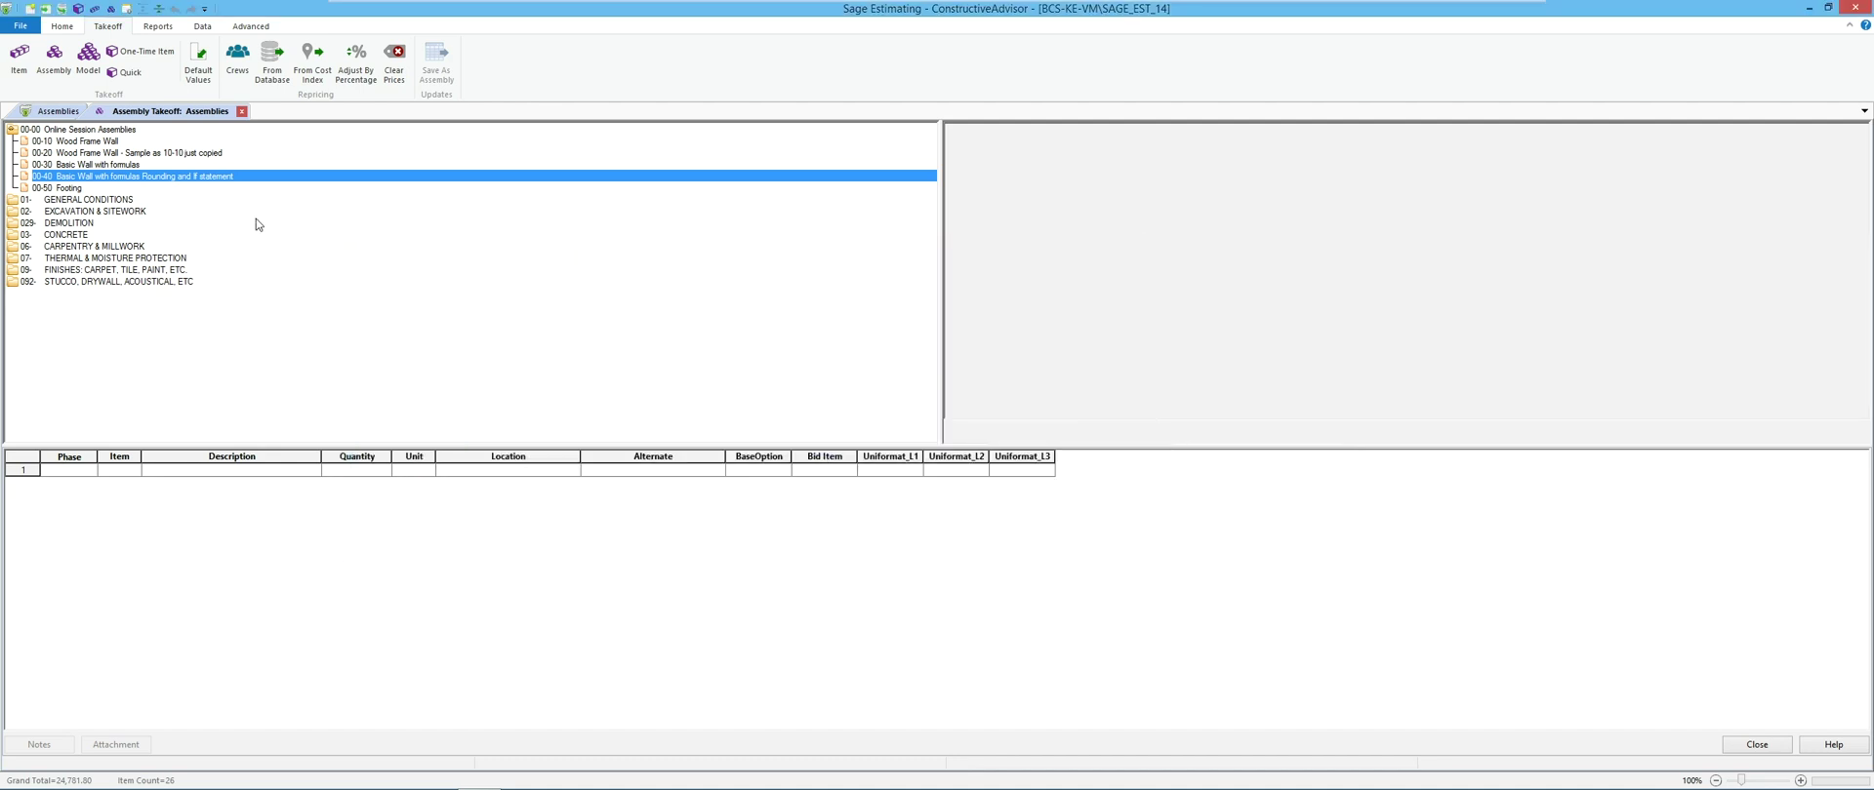
Step: Take off 00-40 at Wall Length 100, Stud Spacing 16, Sheathing Required? Yes, giving 1,000 sf sheathing
double_click(206, 180)
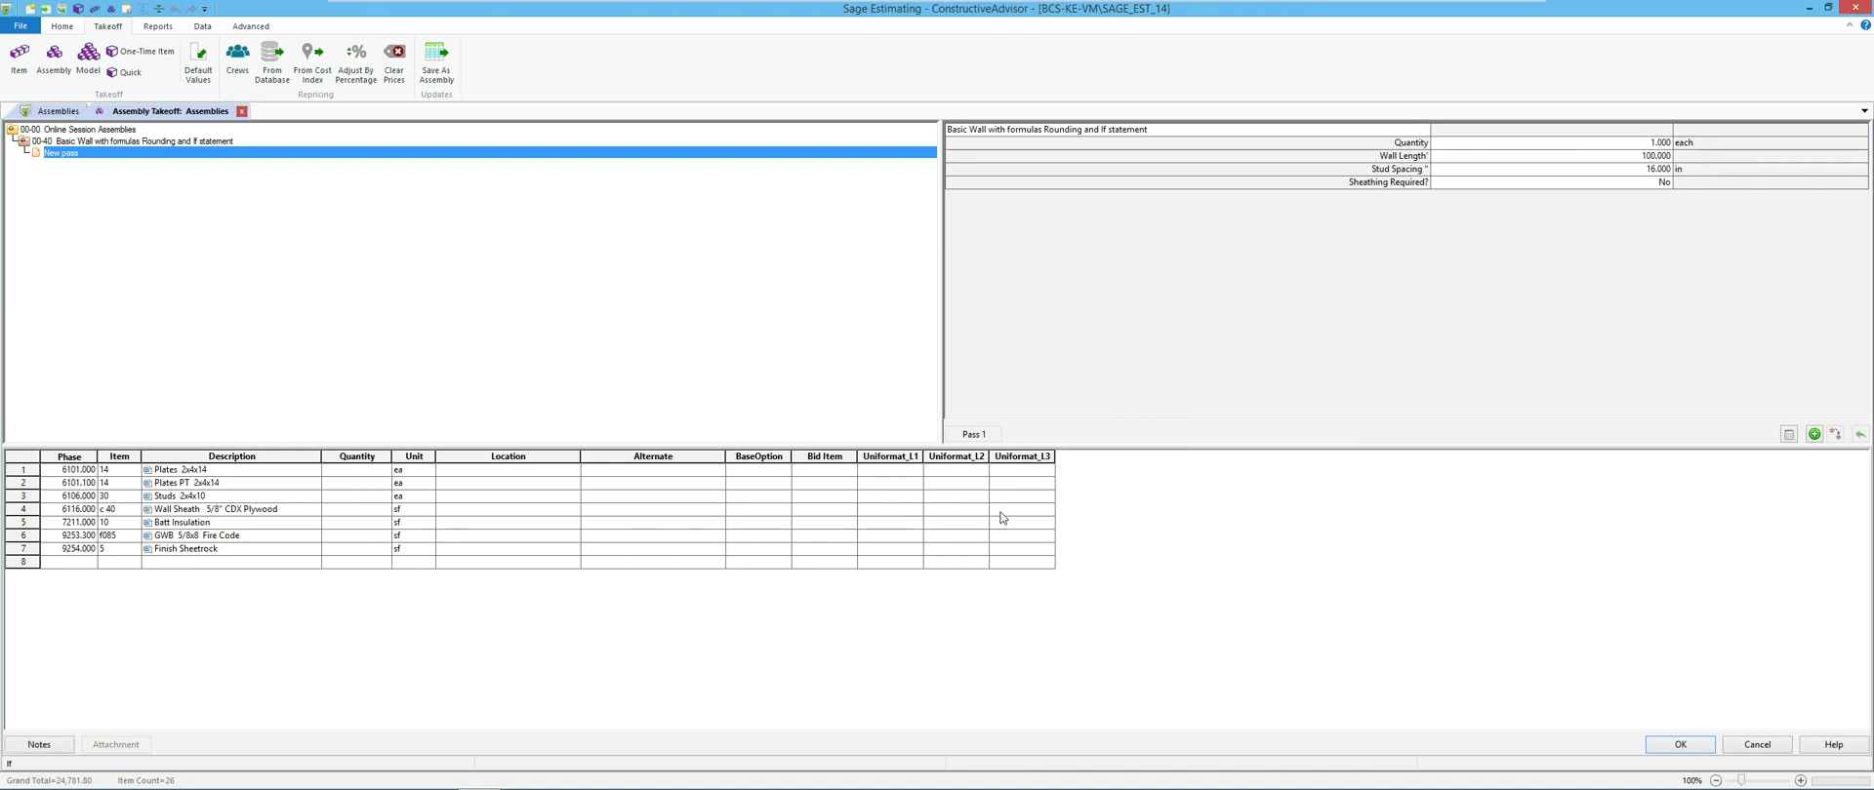
left_click(1520, 160)
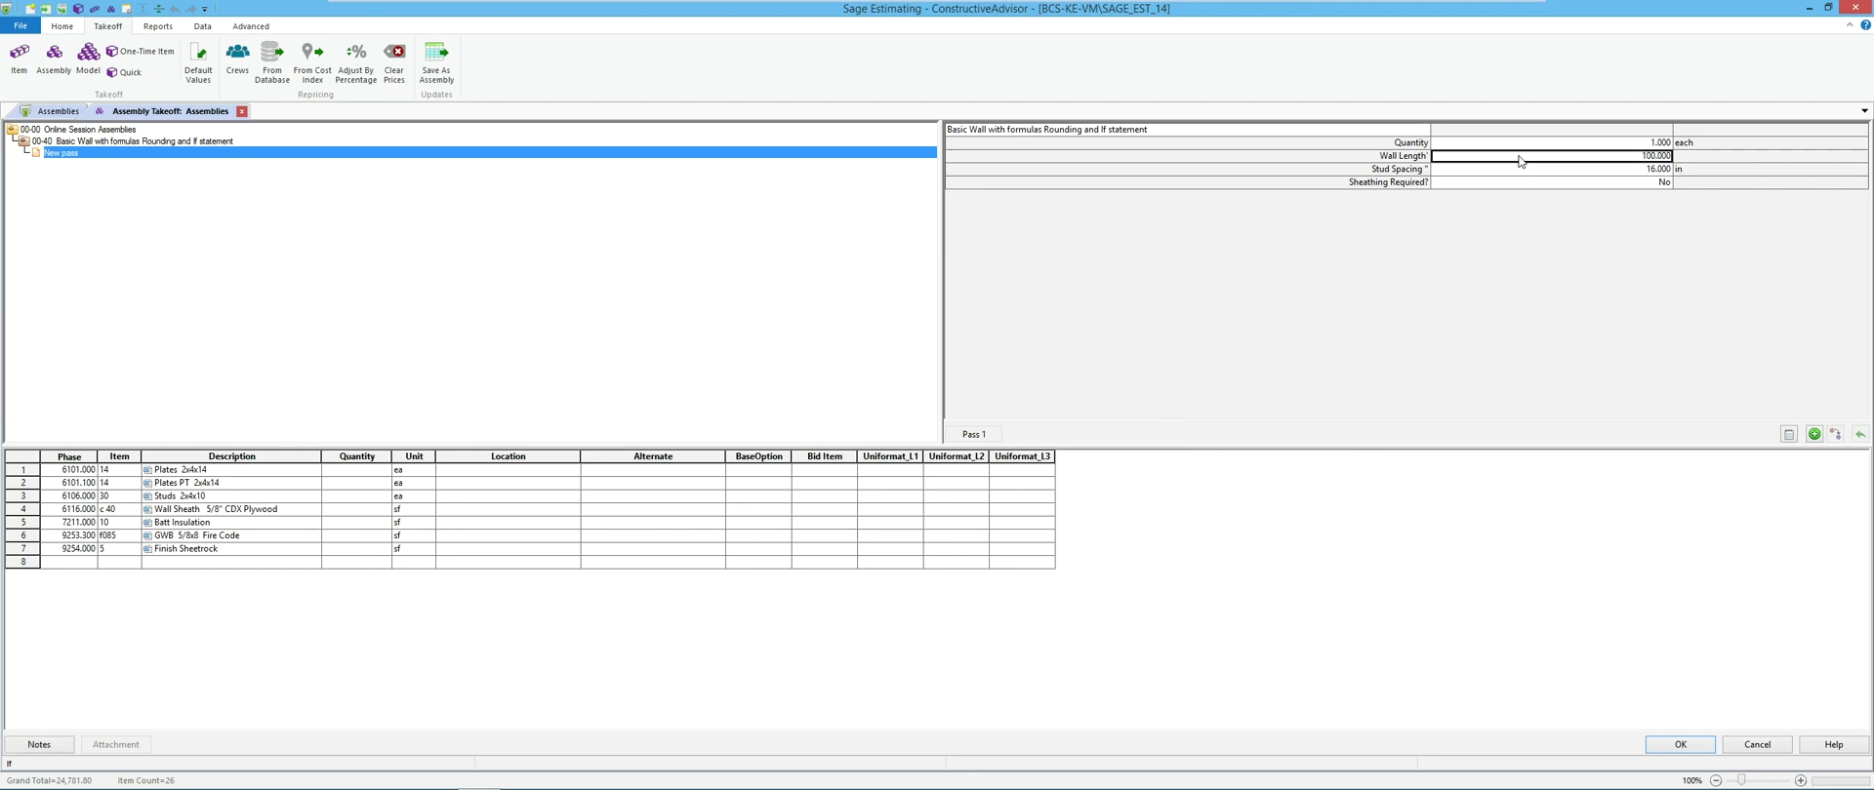
key("Return")
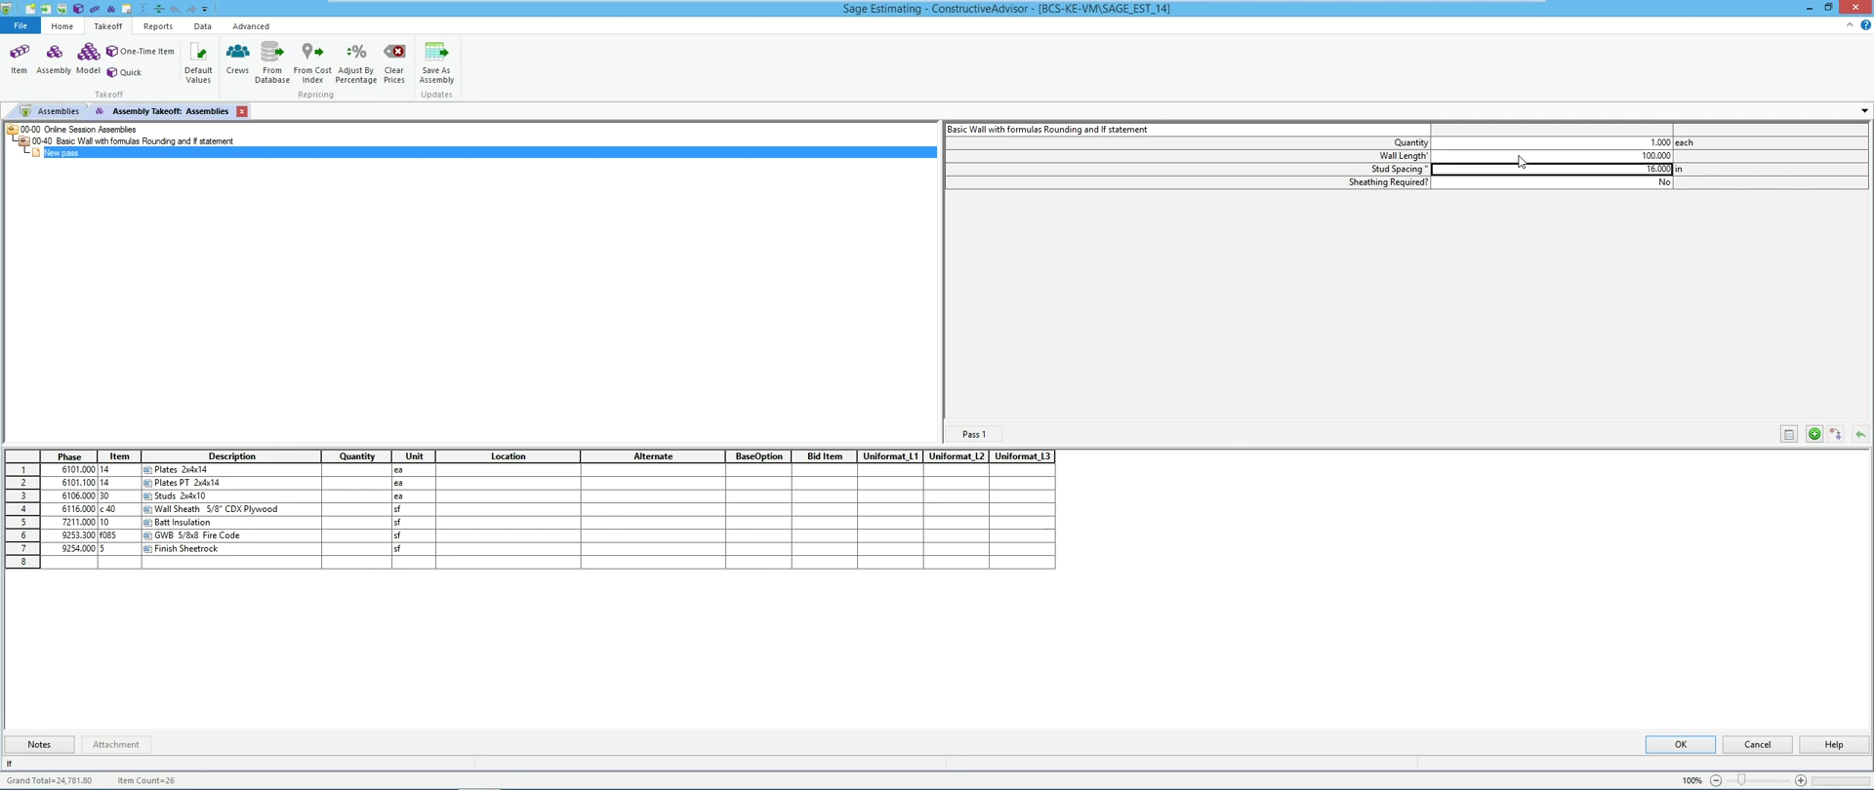
key("Return")
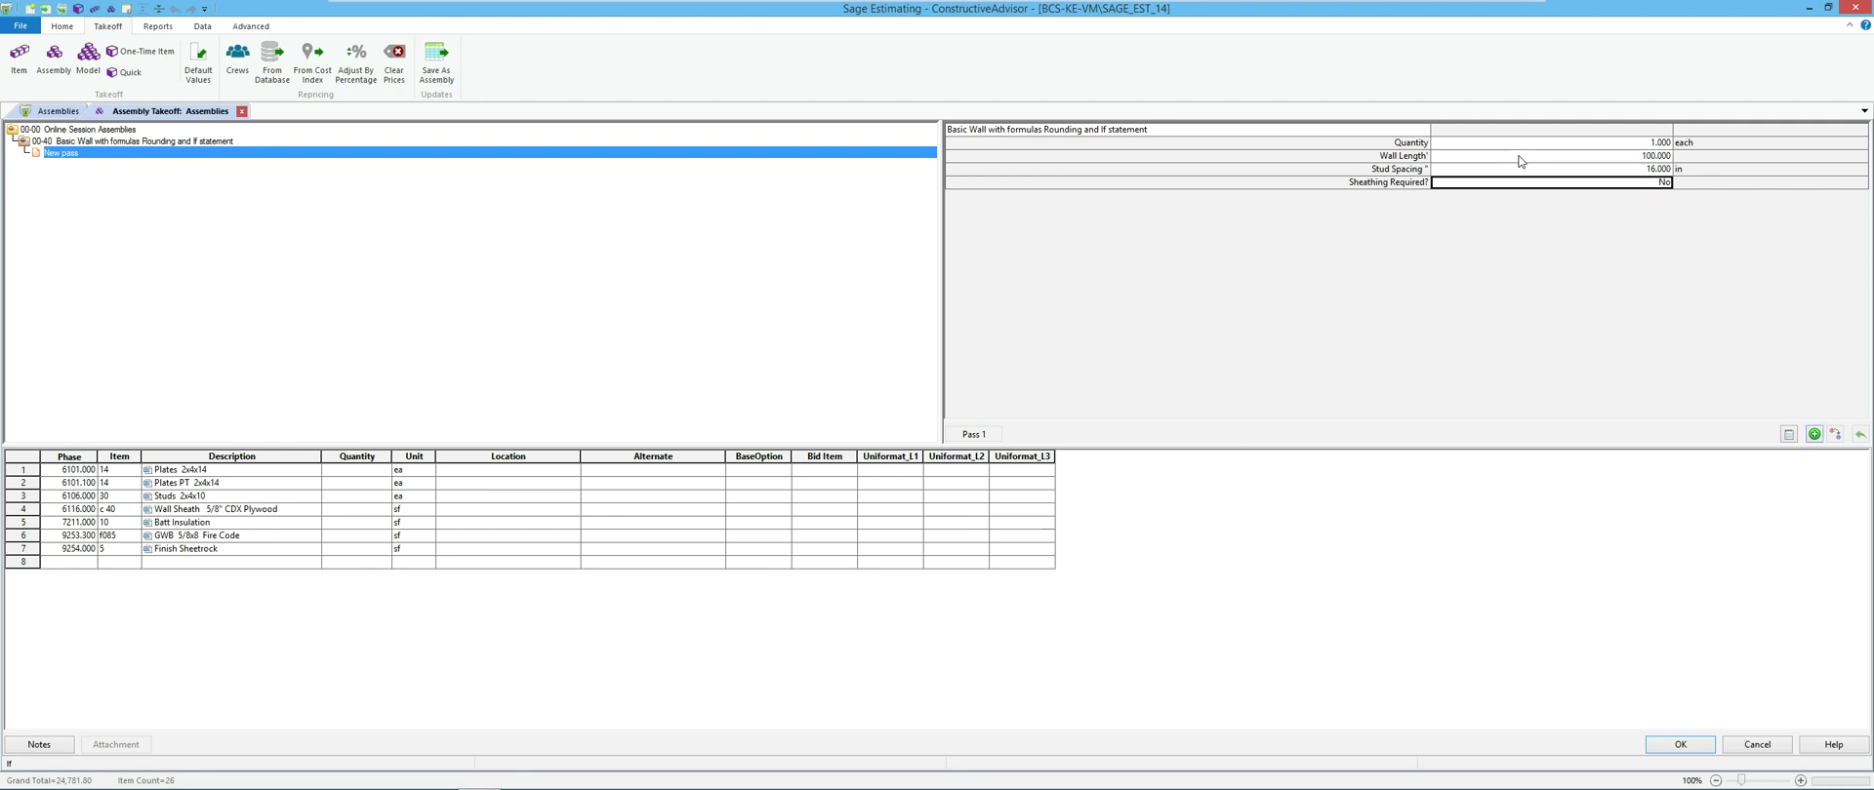
type("Yes")
key("Return")
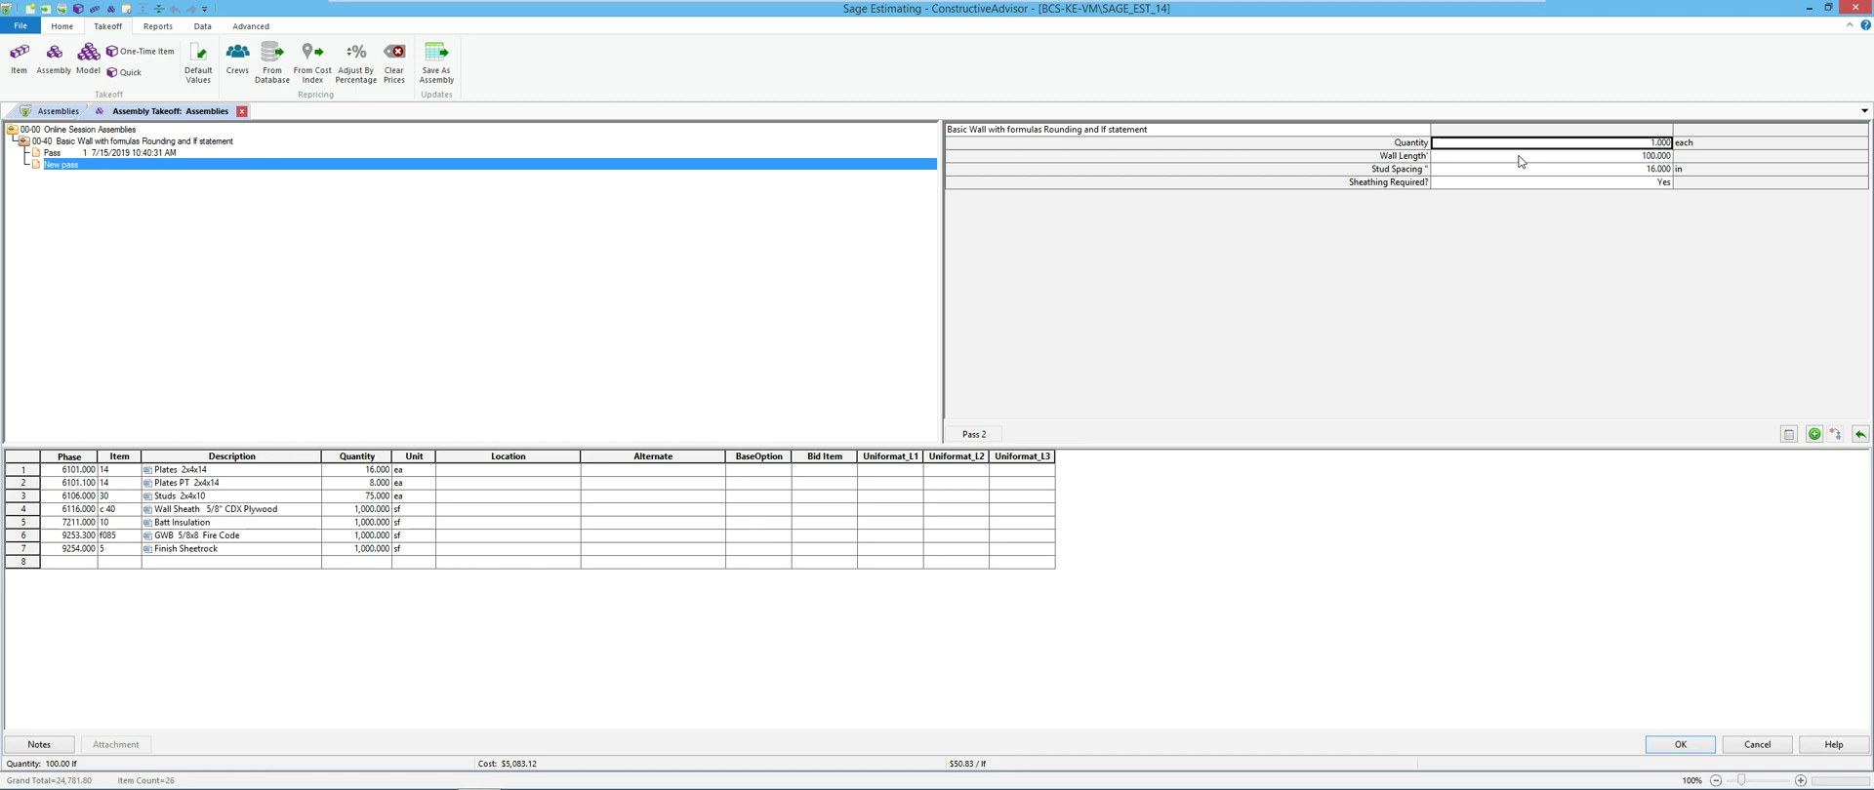
left_click(344, 511)
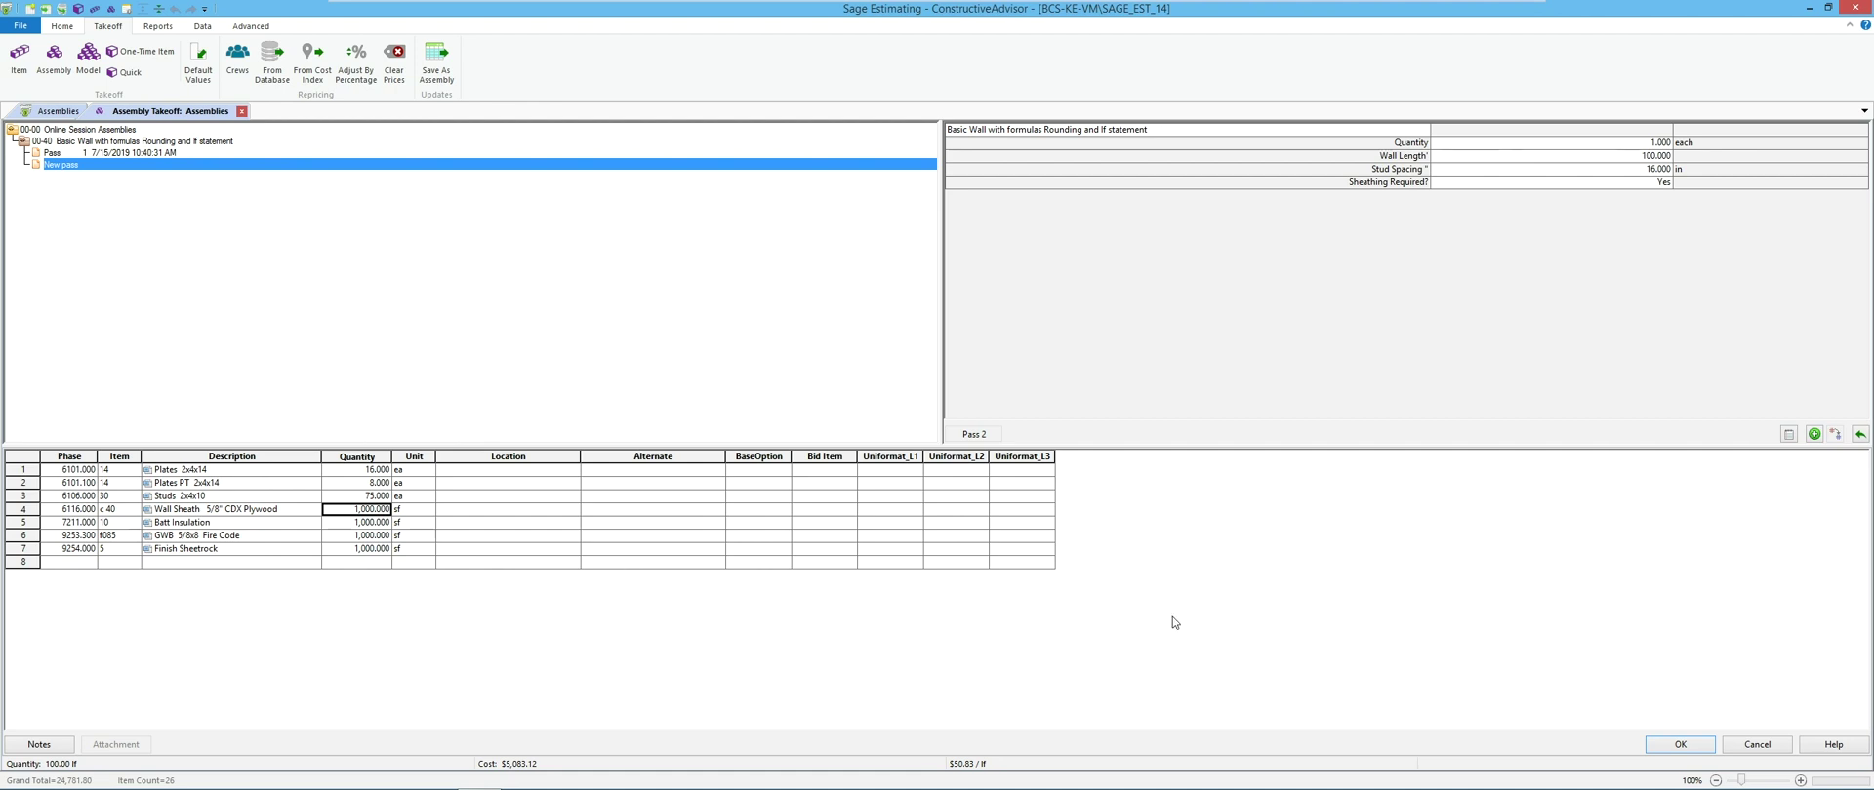
left_click(1677, 744)
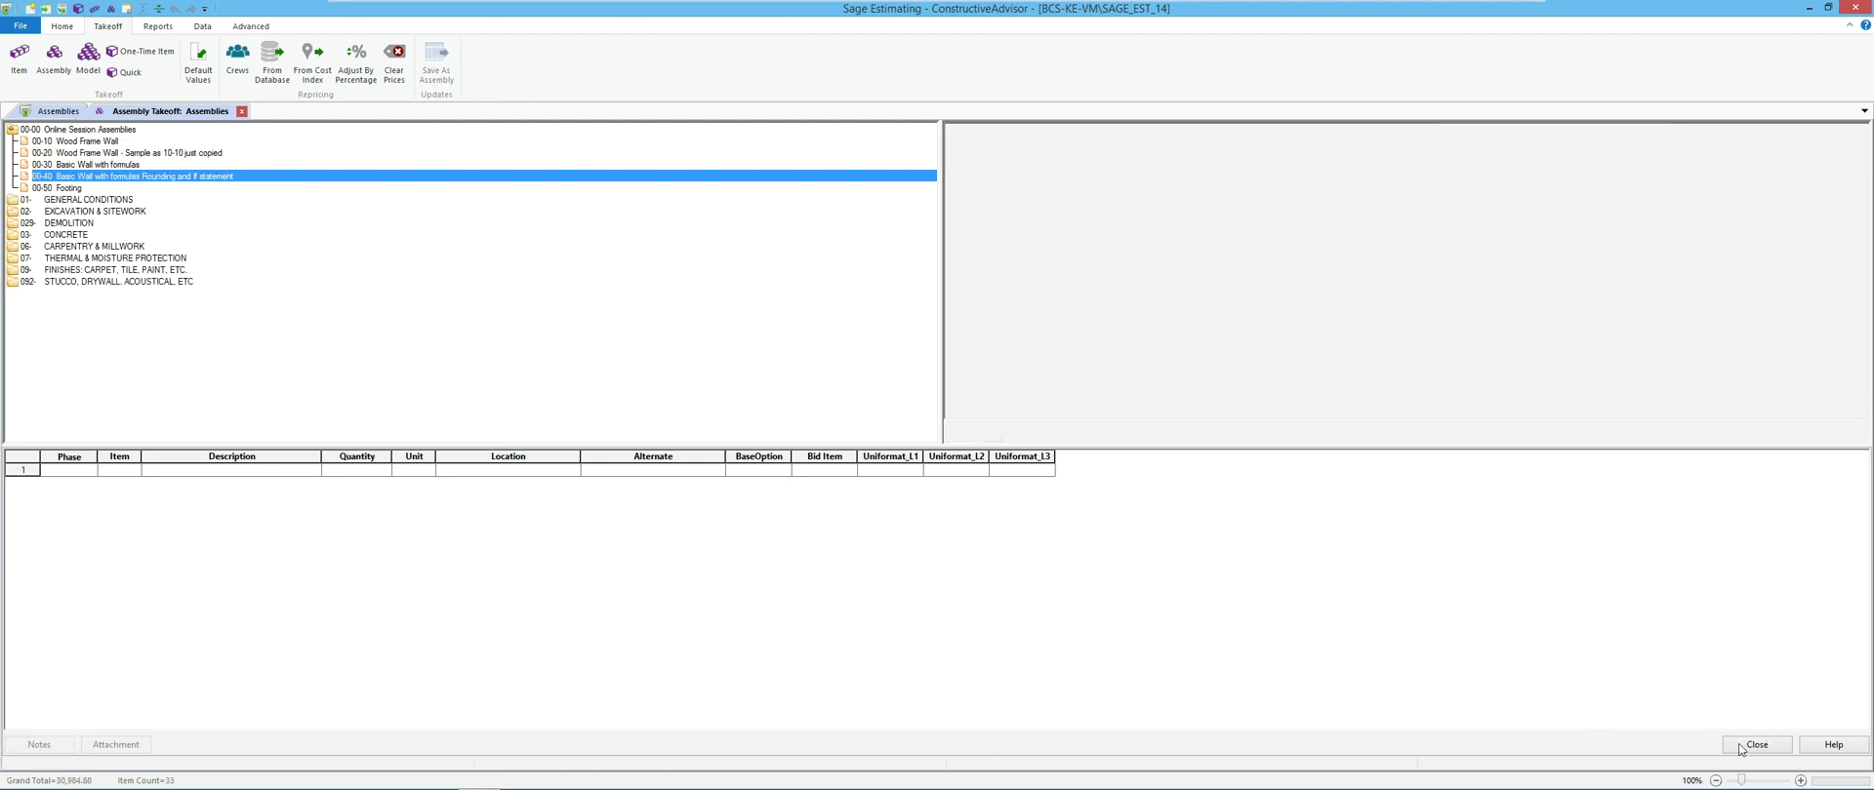
Step: Return to the estimate and total the quantities of the new 00-40 takeoff
left_click(1763, 746)
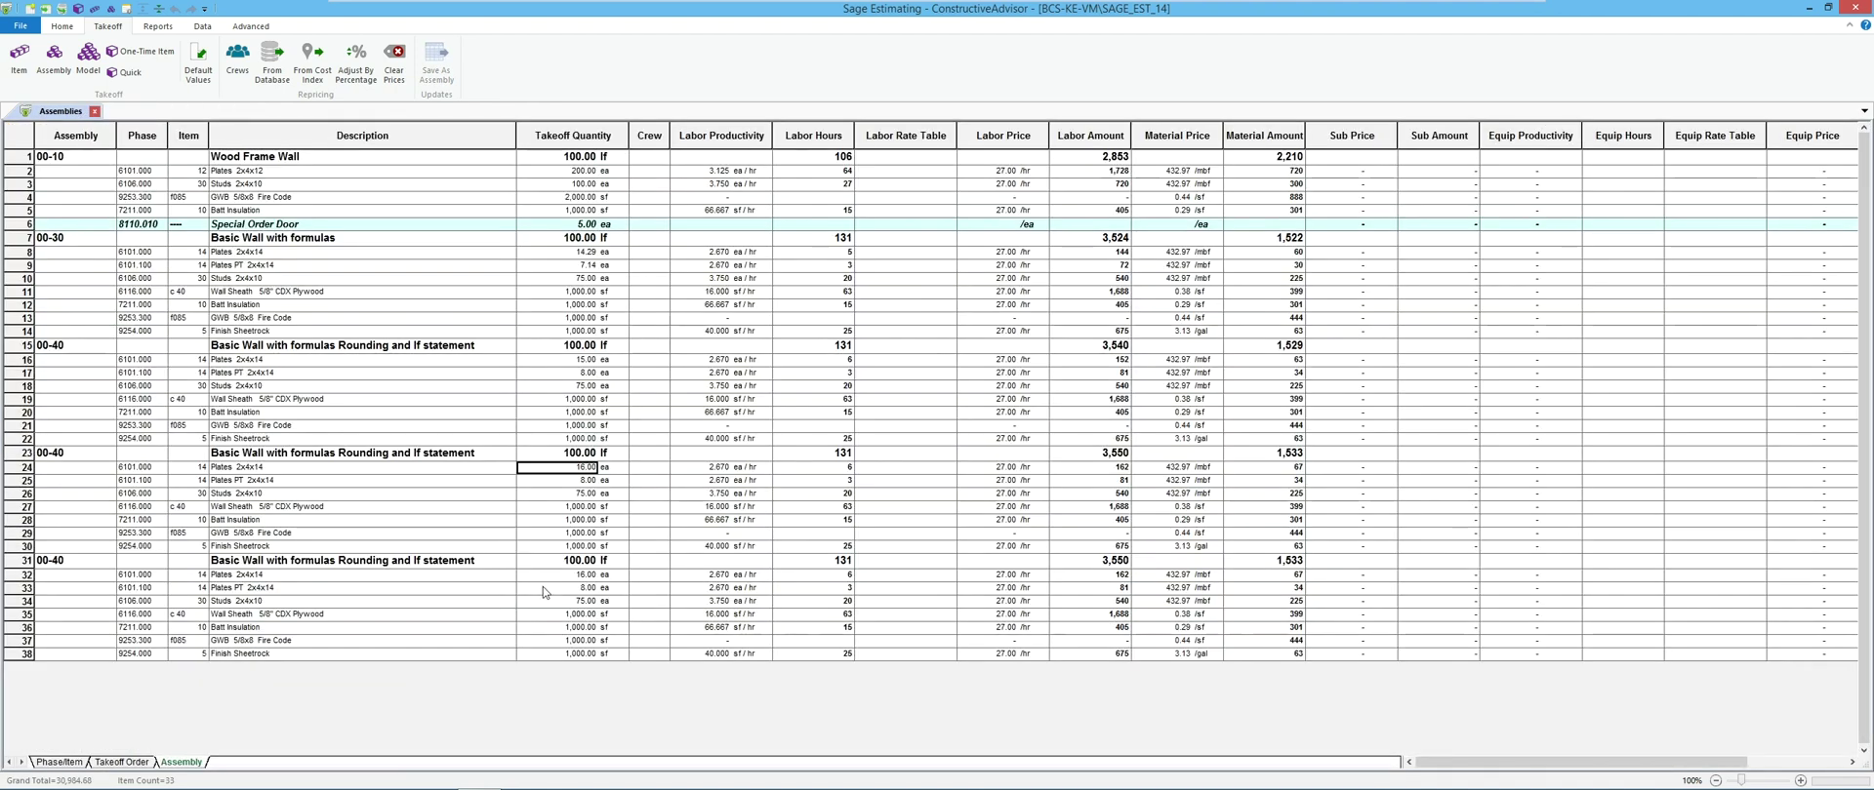
left_click_drag(563, 561, 568, 659)
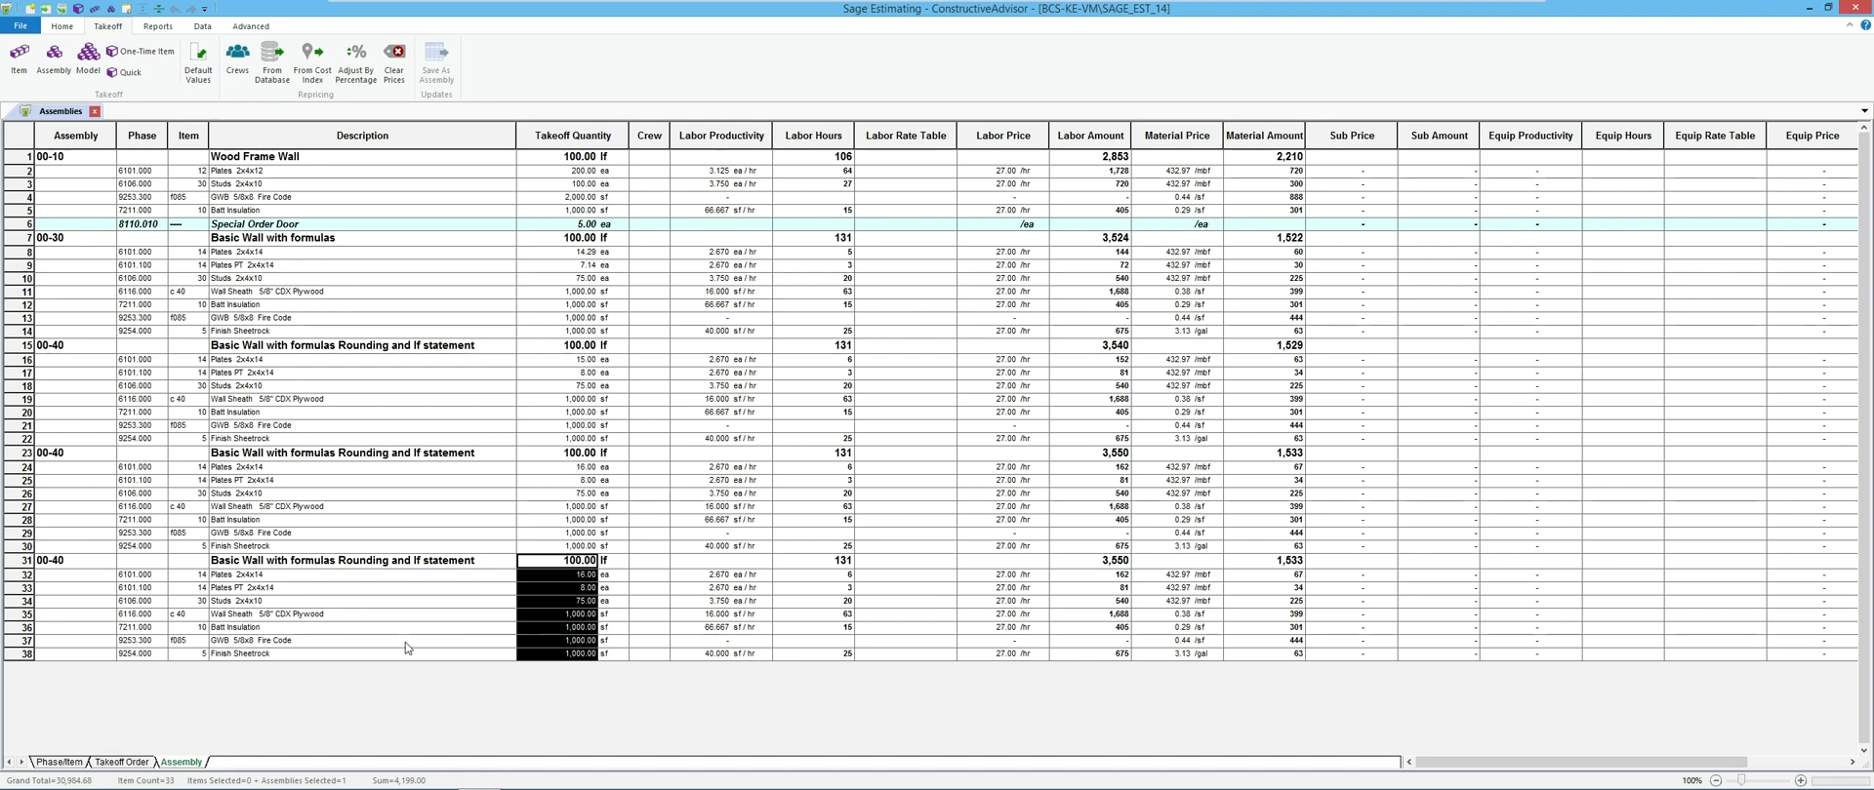
left_click(377, 615)
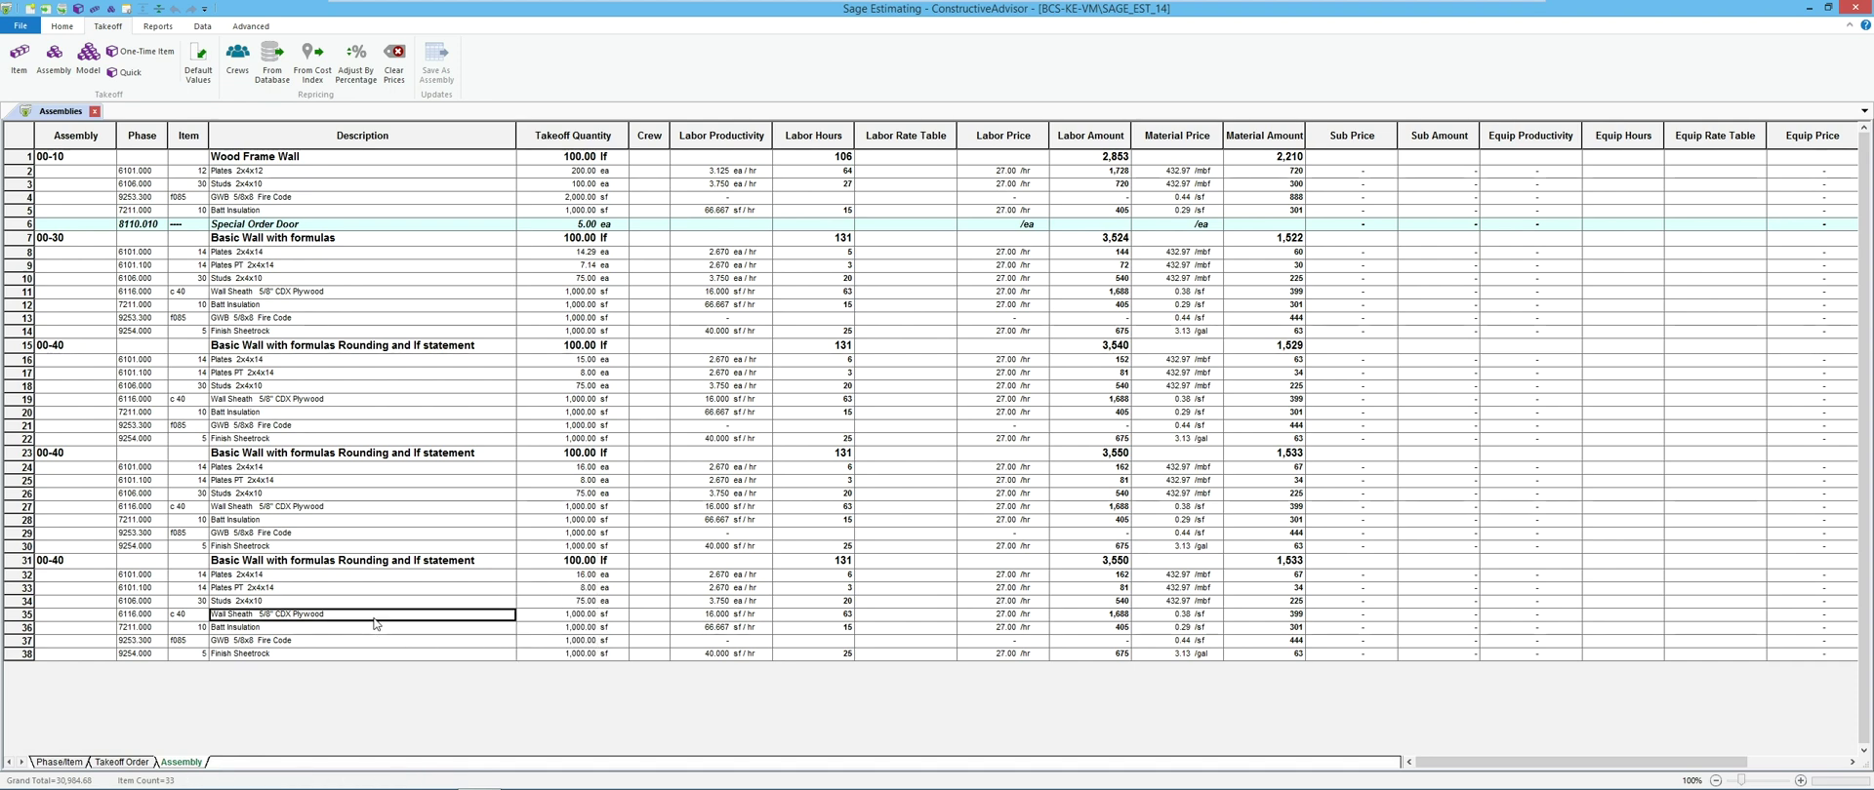
Step: Take off 00-40 again at 100 lf with Sheathing Required? No and compare quantities
left_click(57, 62)
double_click(102, 131)
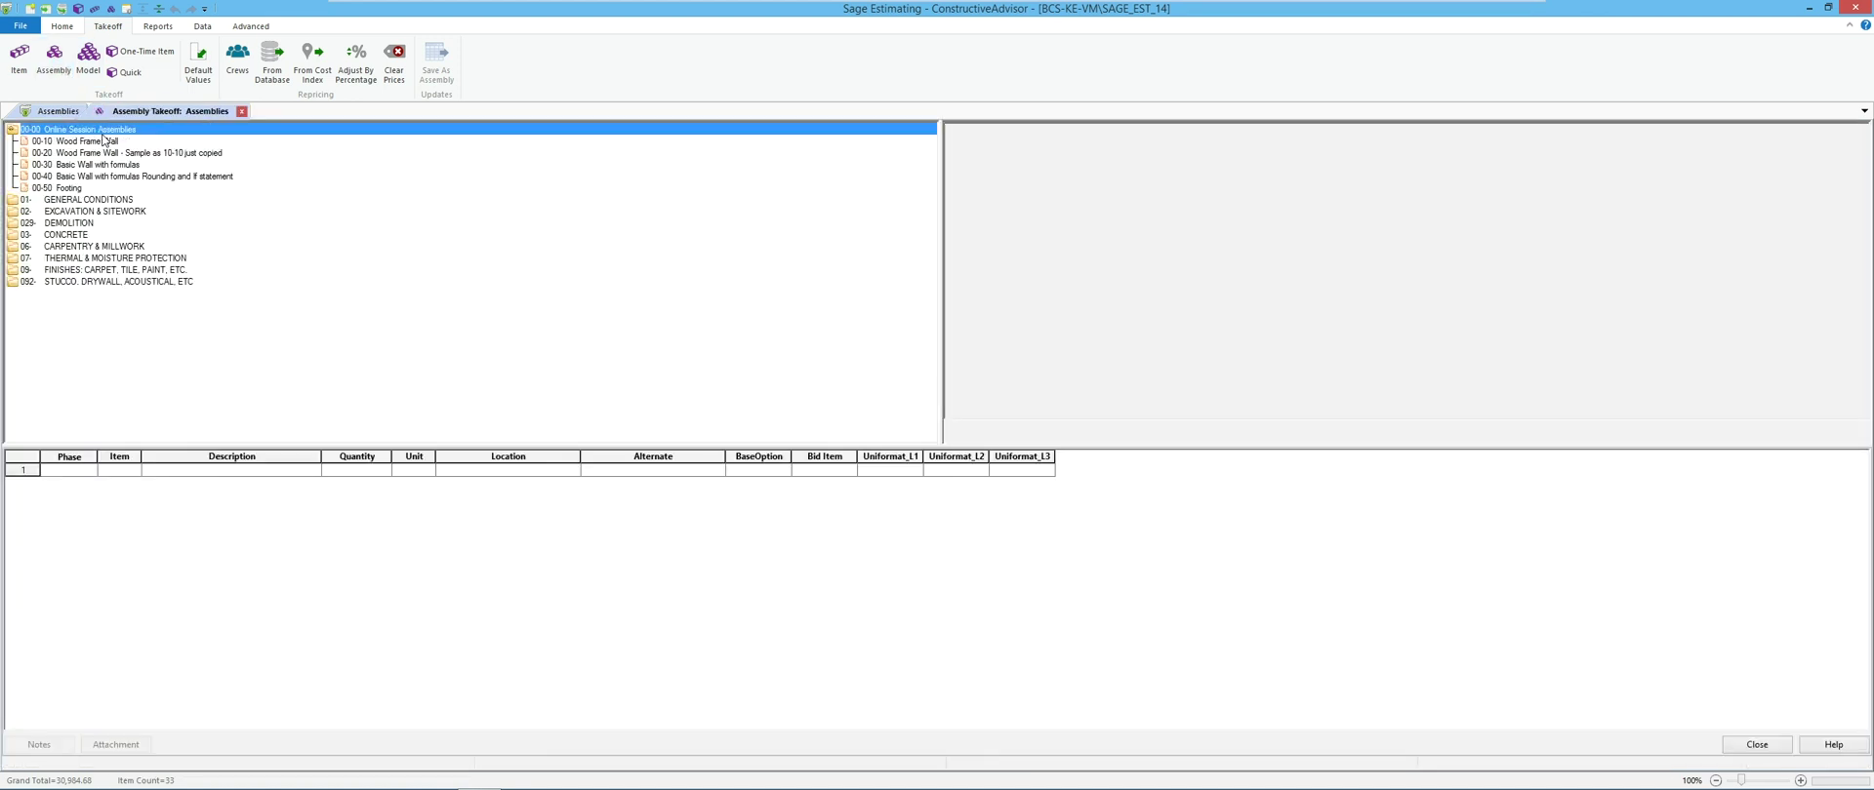
double_click(114, 177)
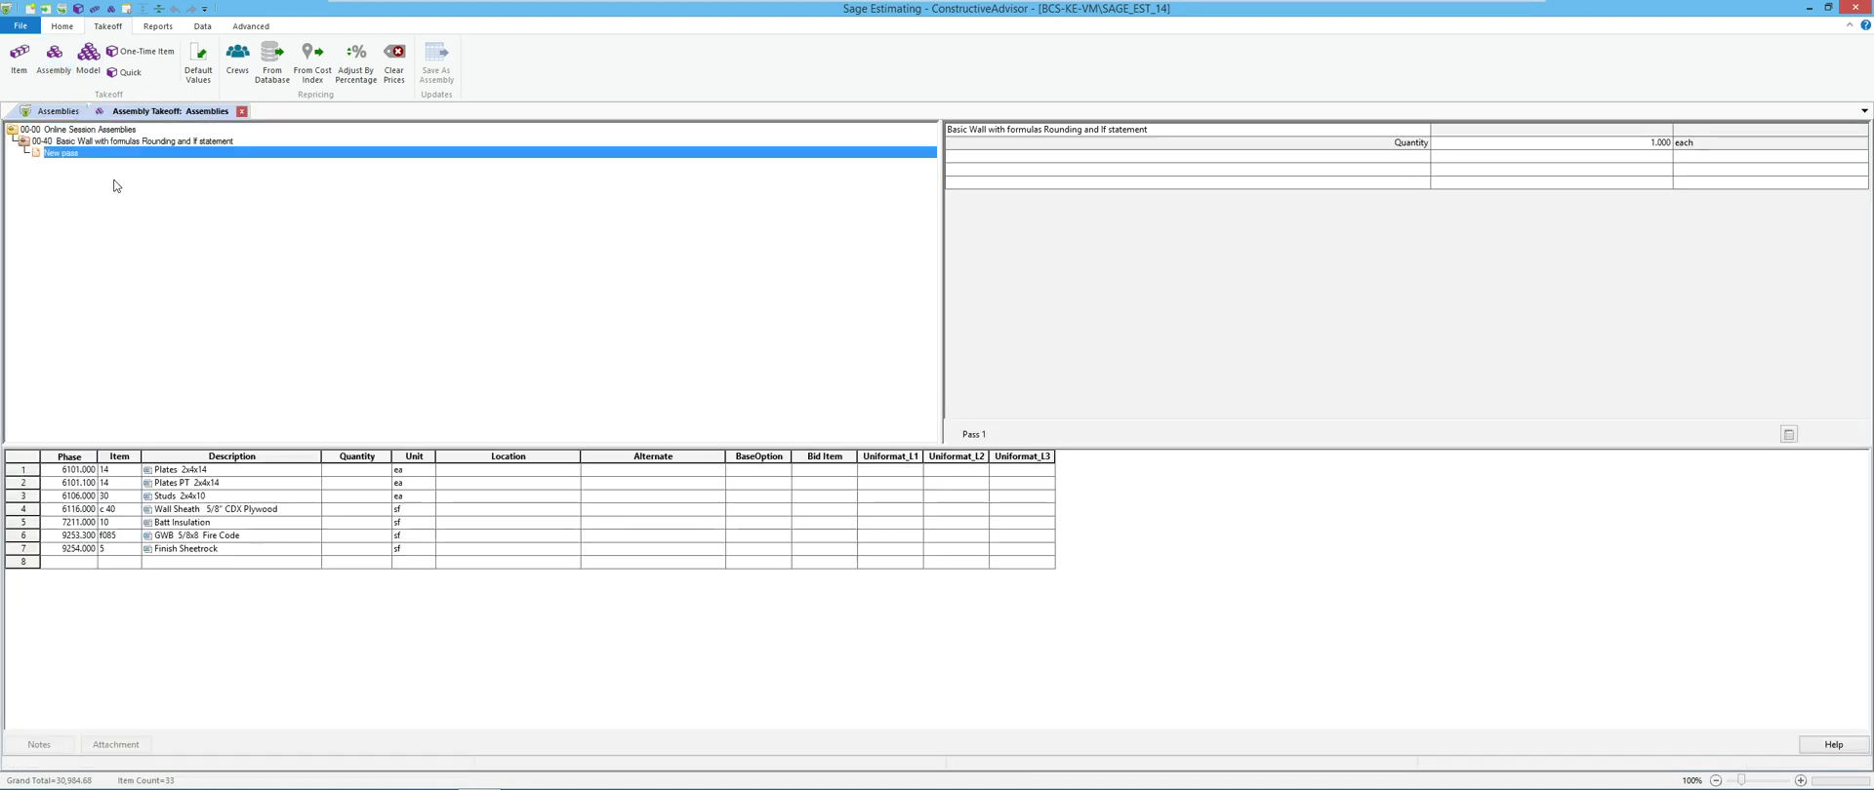
left_click(1517, 185)
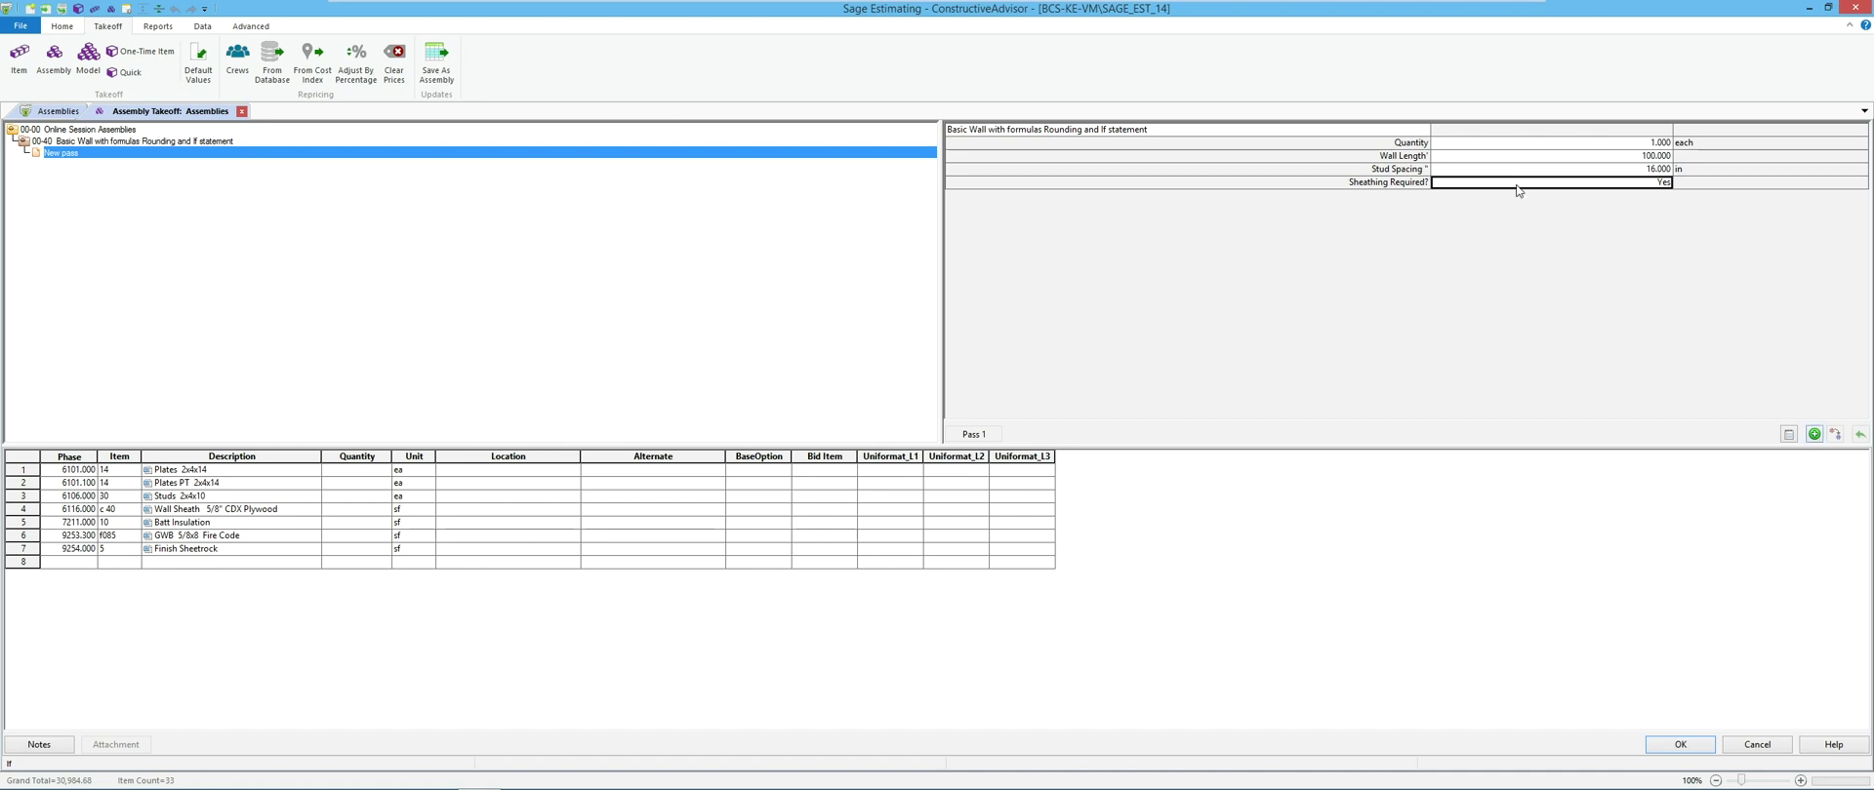
type("No")
key("Return")
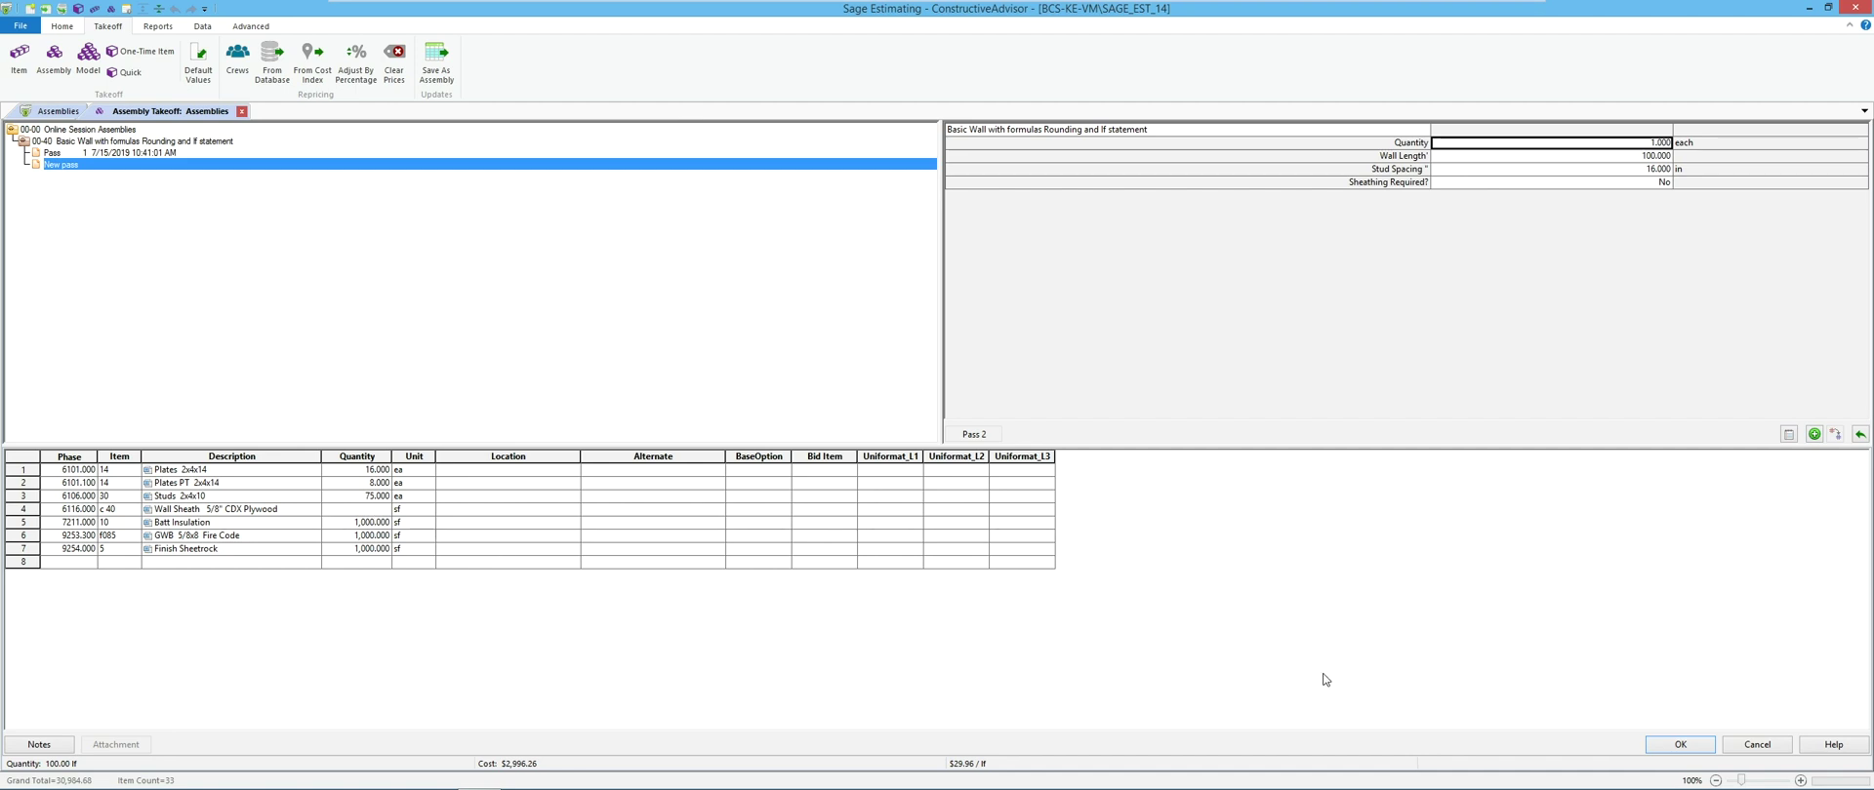
left_click(1662, 746)
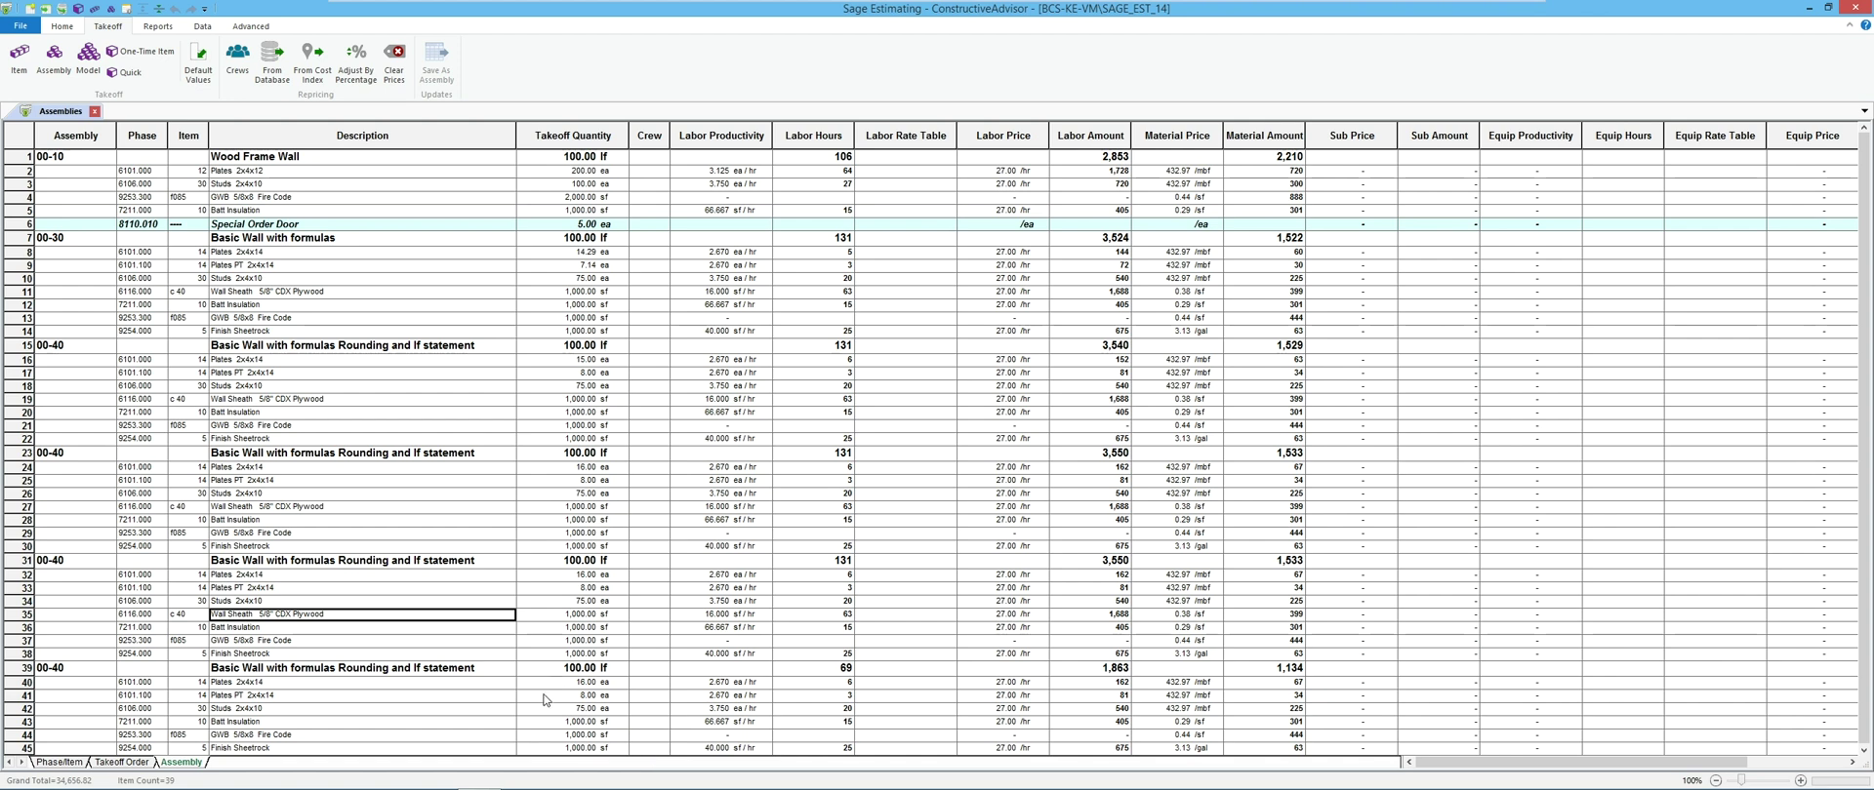
left_click_drag(558, 669, 565, 748)
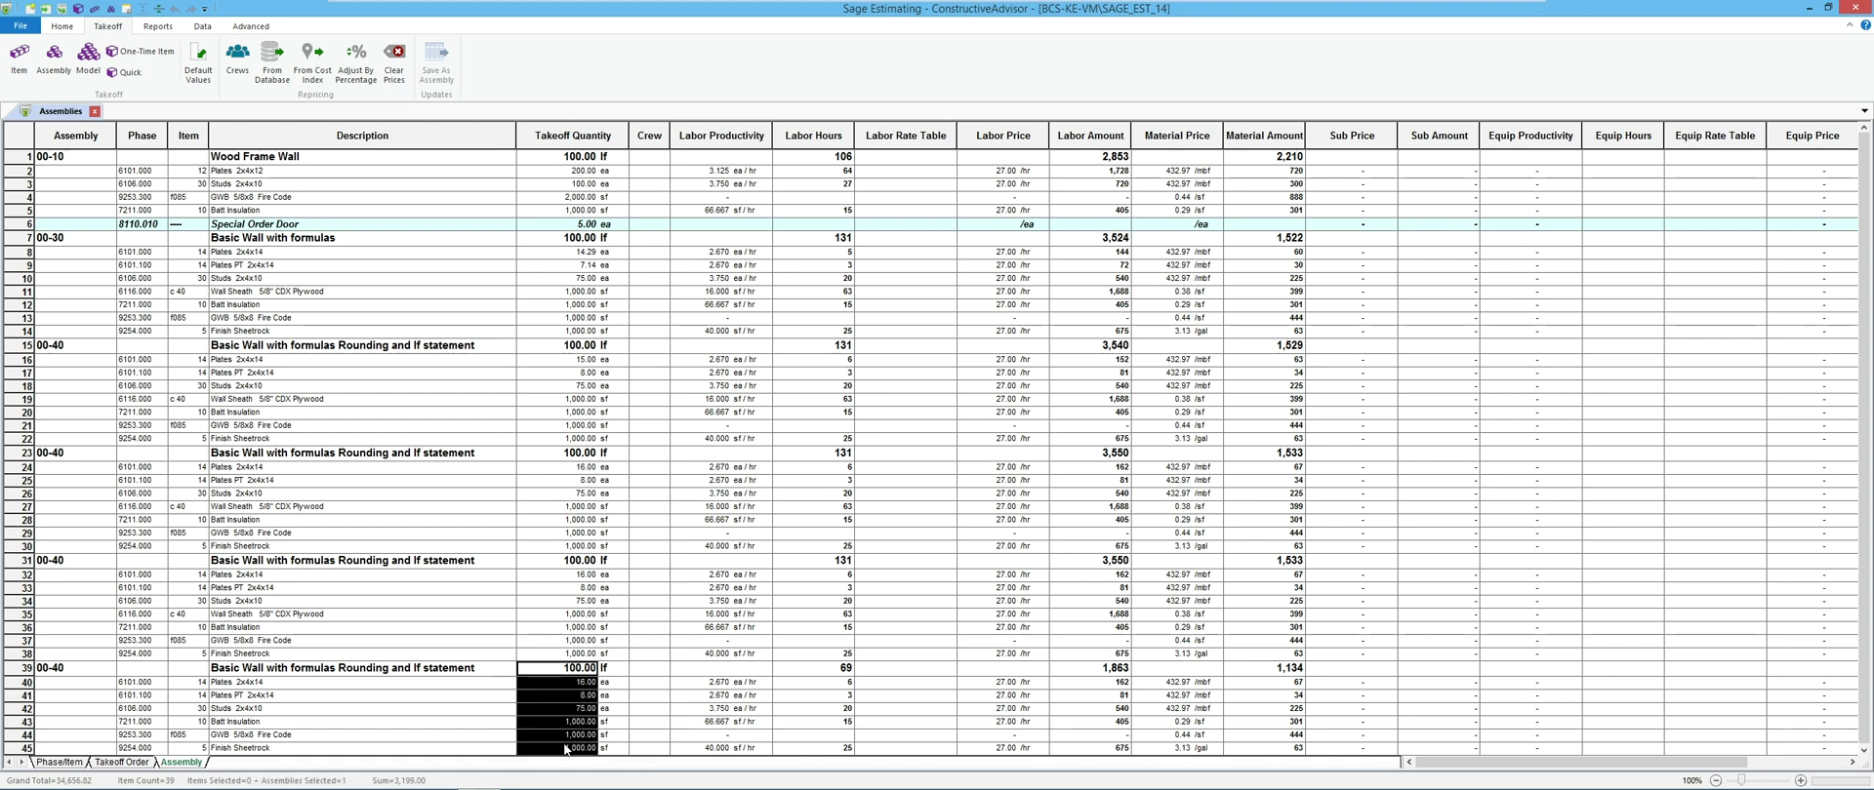
left_click(561, 617)
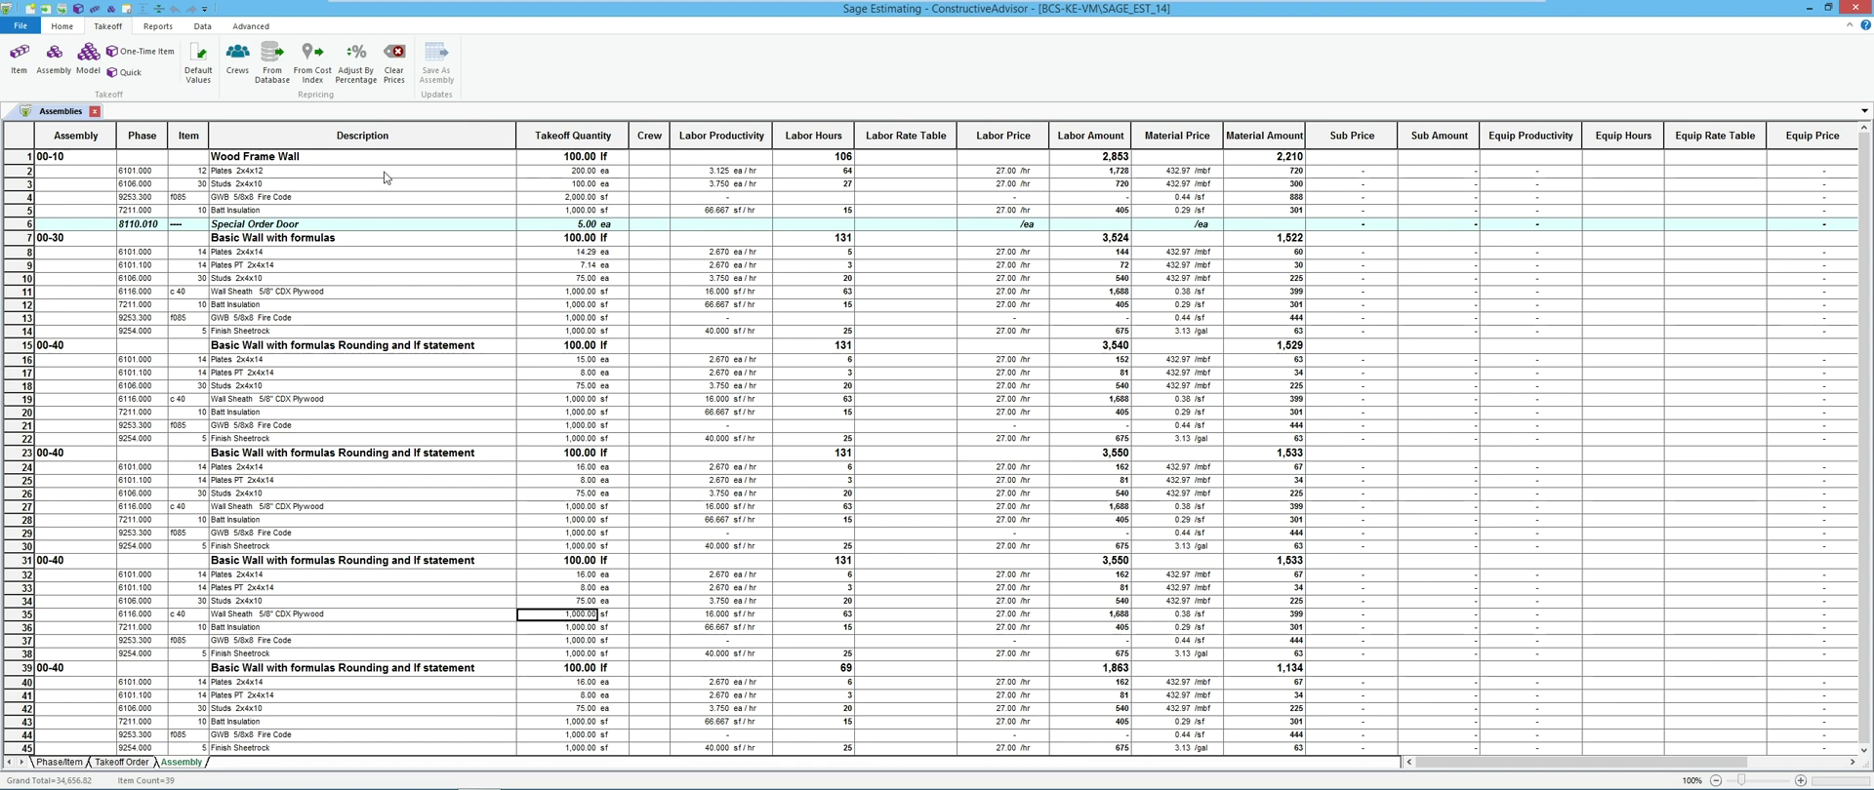
Step: Open the 00-40 Basic Wall assembly via Edit Assembly and select its Batt Insulation line
left_click(62, 69)
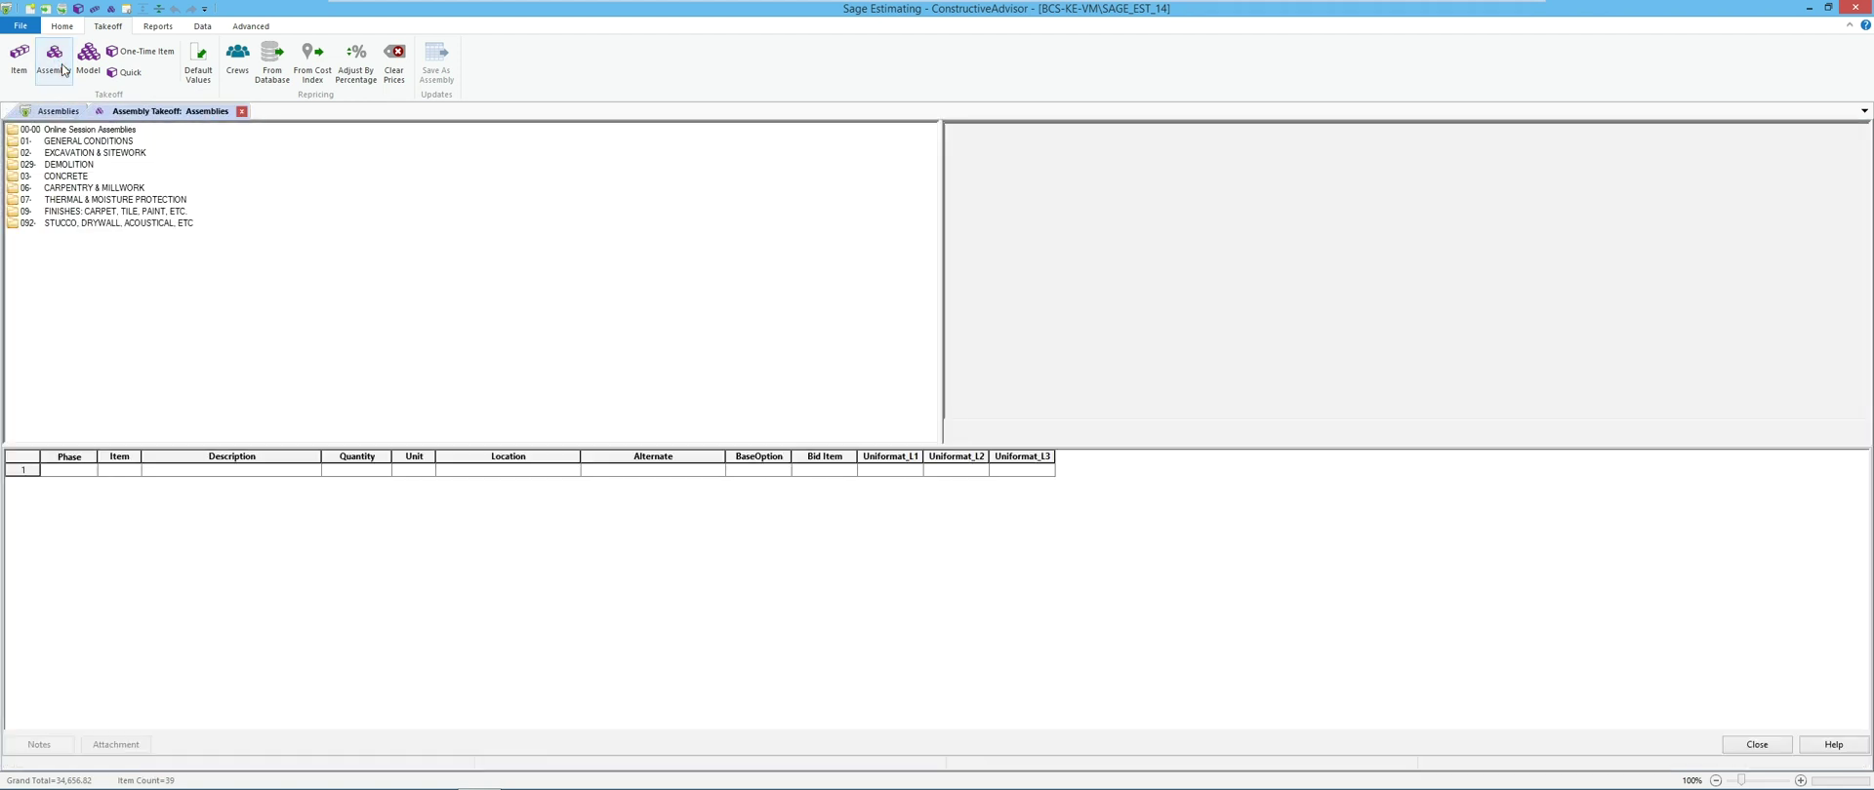
left_click(91, 128)
double_click(90, 128)
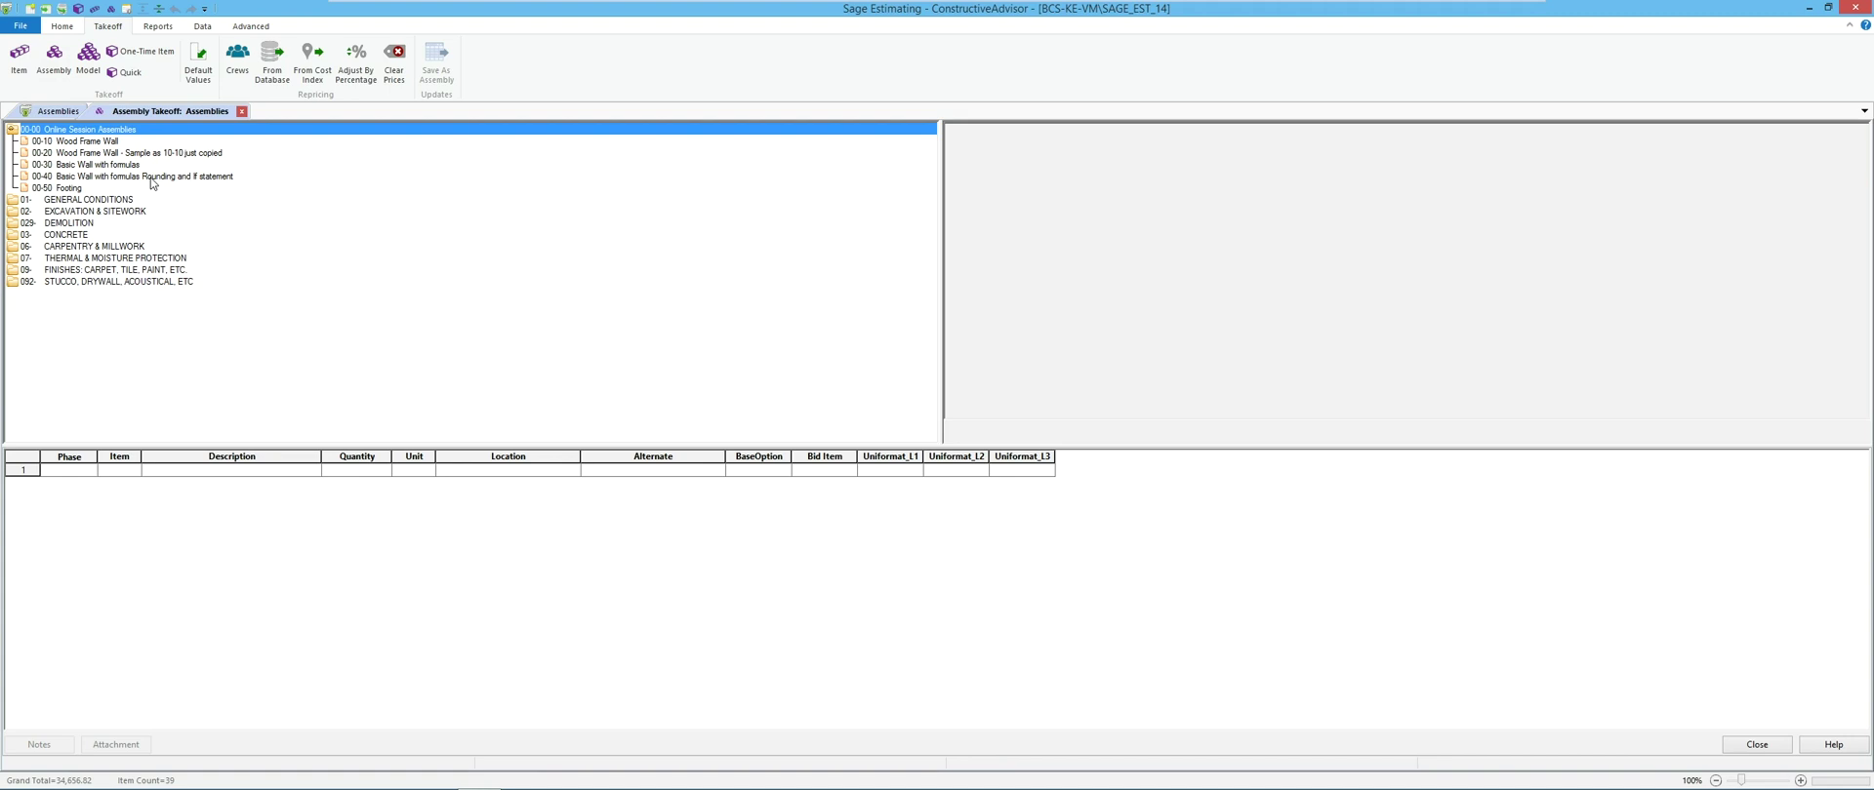
right_click(152, 183)
left_click(185, 225)
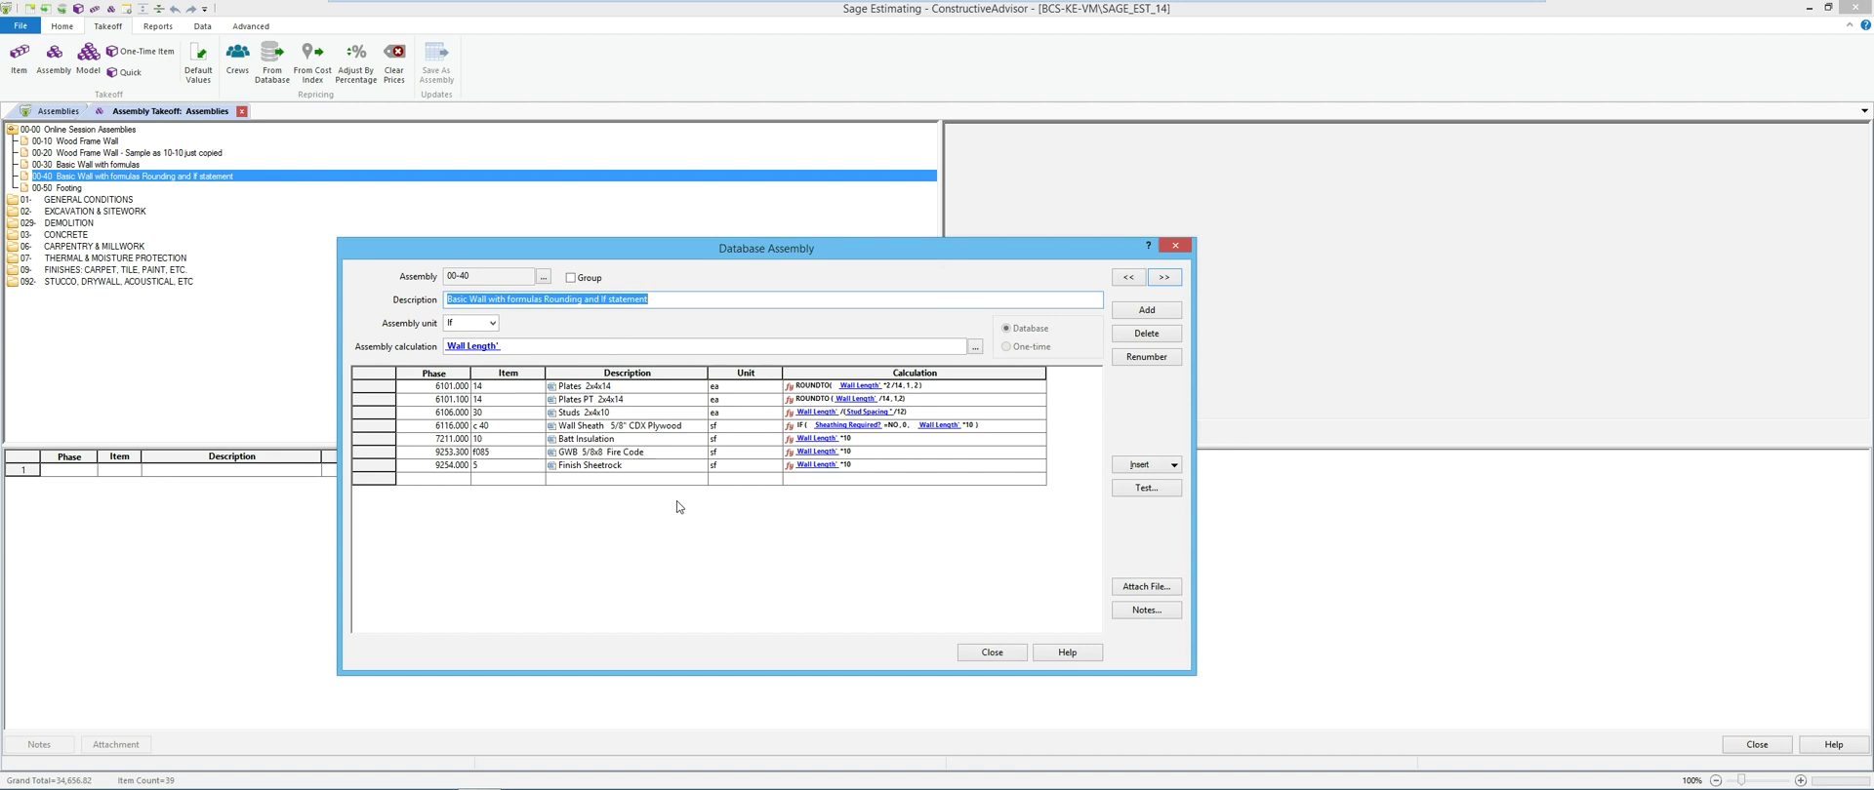
left_click(604, 443)
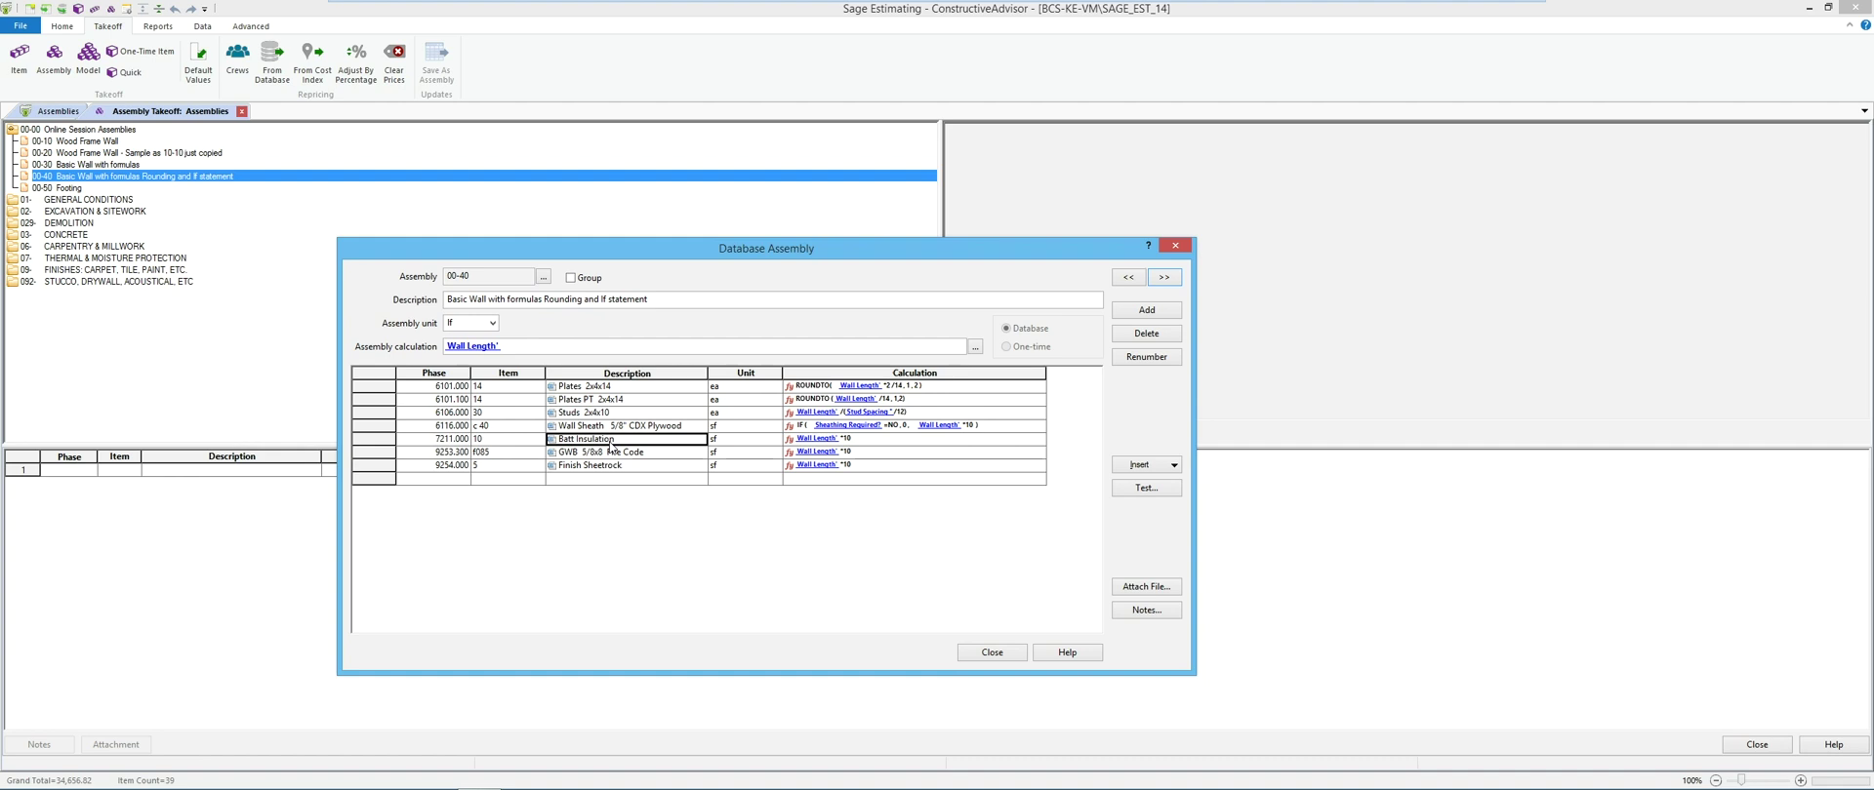
Step: Insert the Kraft-backed and Foil-backed Batt Insulation items and move them below Batt Insulation
left_click(1158, 468)
left_click(1142, 488)
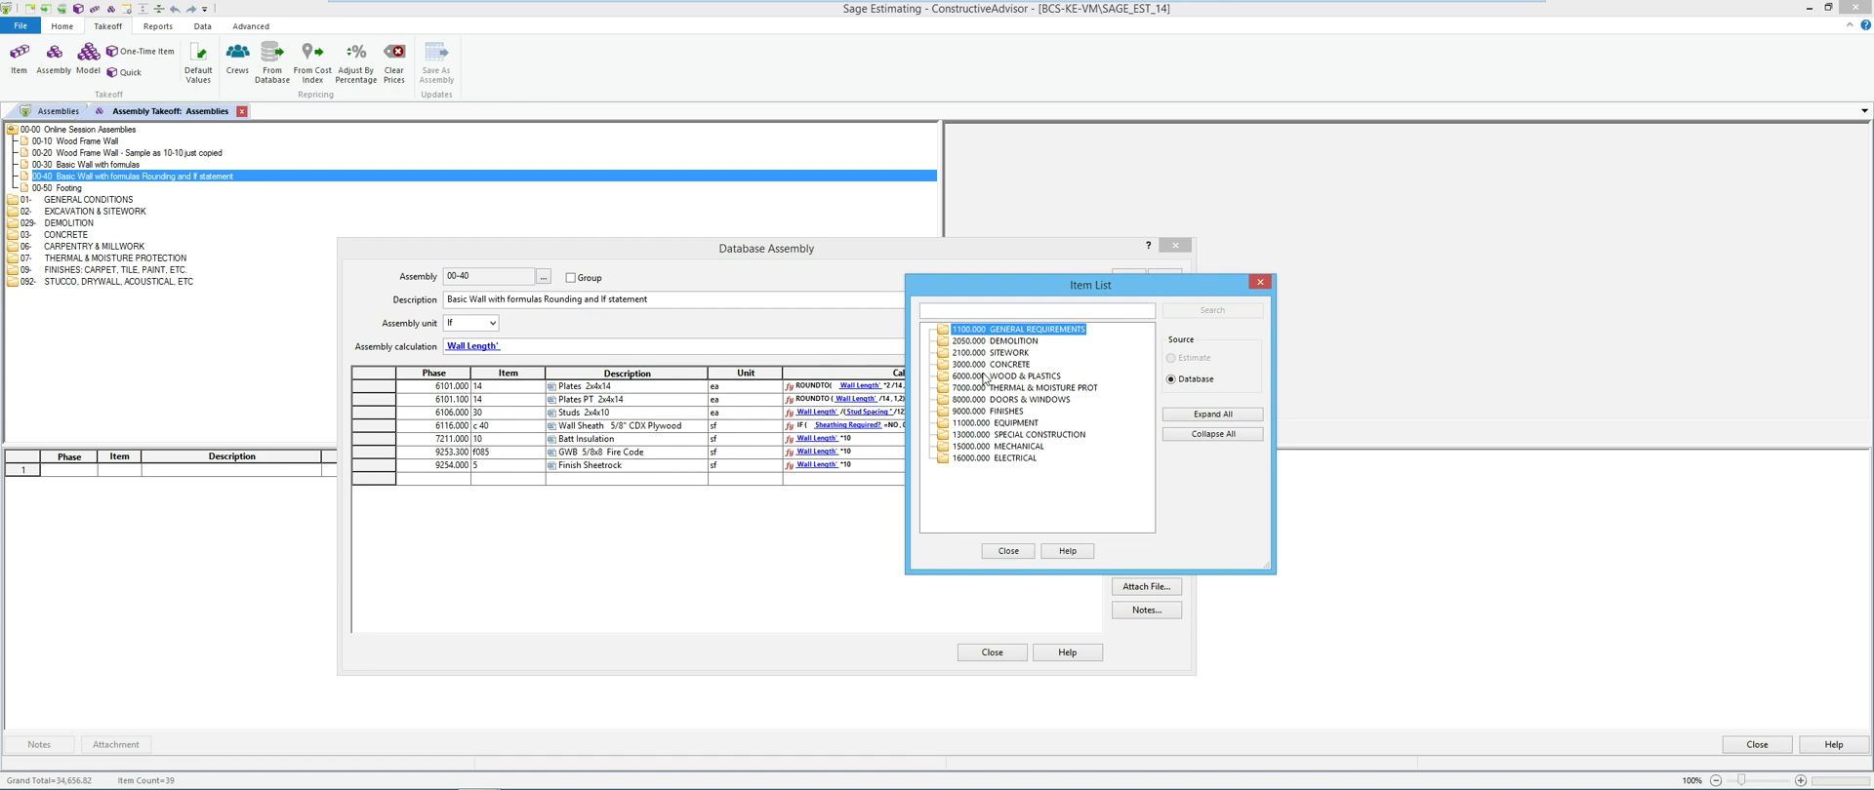
double_click(1010, 388)
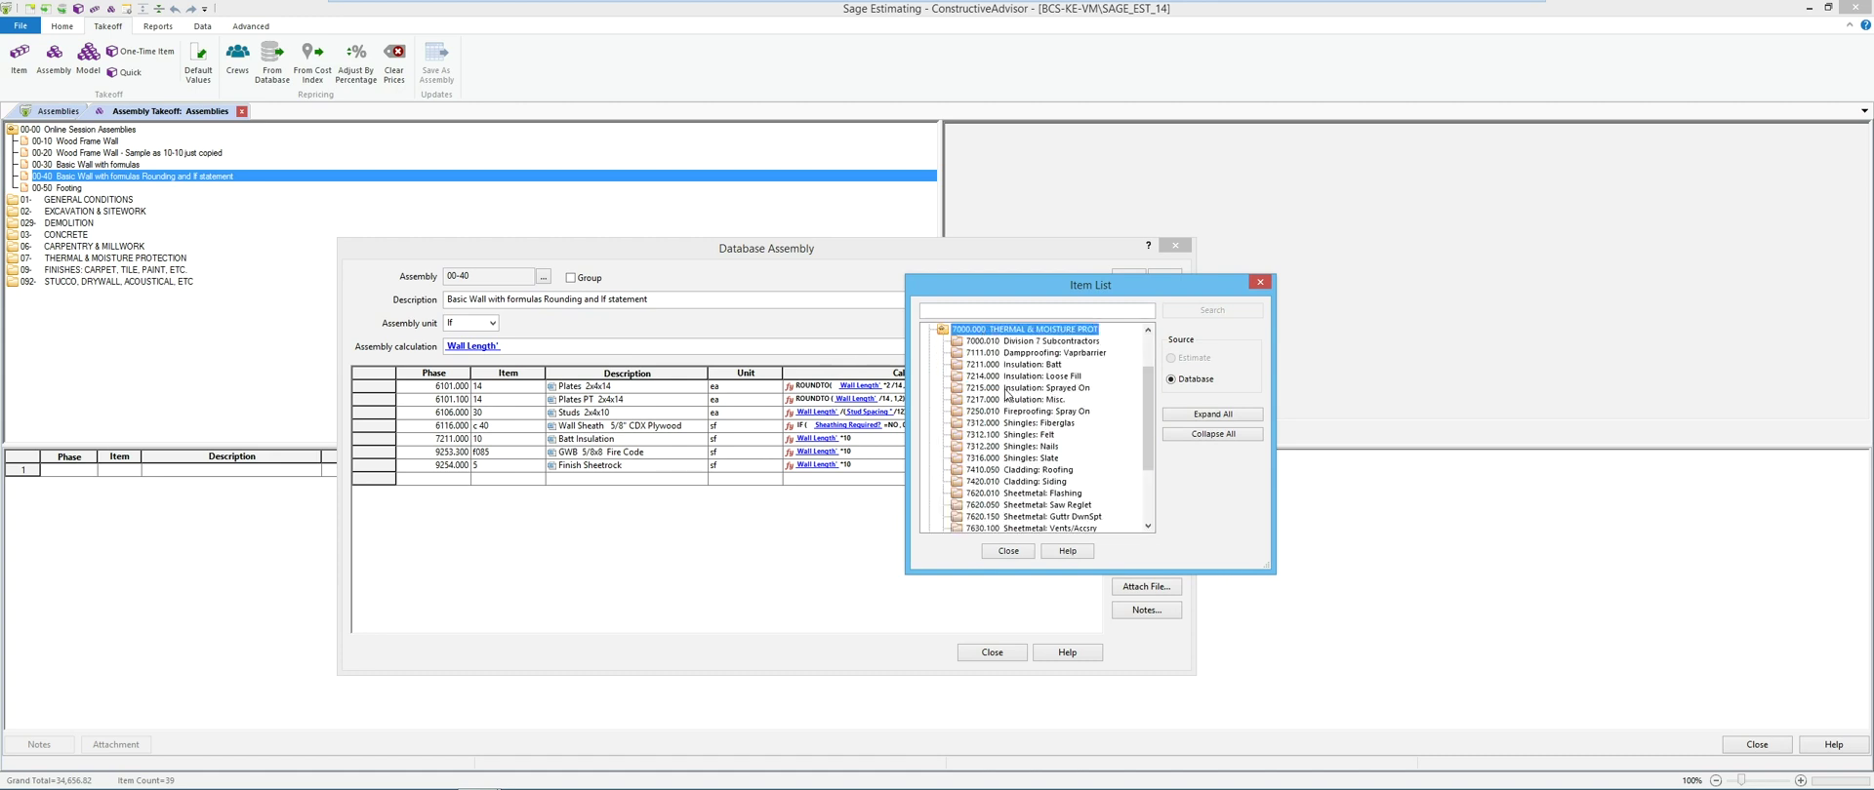
double_click(1030, 366)
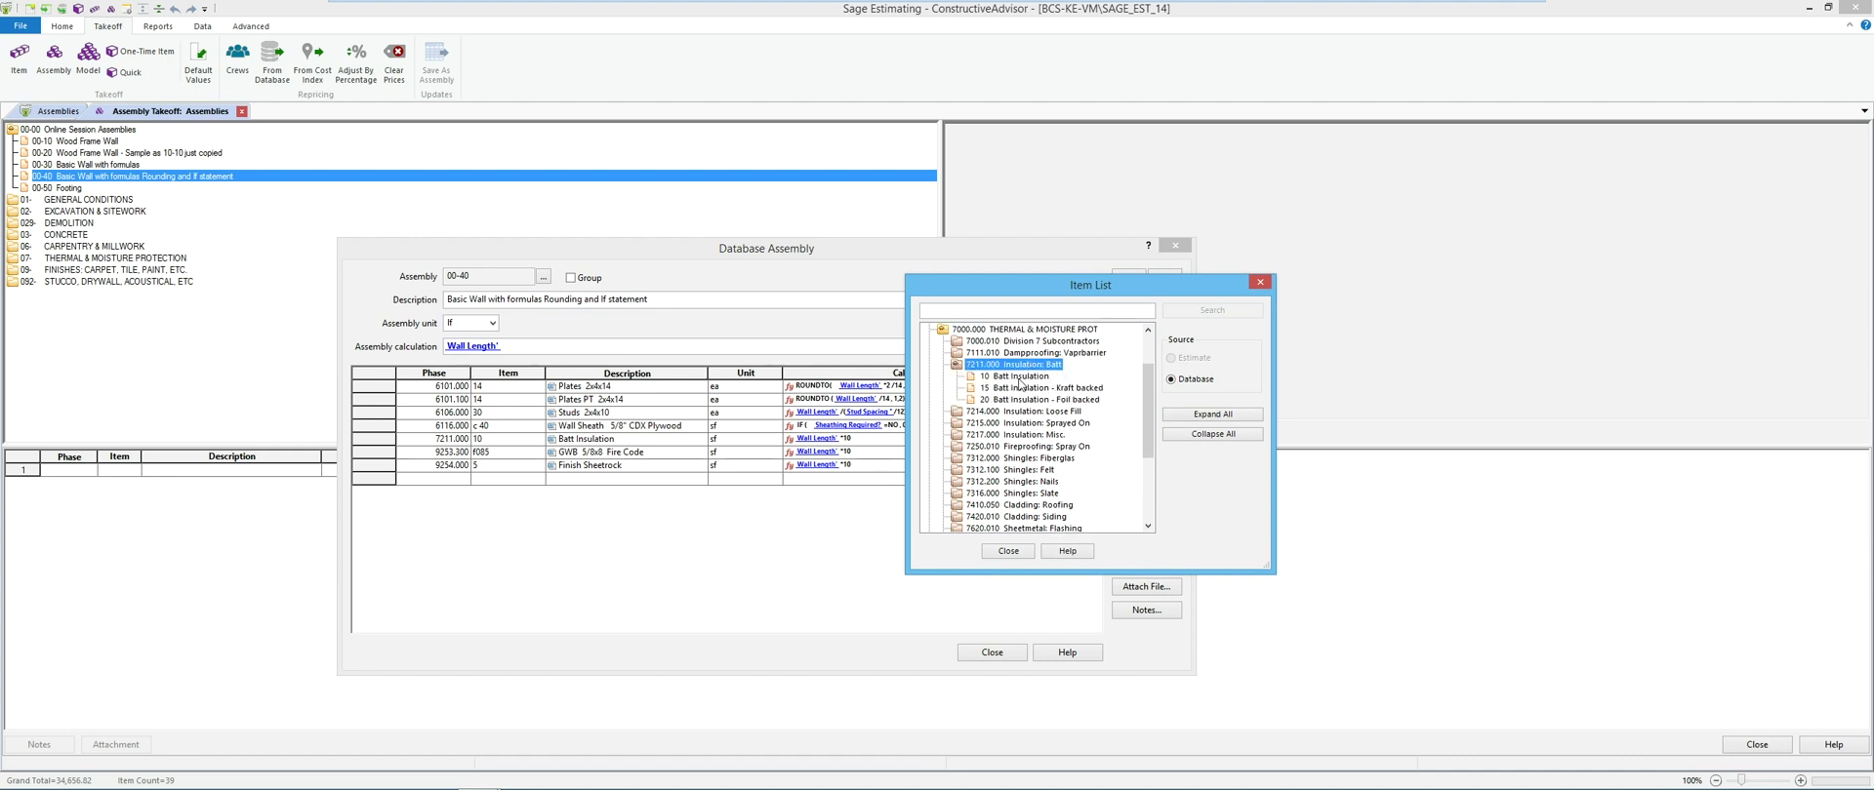
double_click(1021, 389)
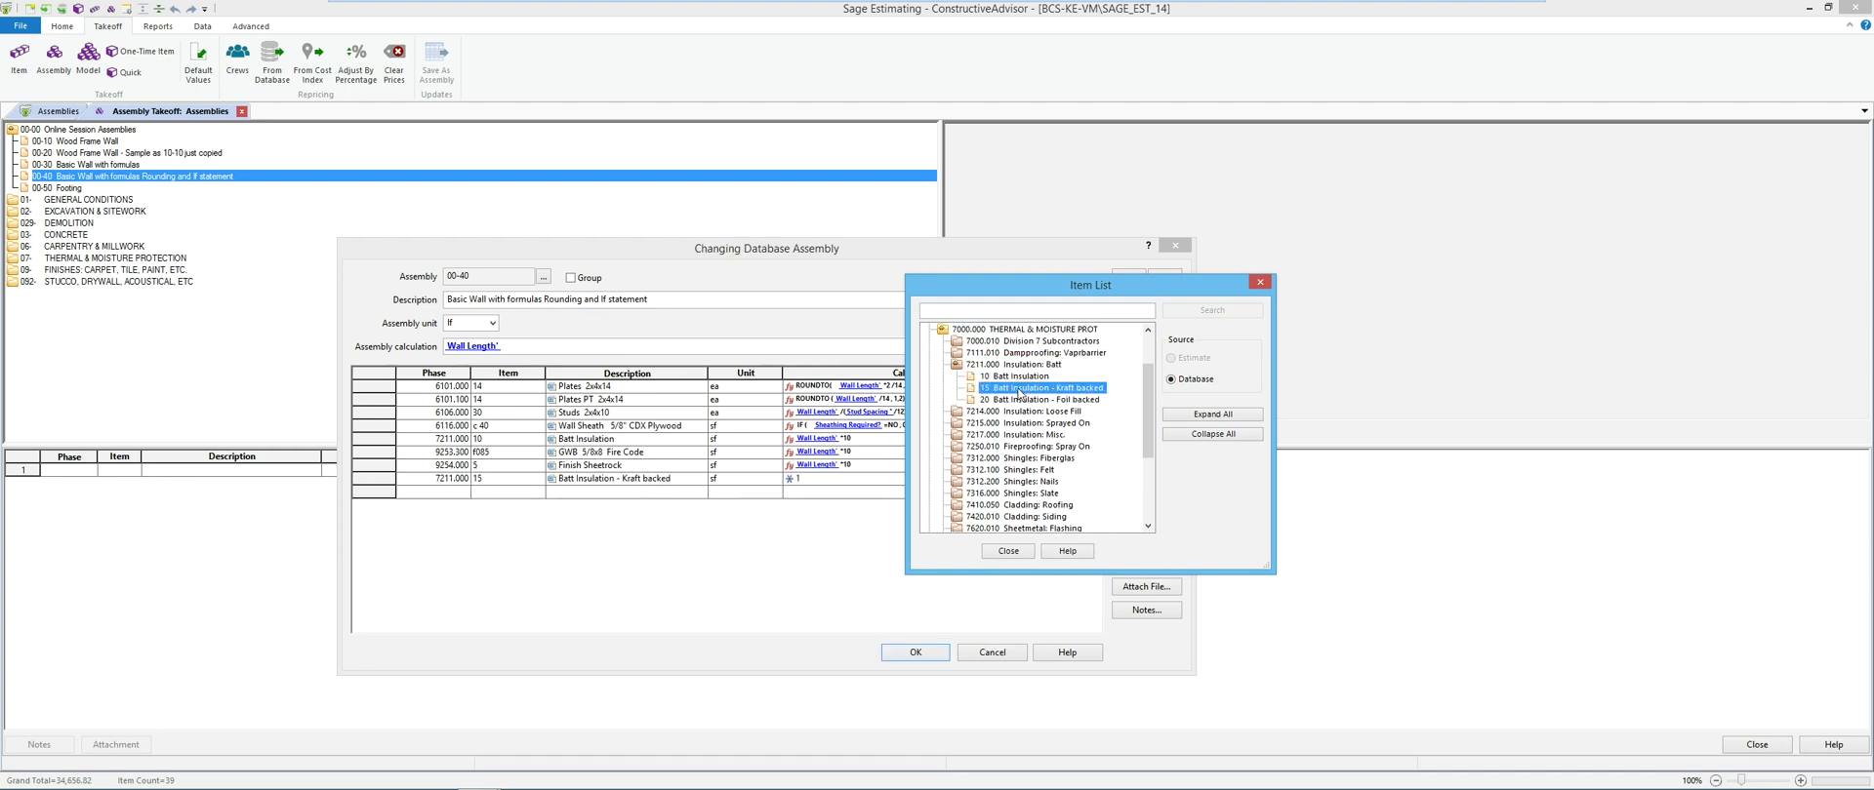
double_click(1021, 400)
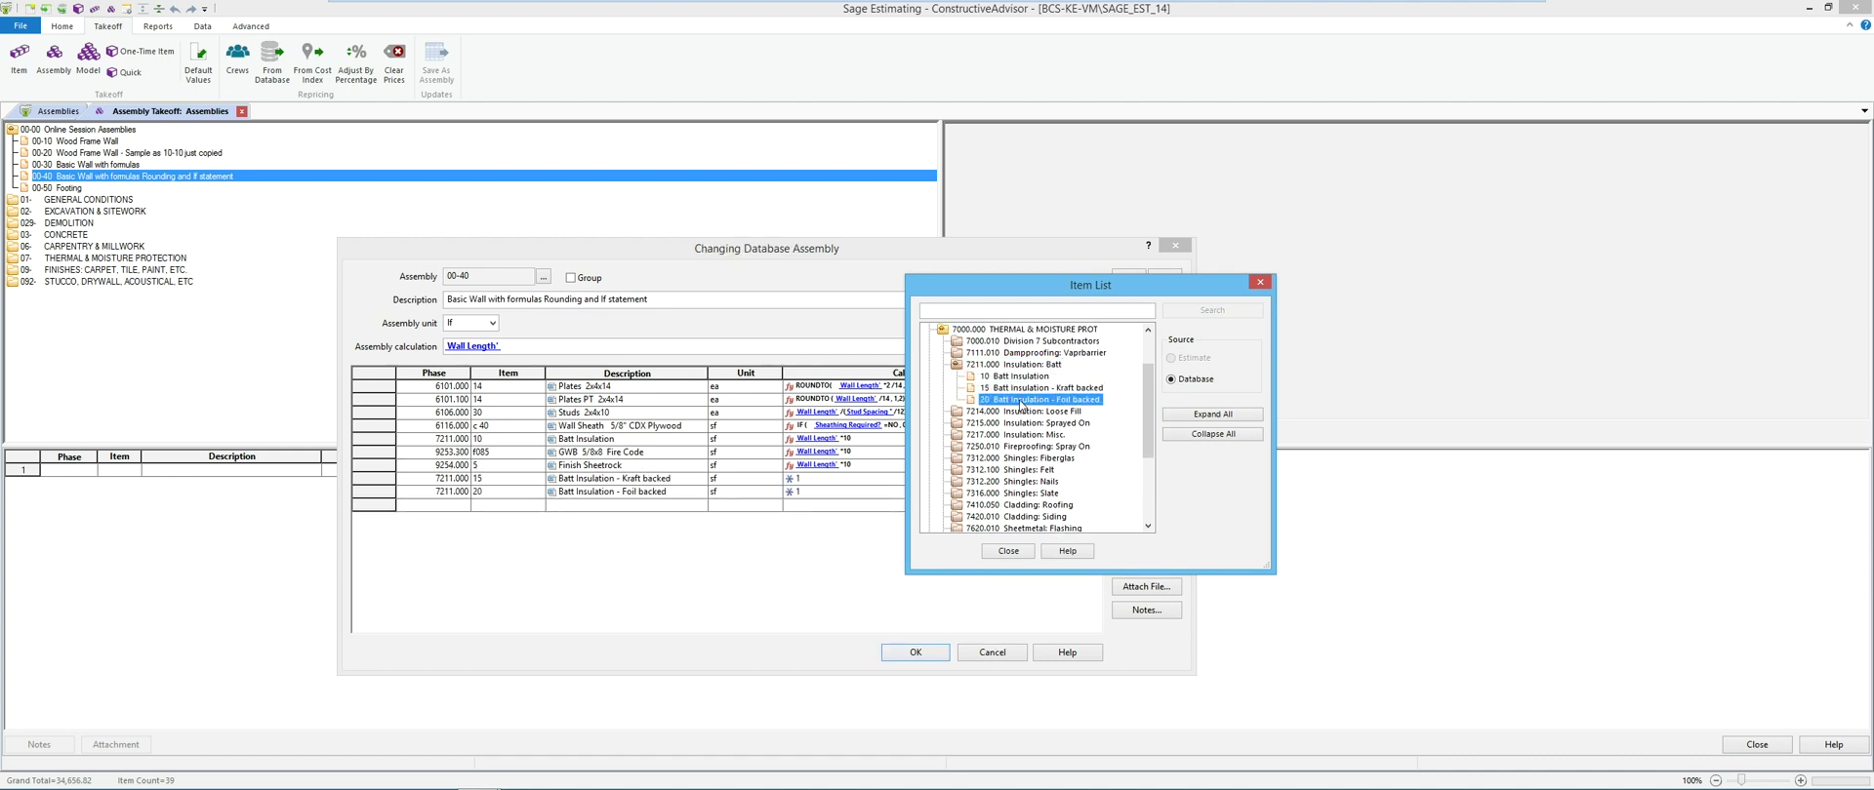
left_click(1258, 283)
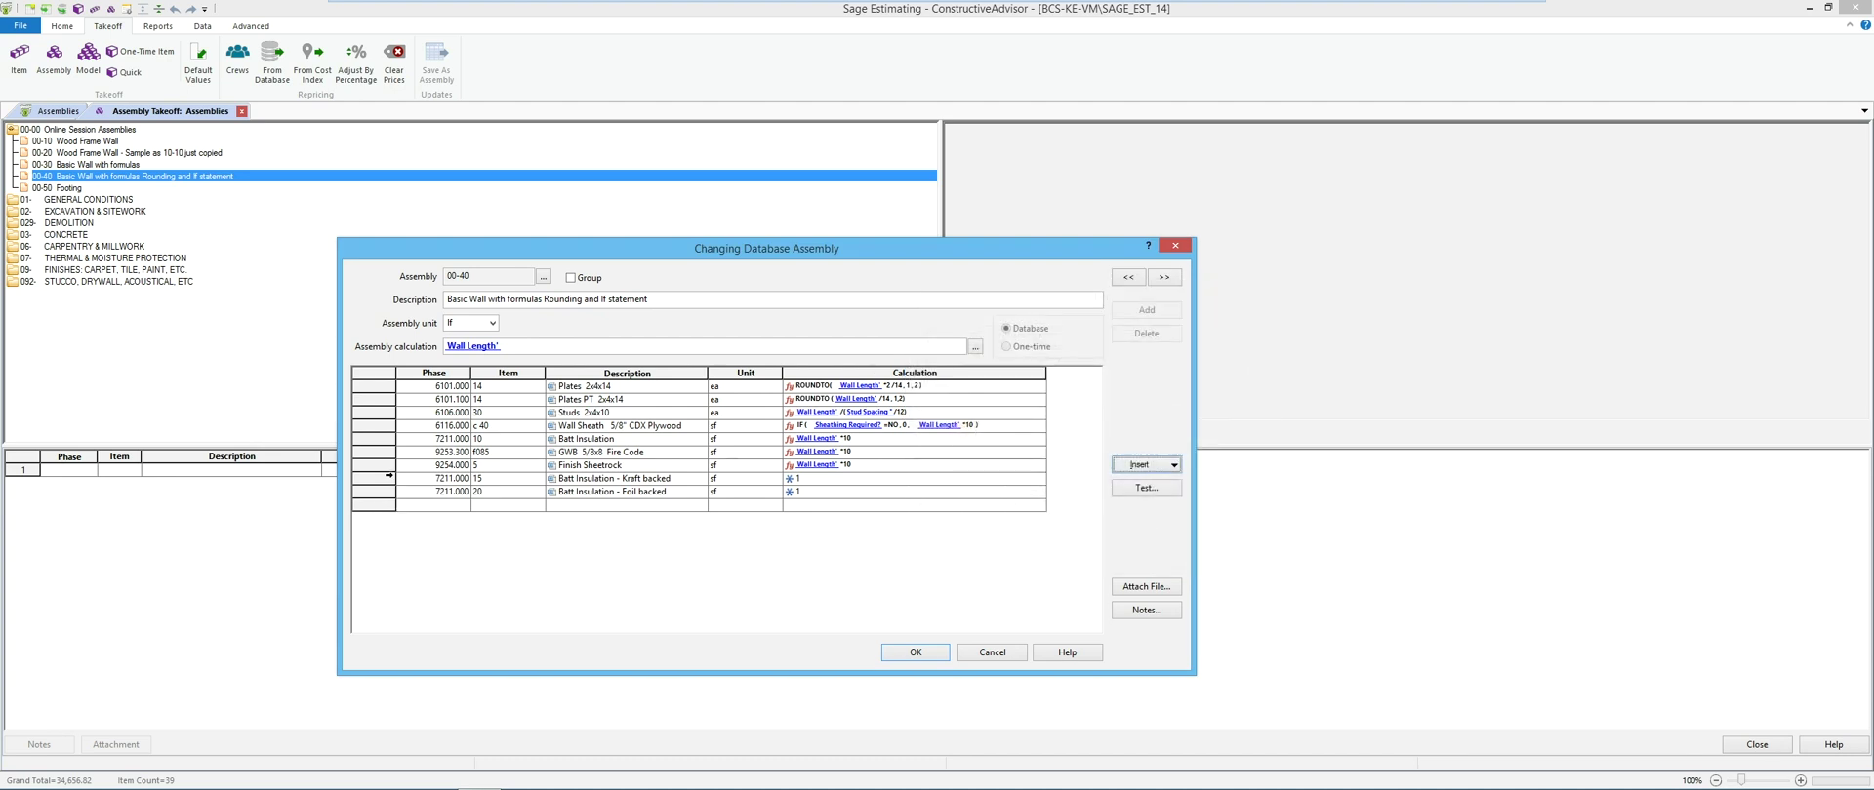
left_click_drag(389, 478, 386, 452)
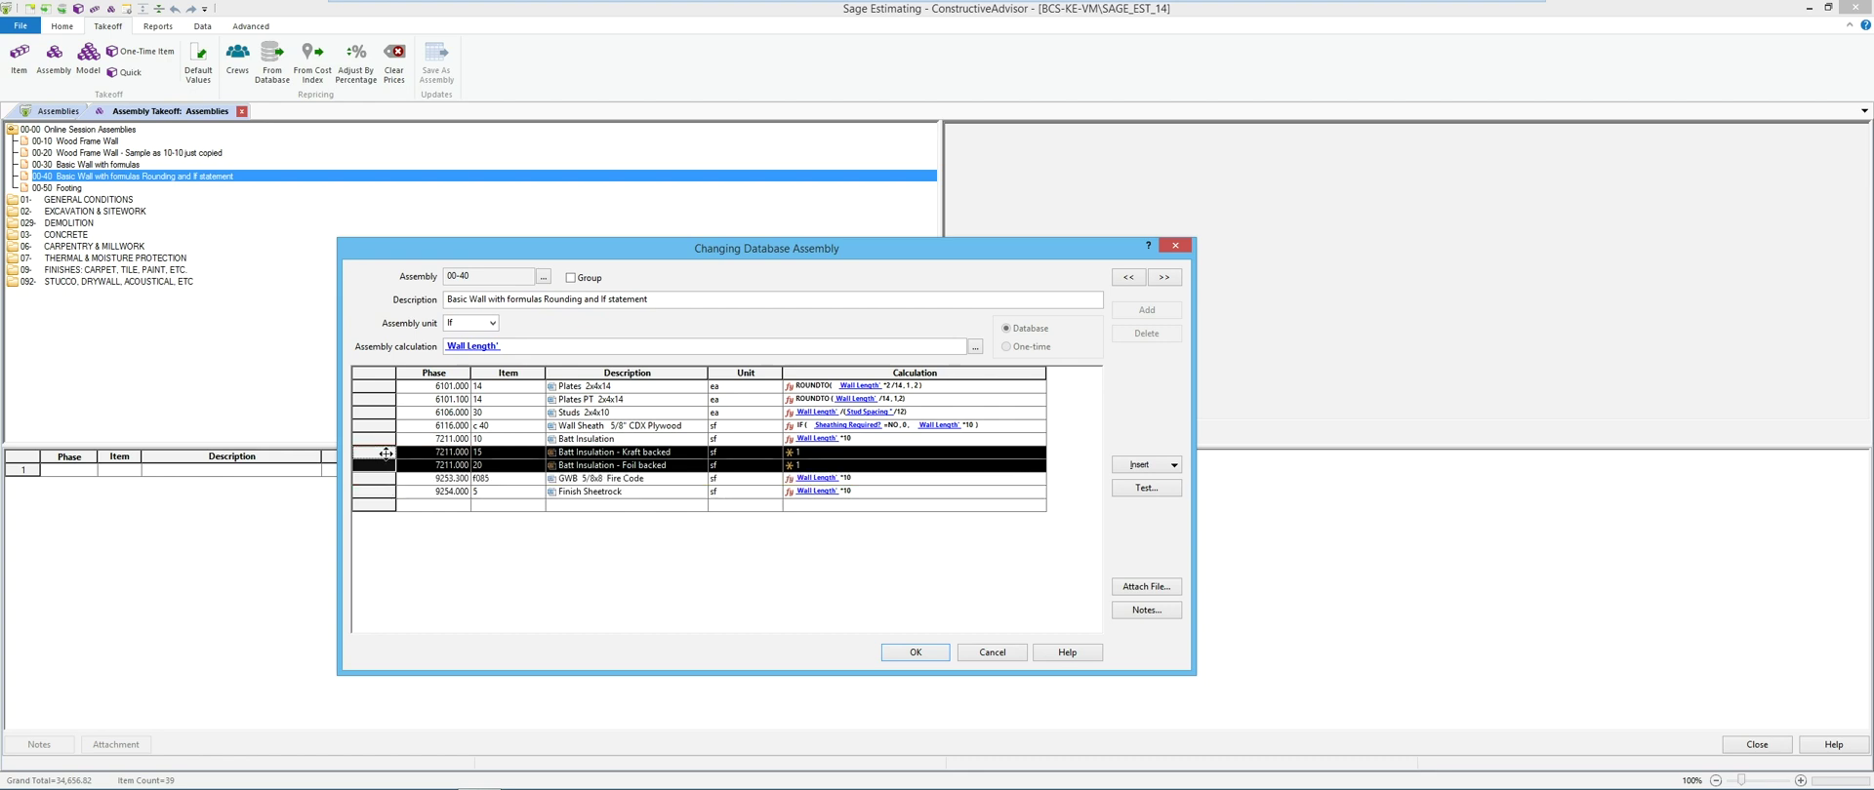
left_click(871, 441)
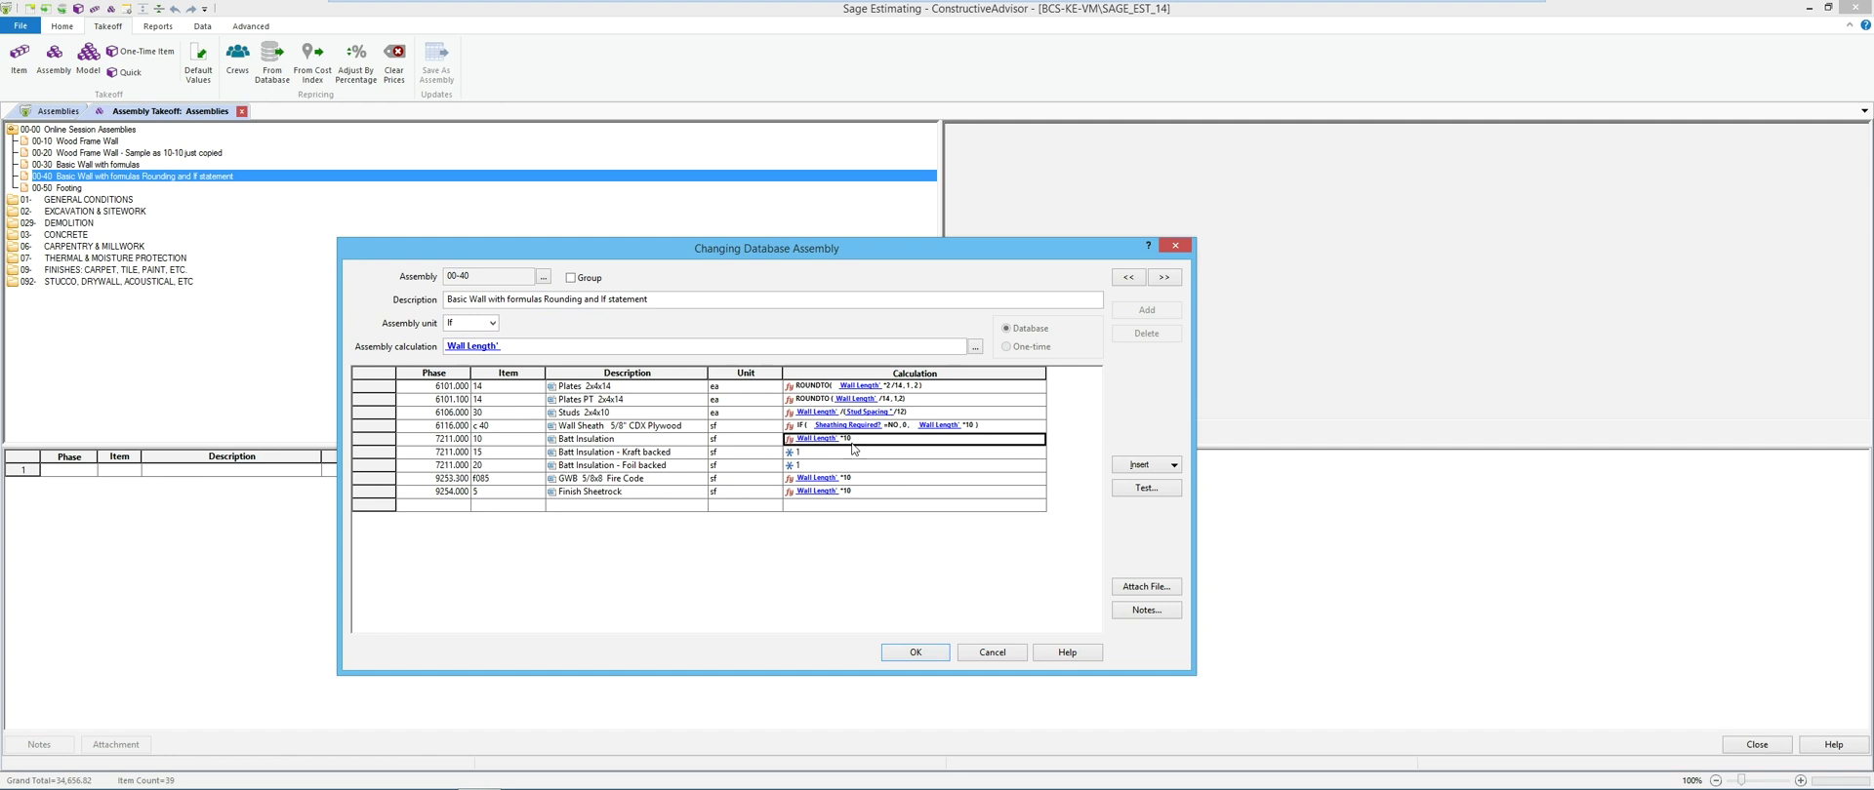
Step: Prefix the Batt Insulation calculation with 'IF (' before 'Wall Length' *10 and bring up Create Variable
right_click(837, 445)
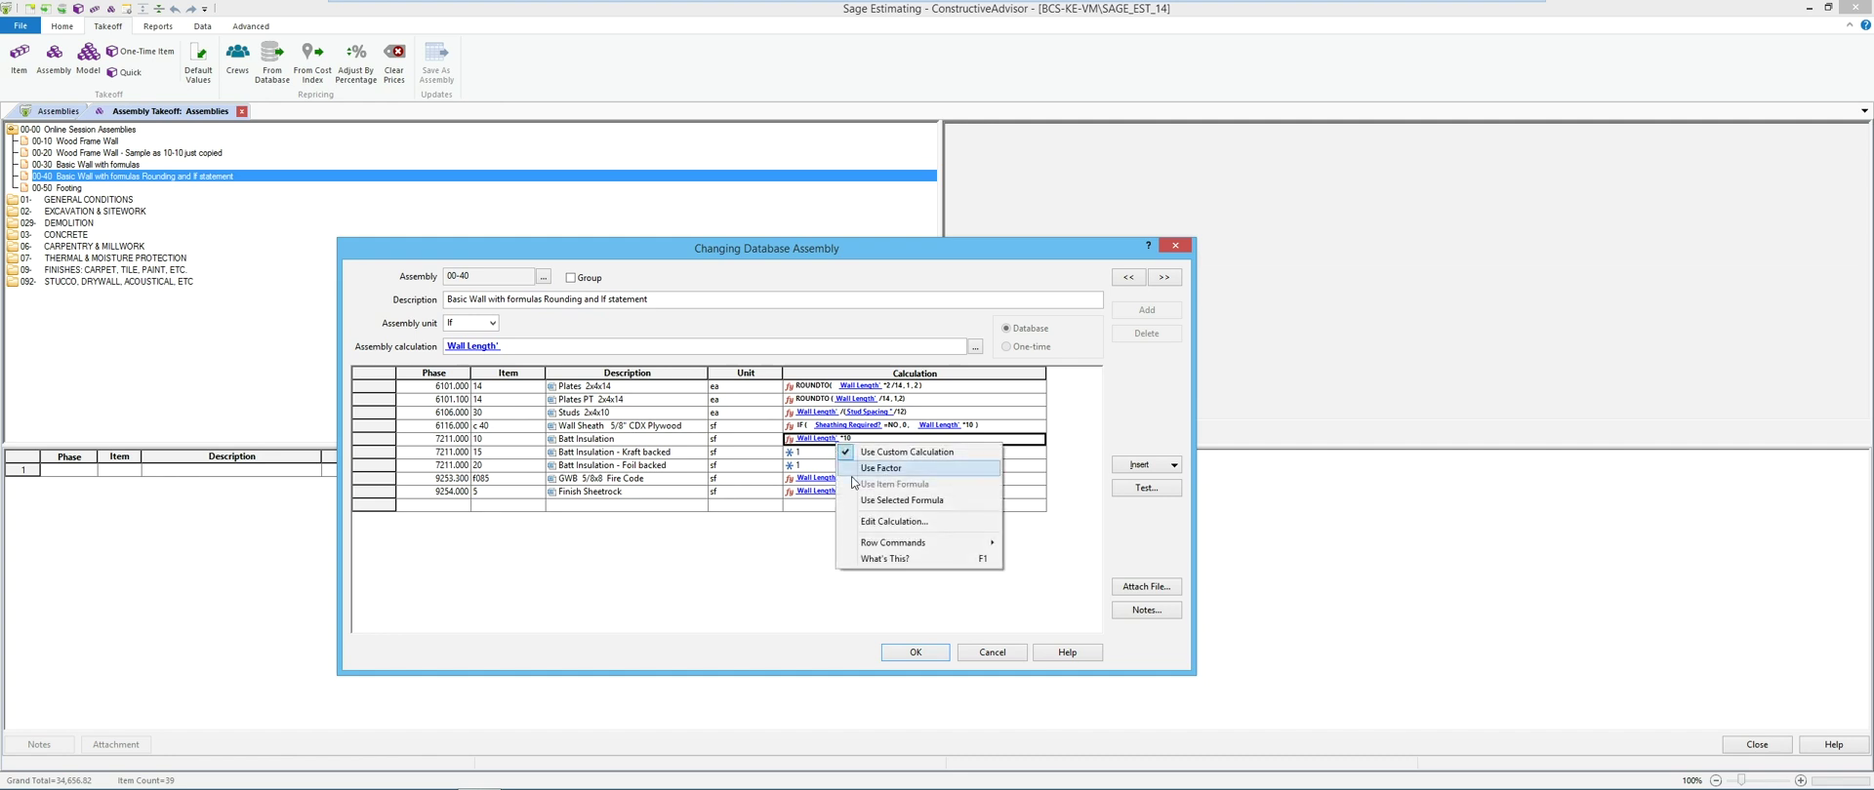
left_click(849, 521)
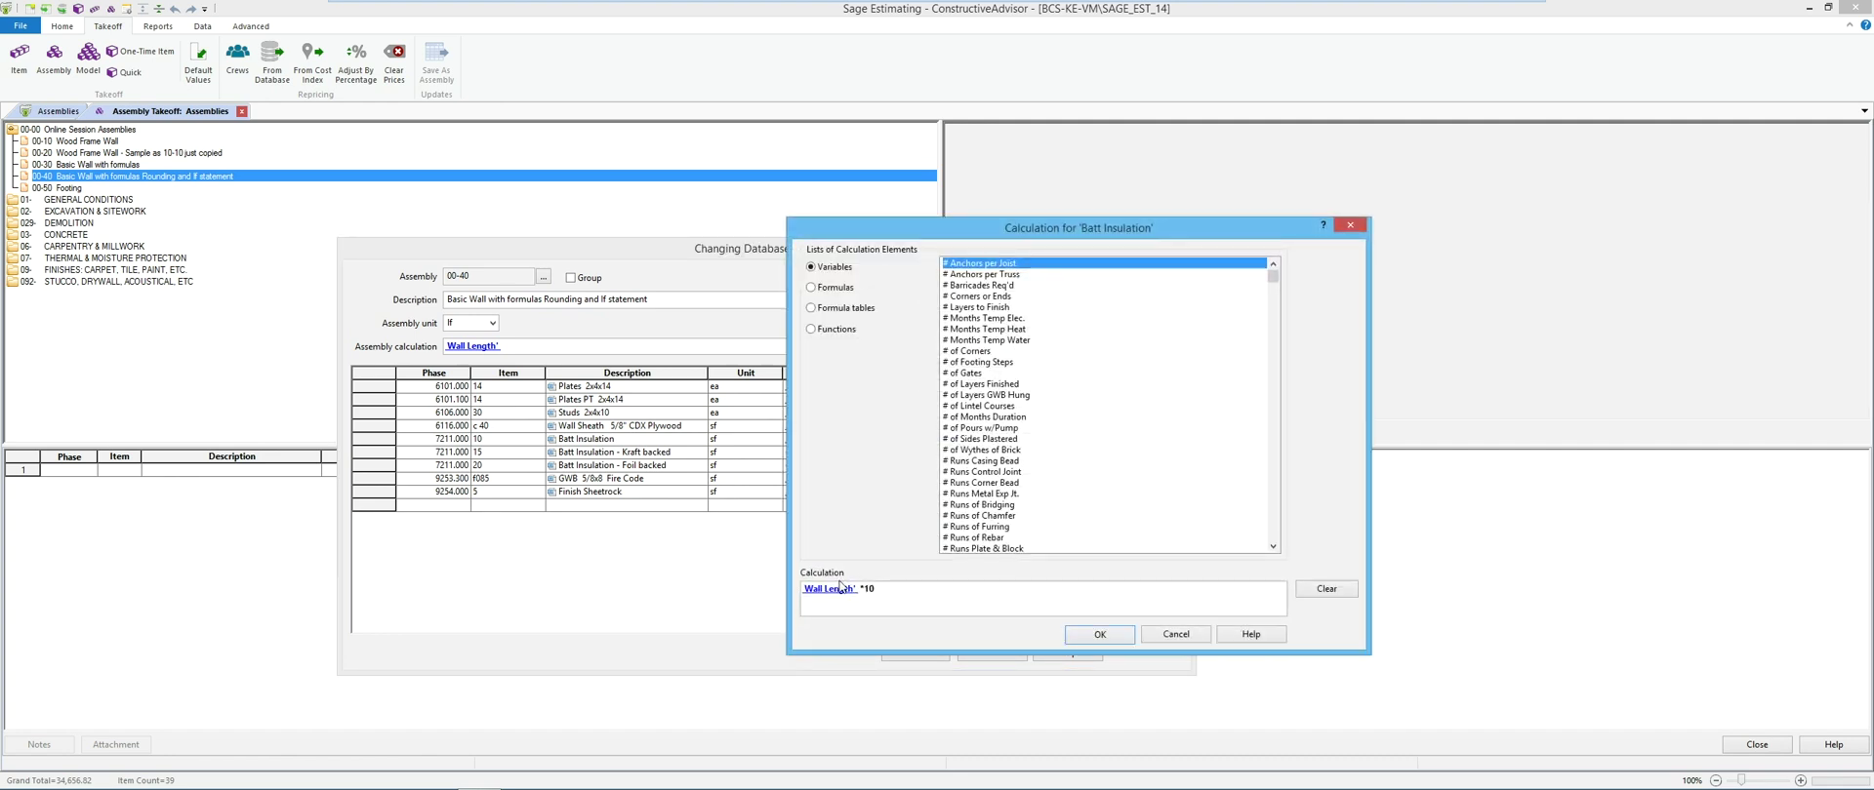
left_click(803, 591)
type("IF (")
right_click(824, 590)
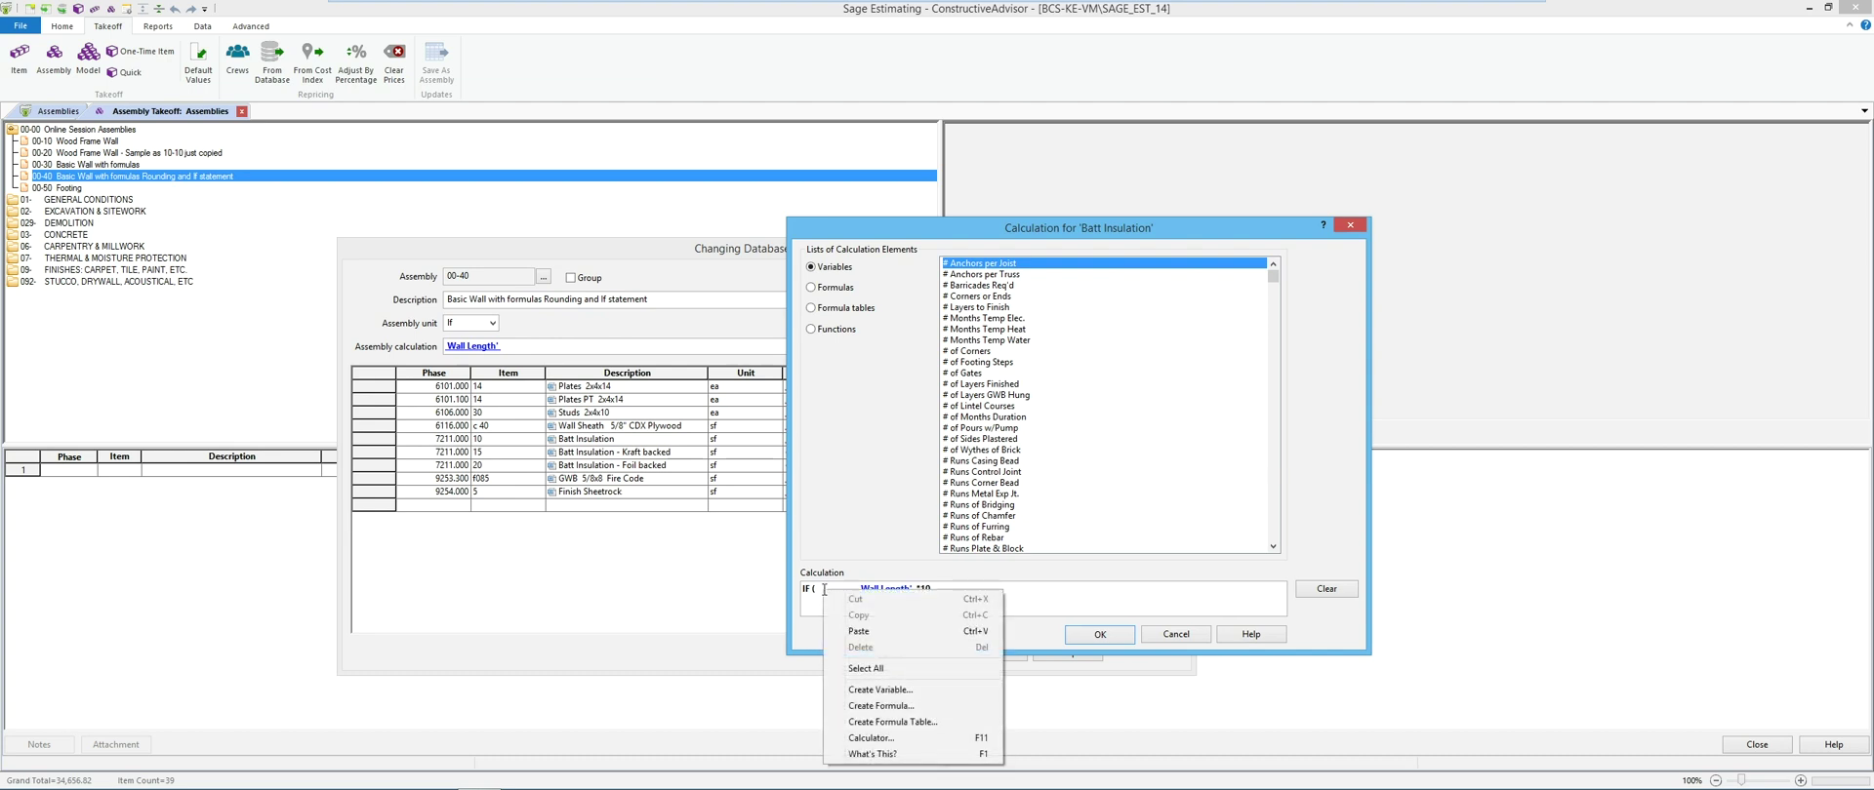
Step: Create a variable named Wall Insulation Type with help notes listing insulation options 0–3
left_click(864, 689)
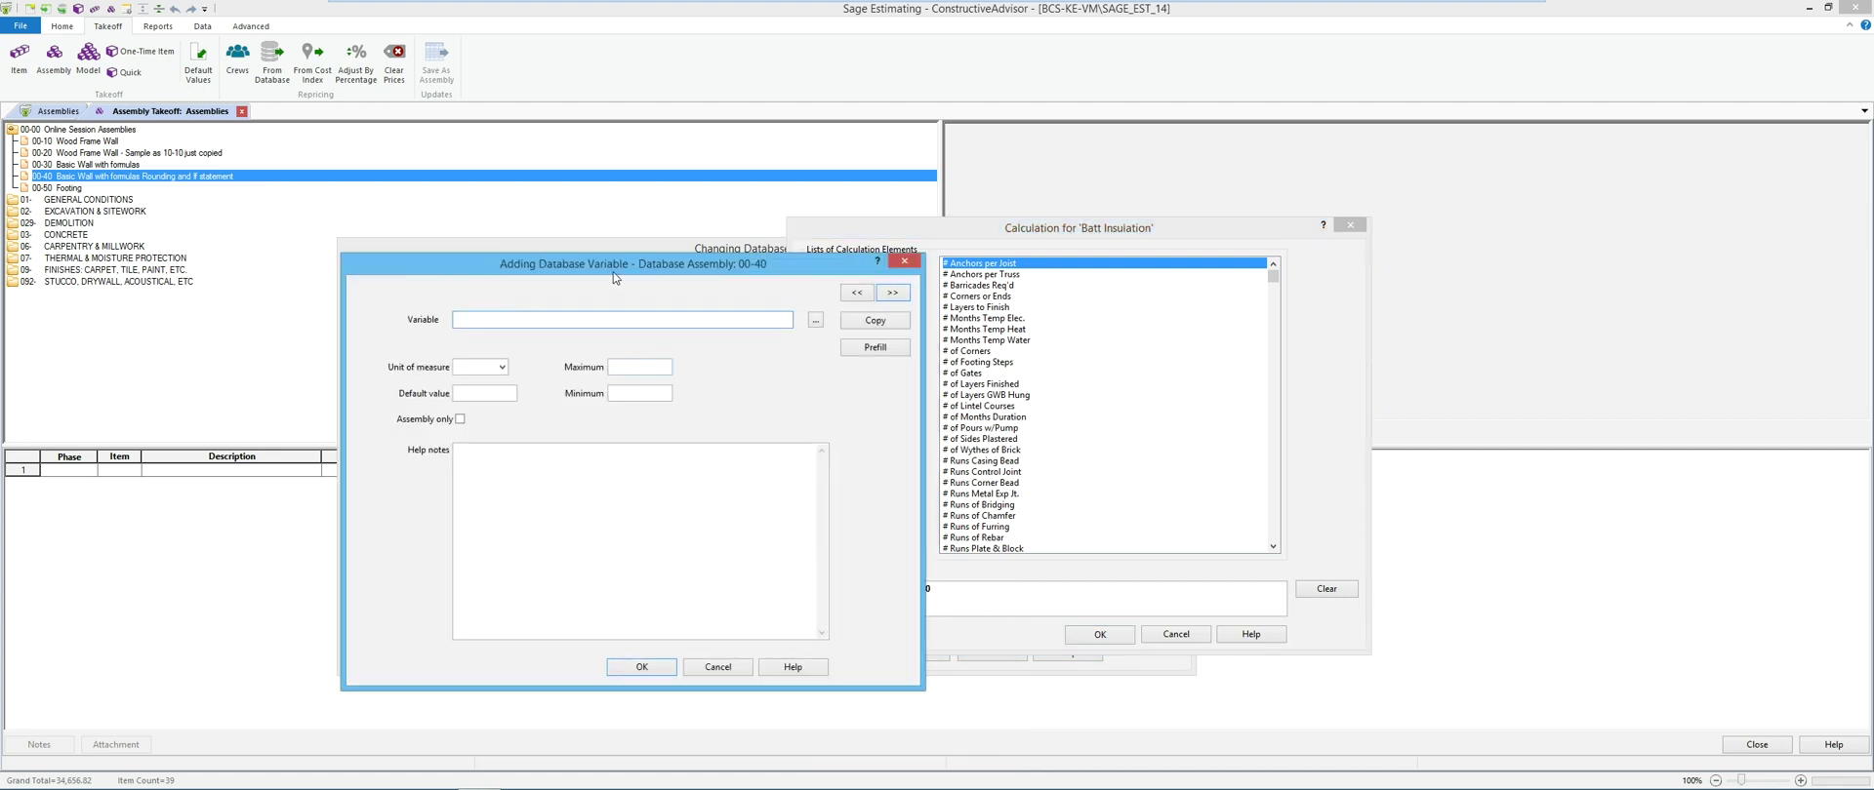
left_click_drag(605, 269, 1042, 252)
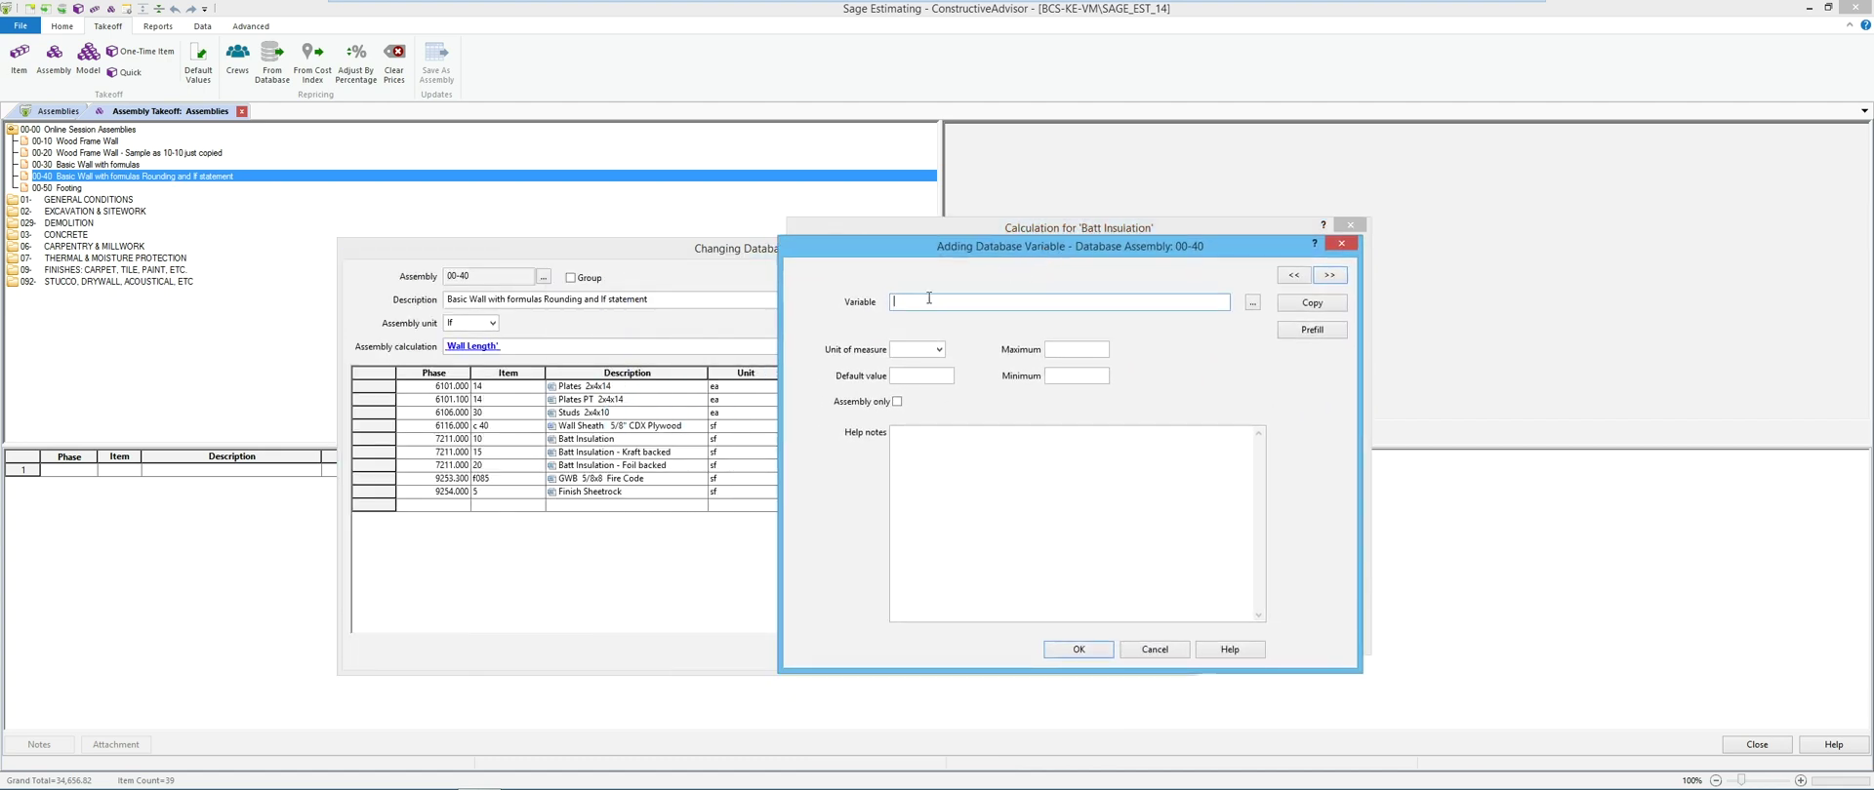
type("Wall Insulation Type")
left_click(894, 435)
type("0 = No")
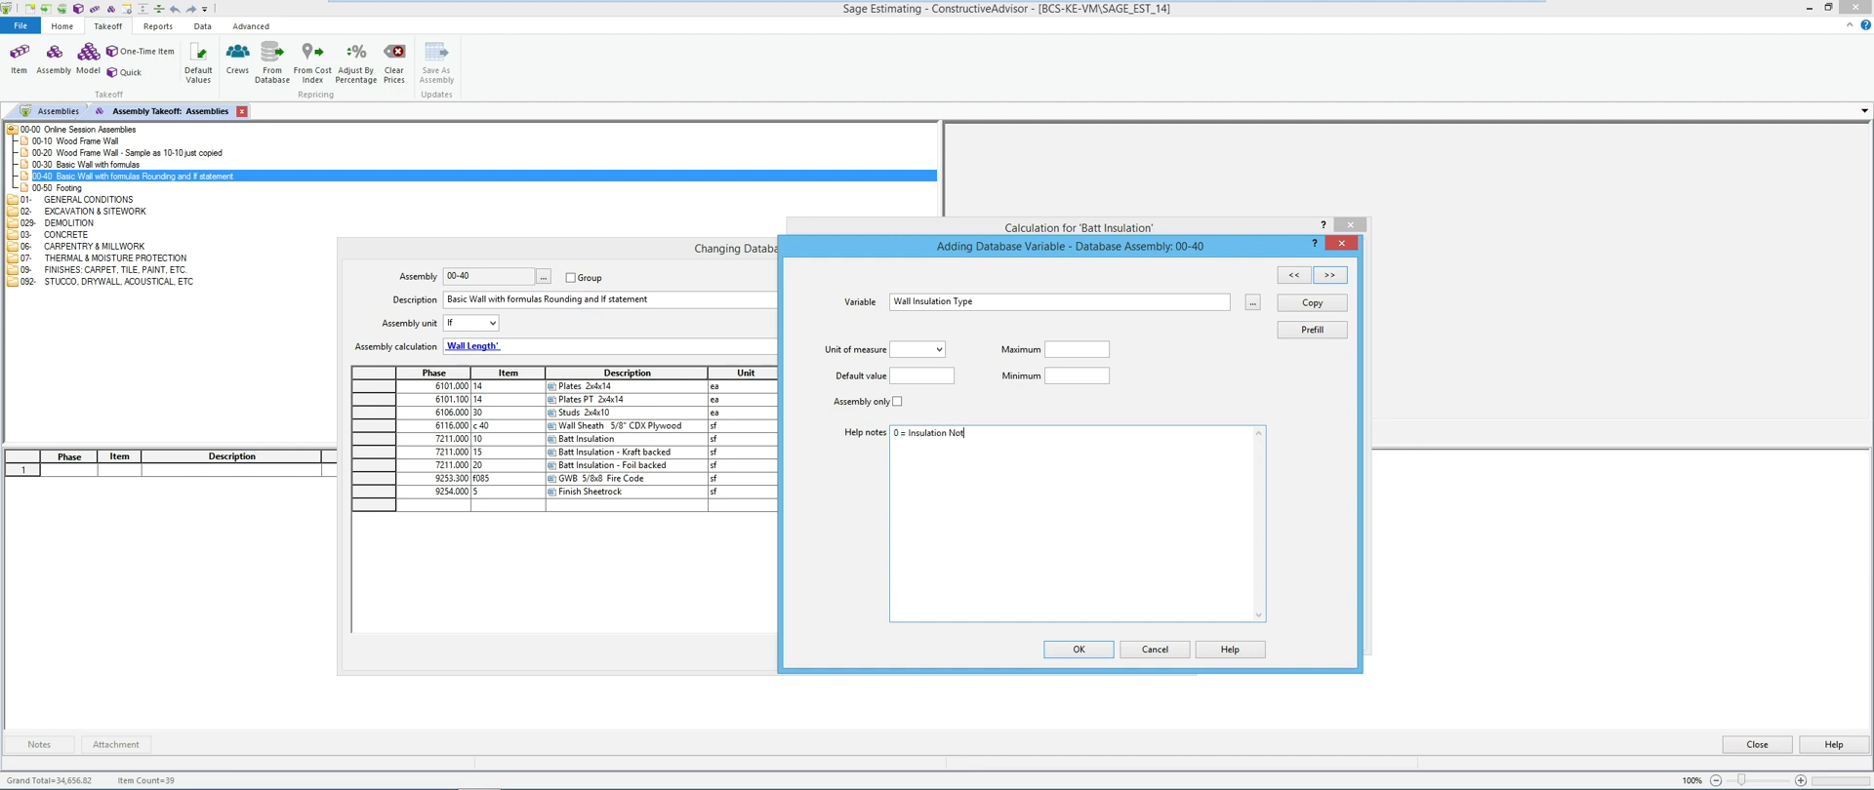
type("Require")
type("sulatio")
type("n 2 = ")
type("K")
type("raft Backed In")
type("sulatio")
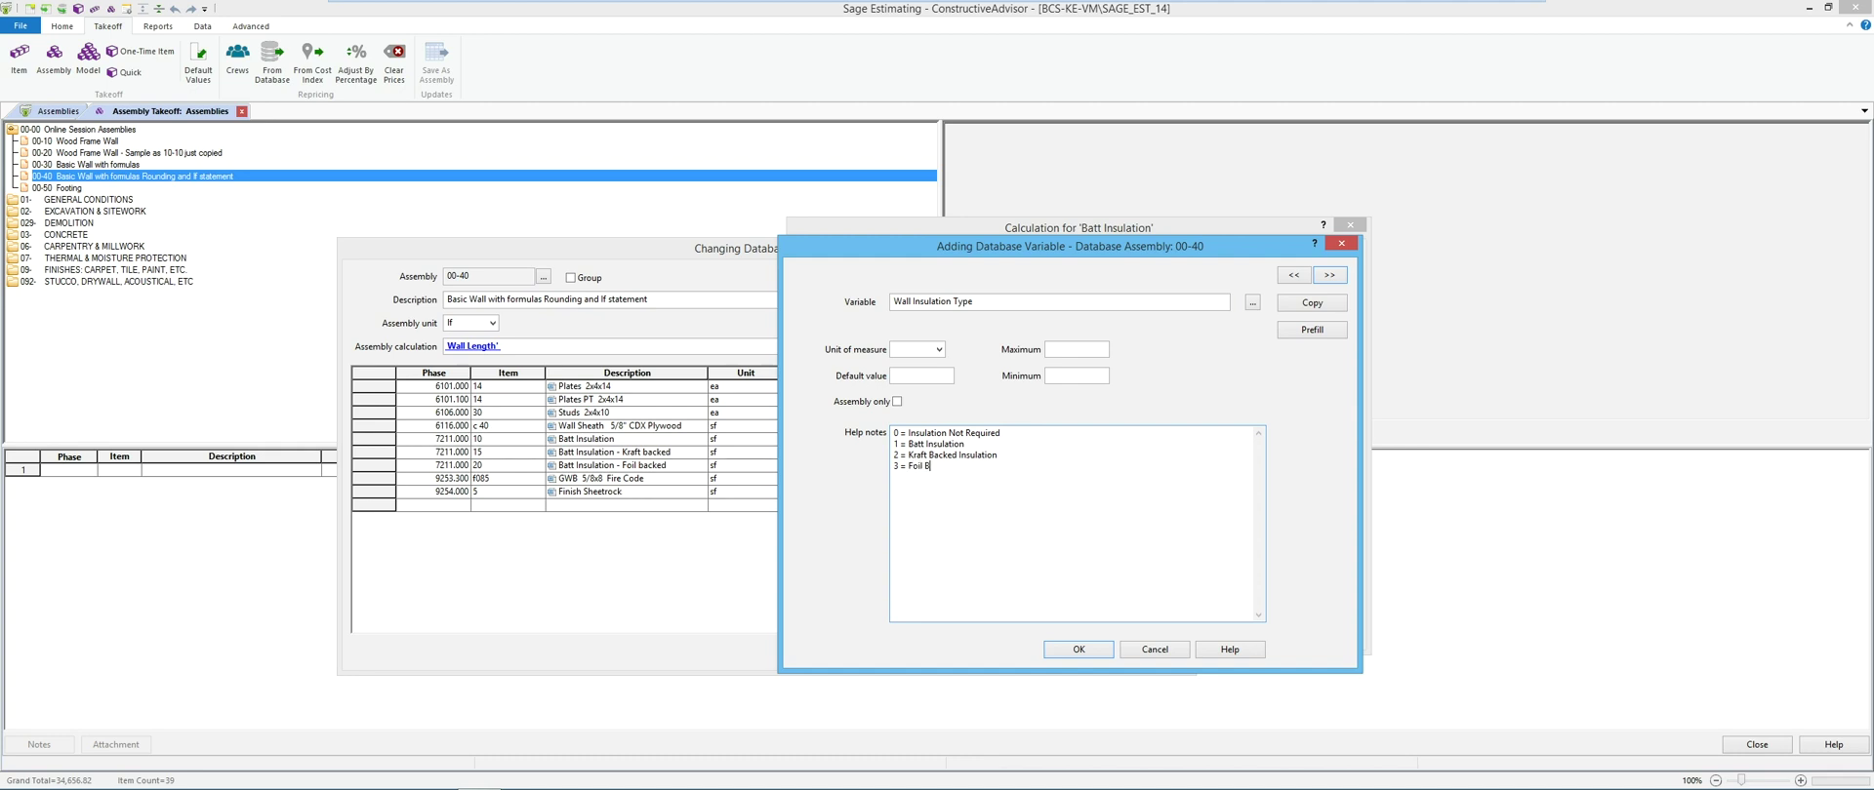
type("ked Insulation")
left_click(1006, 433)
type("20 ;fjafkjasd\t40 aflaslksfj")
left_click_drag(1024, 433, 1150, 435)
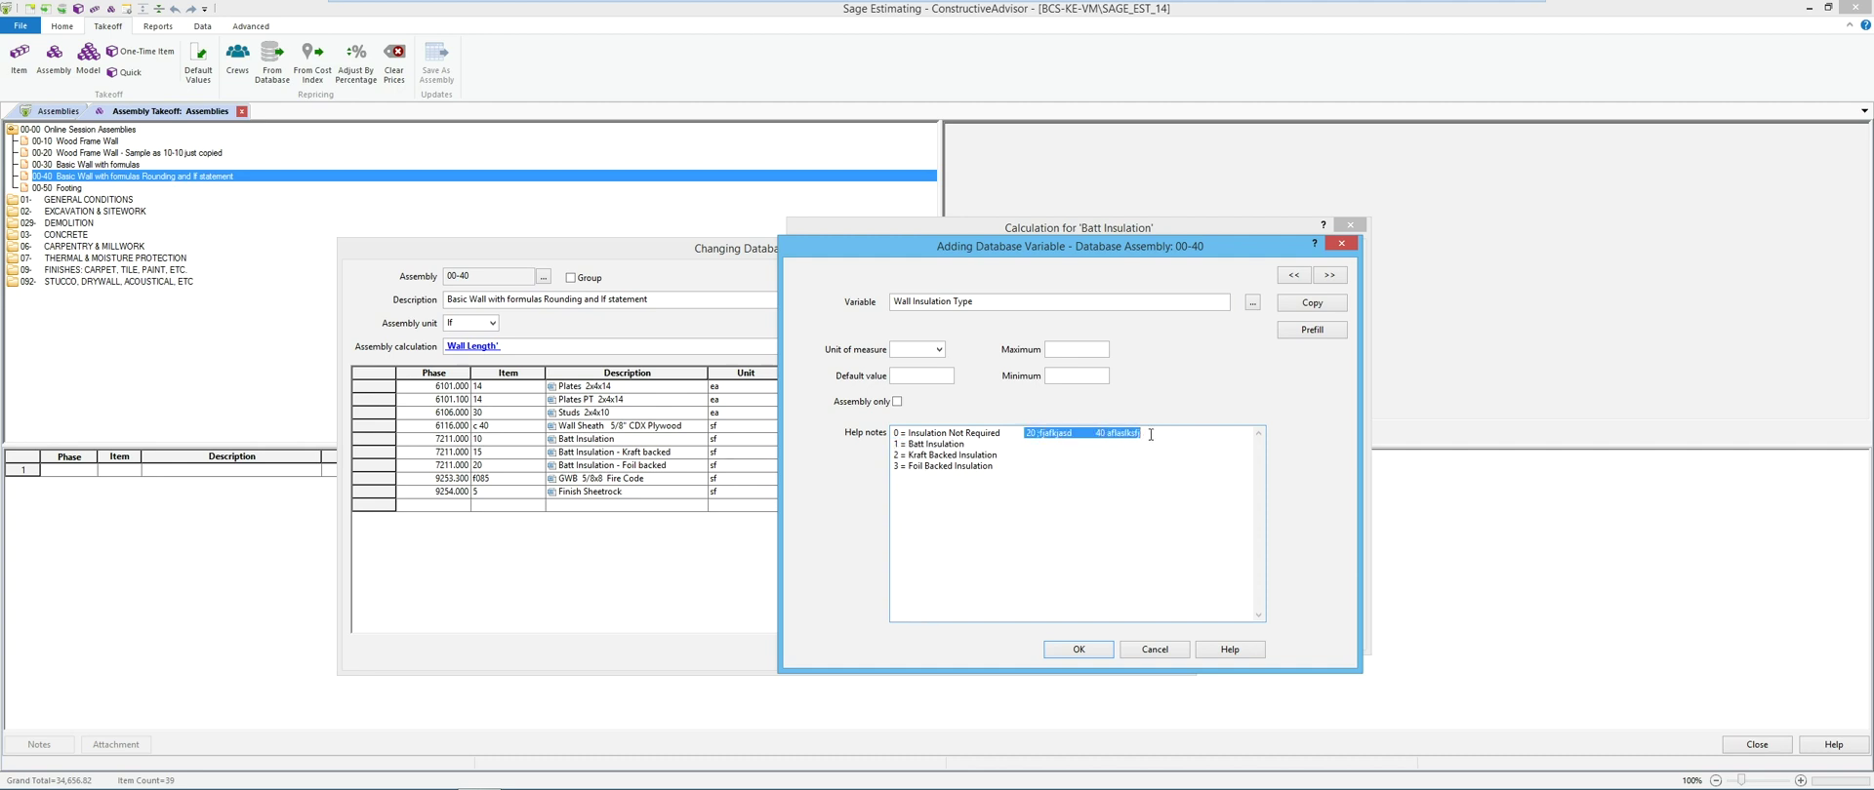
key("Delete")
Step: Give the variable a range of 0 to 3 with default 1, then save it
left_click(1066, 349)
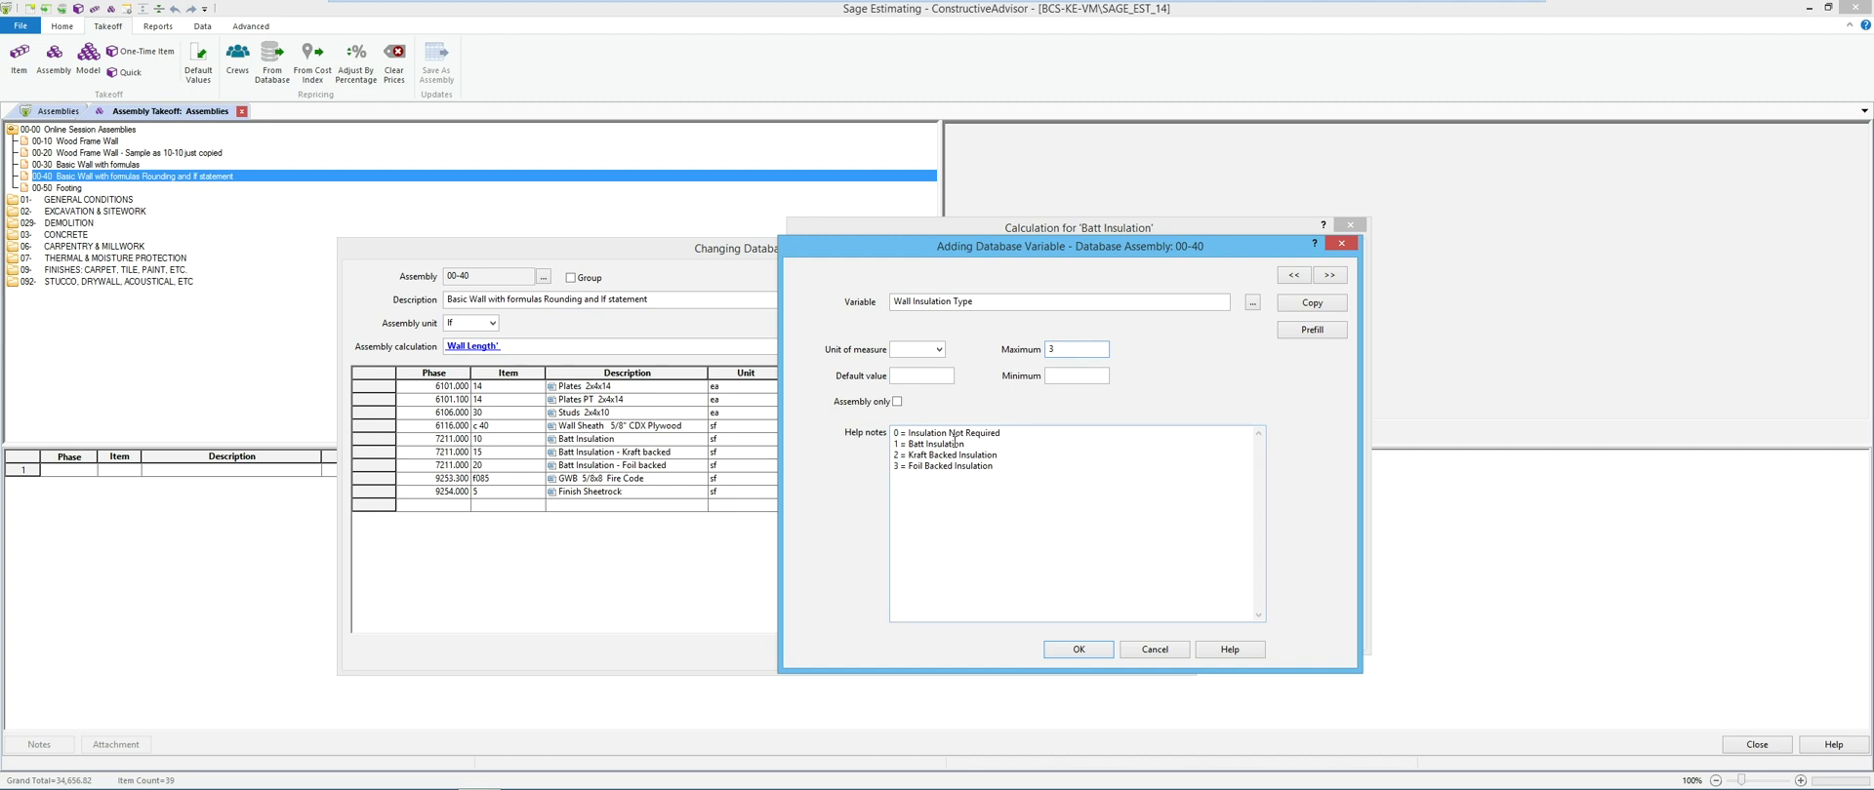
left_click(1055, 376)
type("0")
left_click(920, 378)
left_click(1068, 653)
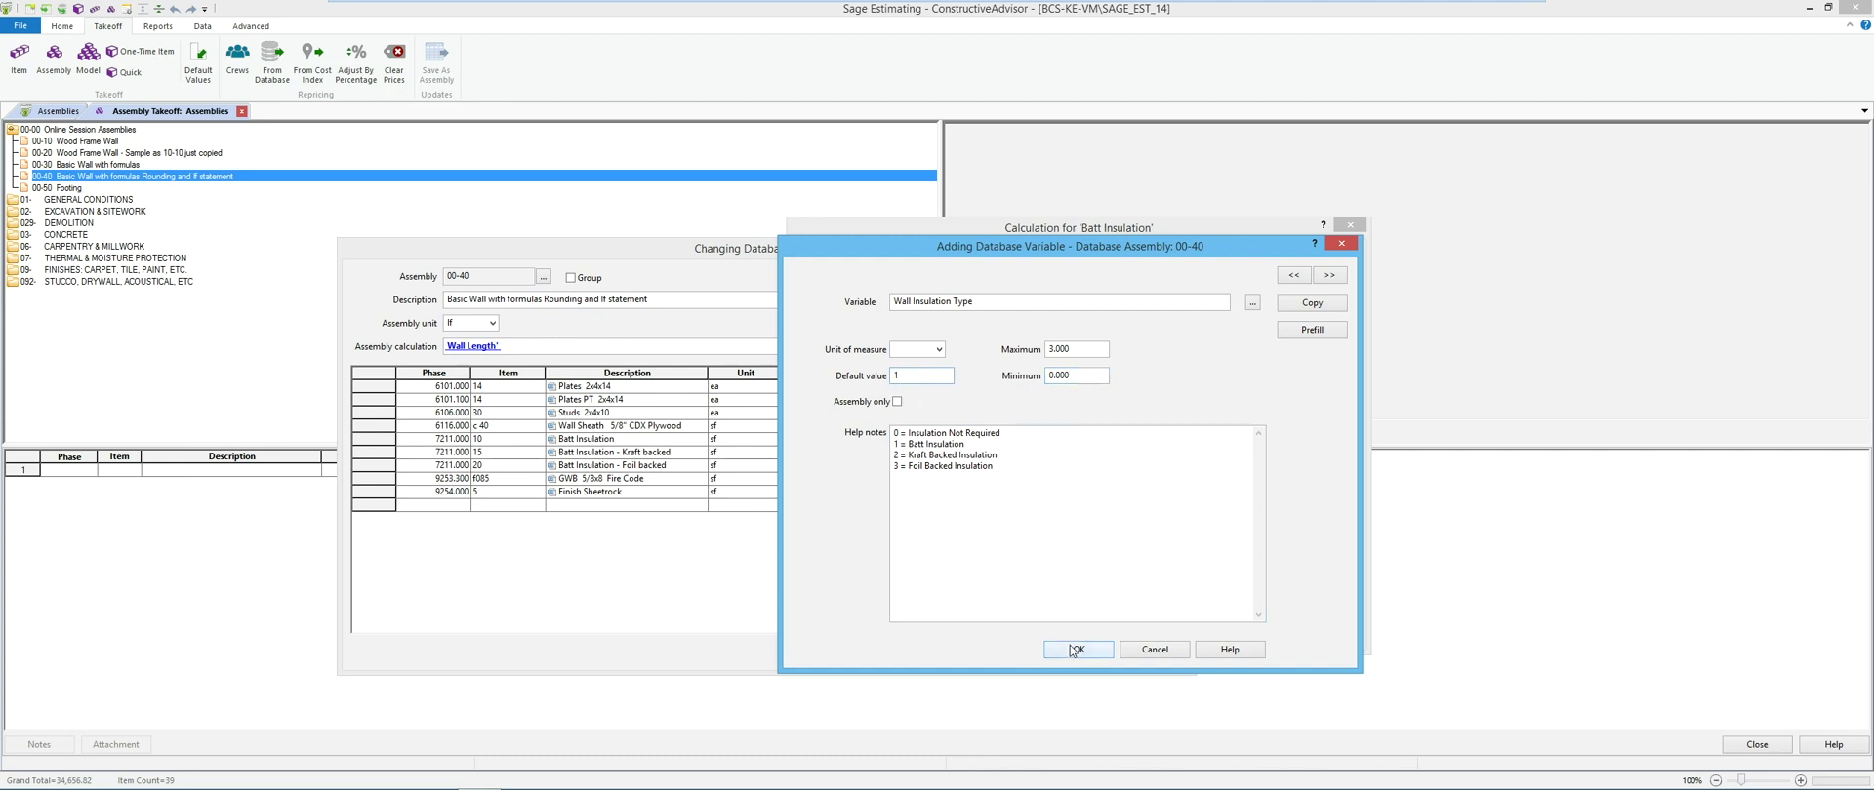
left_click(1149, 649)
Step: Complete the formula as IF ( 'Wall Insulation Type' =1, 'Wall Length' *10,0 ), copy and accept it
type("=")
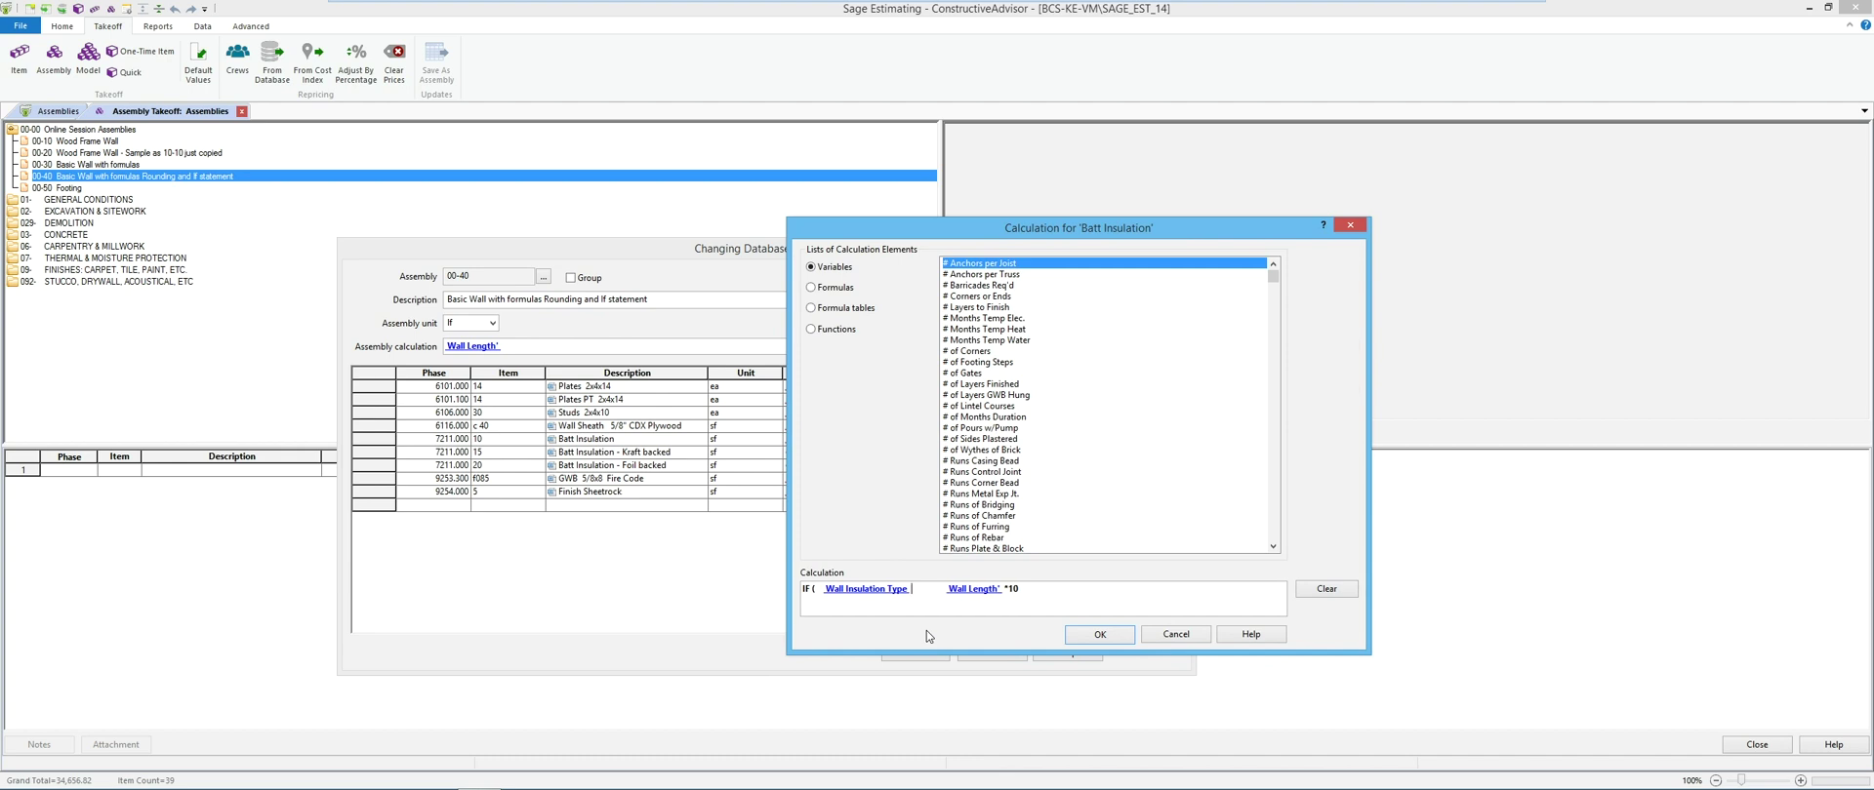
type(" 1 ,")
left_click(1049, 589)
type(", 0 )")
left_click_drag(1051, 589, 781, 592)
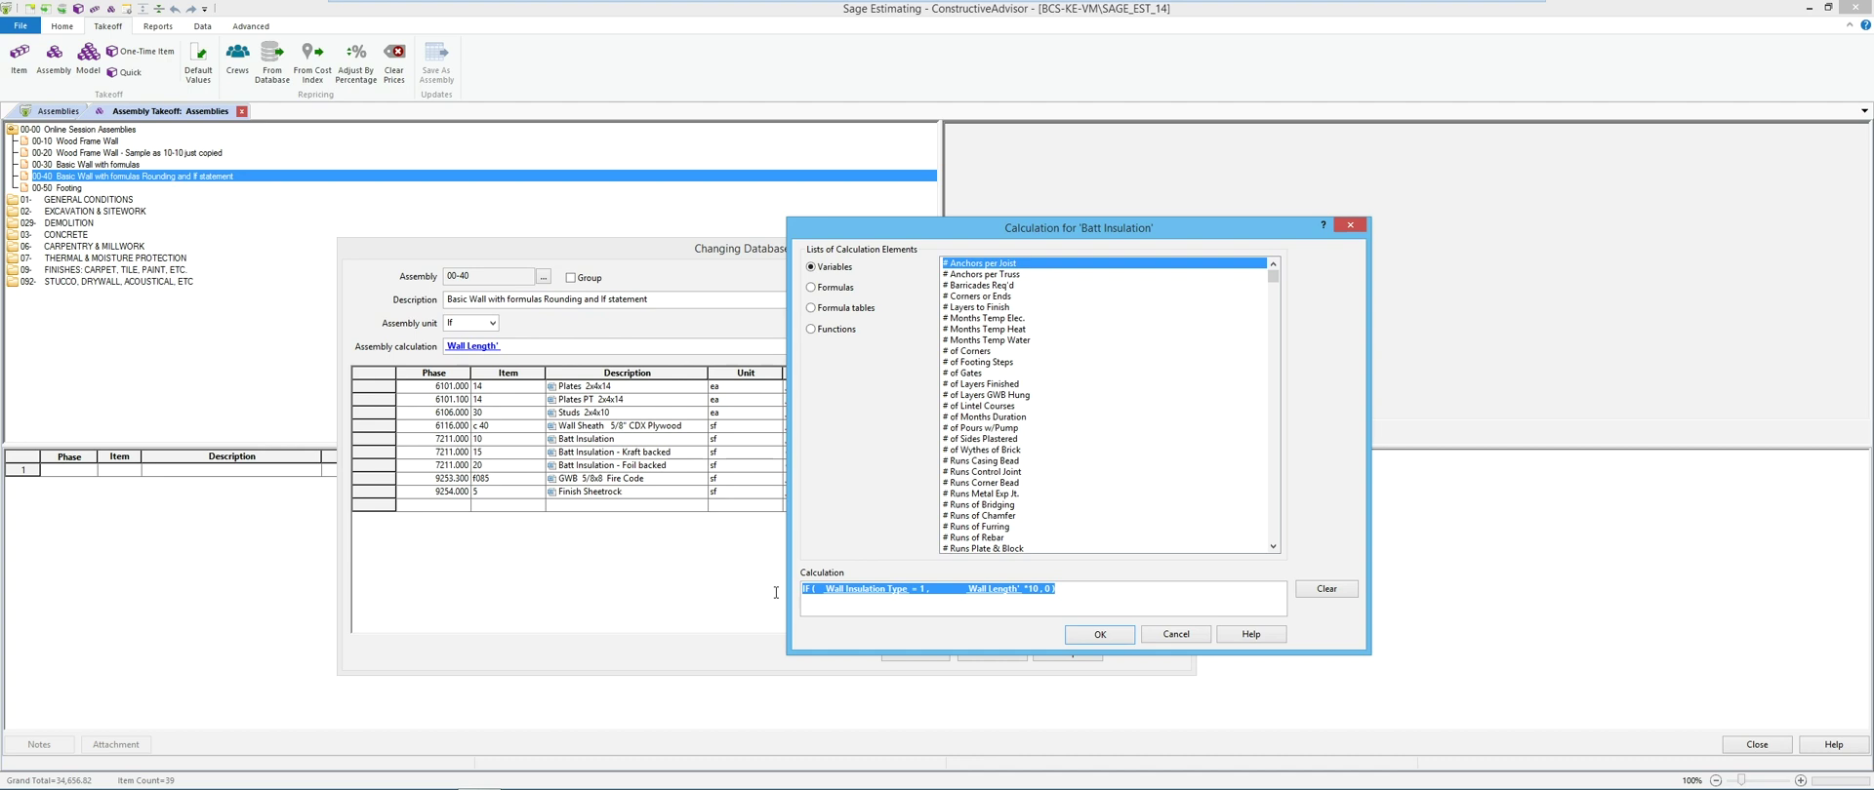
left_click(1085, 636)
Step: Paste the IF formula as a custom calculation on the kraft-backed insulation row, testing type 2
right_click(852, 453)
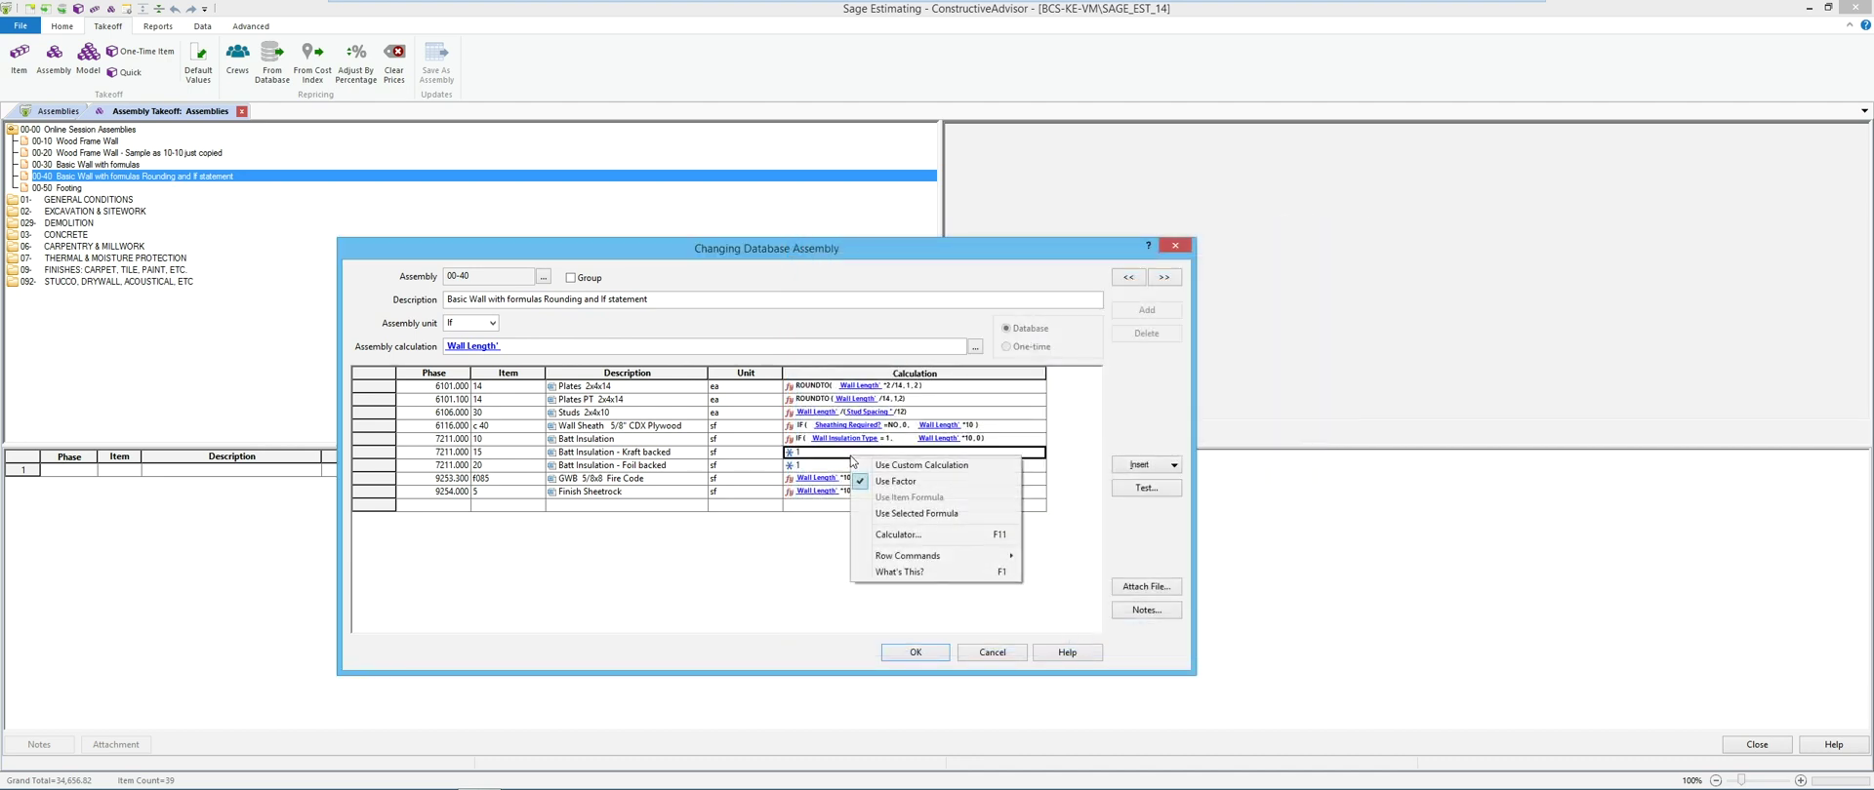
left_click(922, 466)
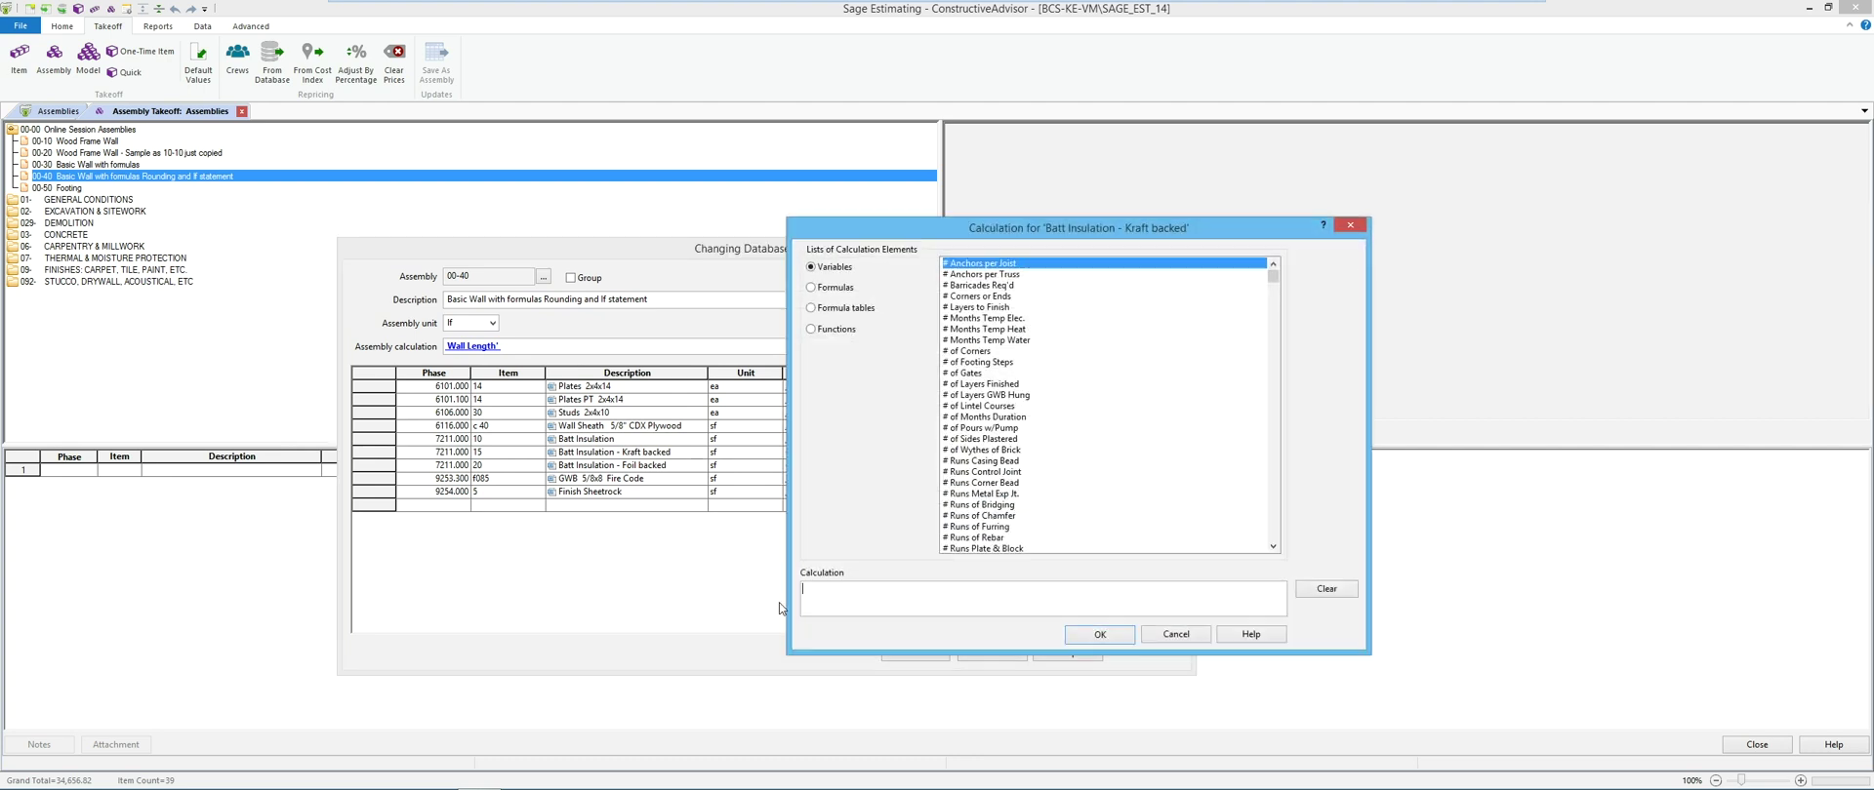
type("IF ( Wall Insulation Type = 1, Wall Length' *10 , 0 )")
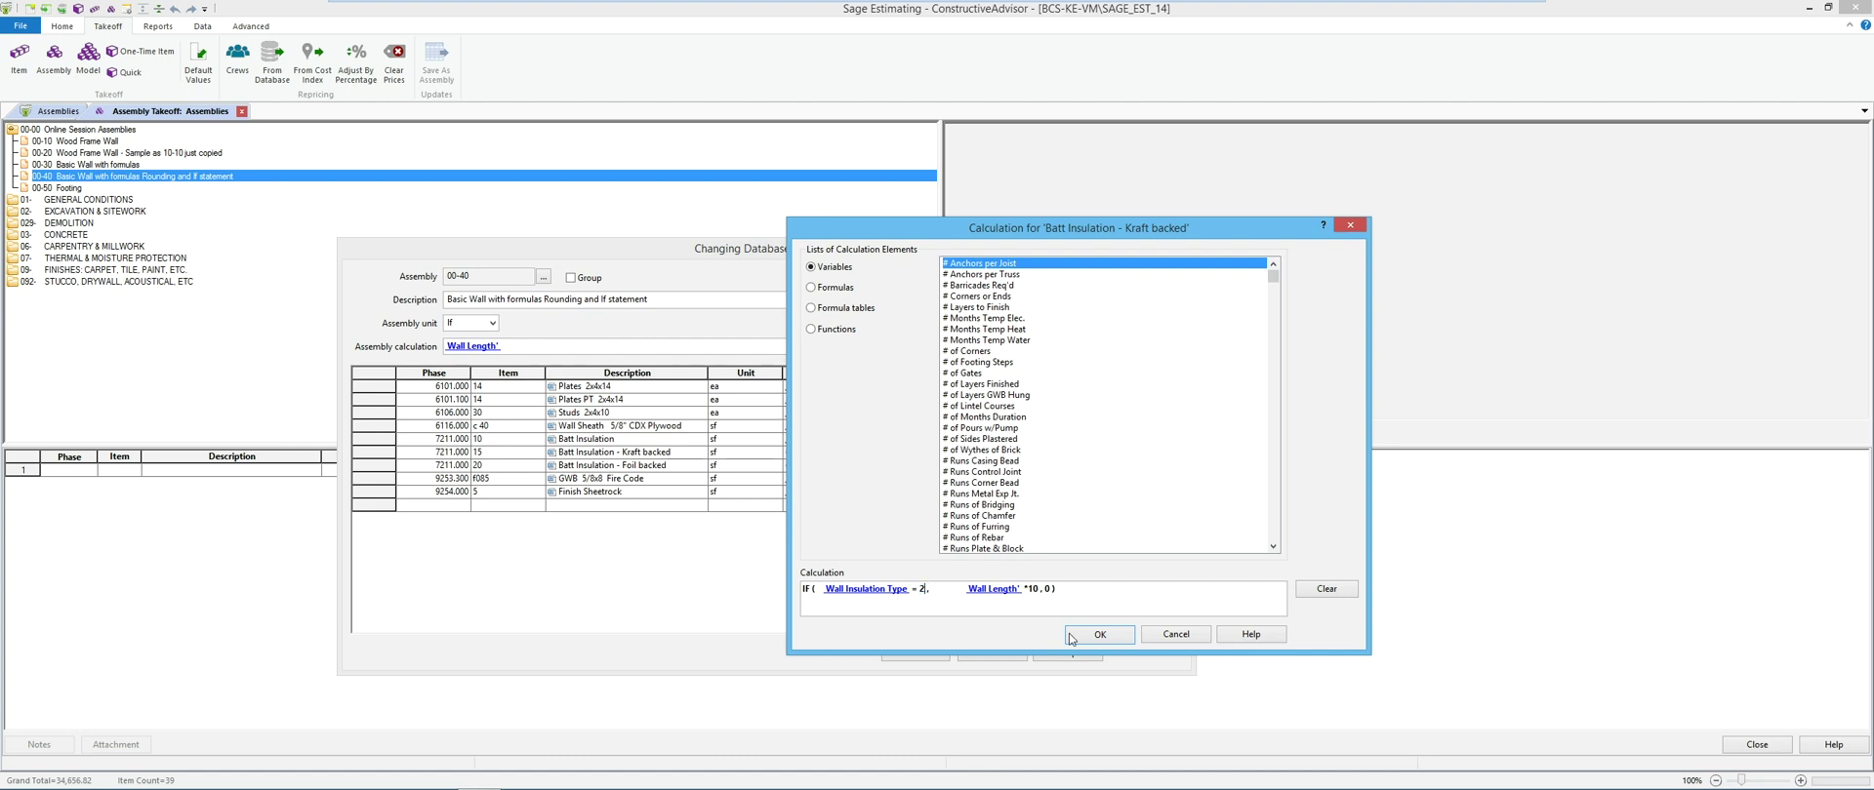
left_click(1116, 638)
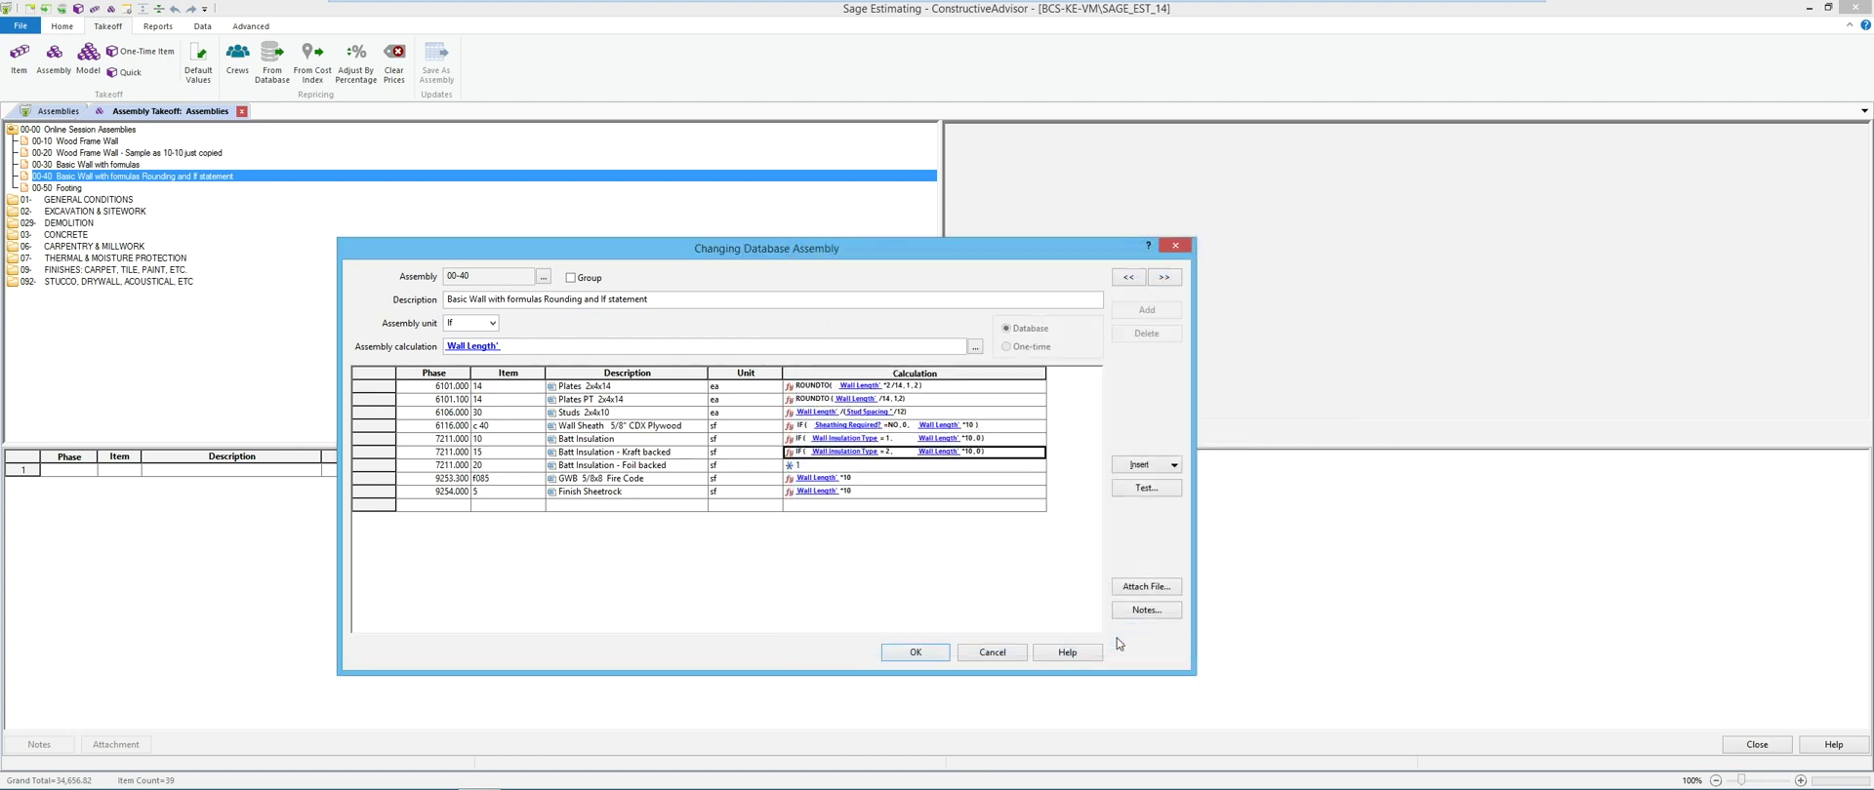
Step: Give the foil-backed row the same IF formula testing type 3, then close assembly 00-40
right_click(875, 467)
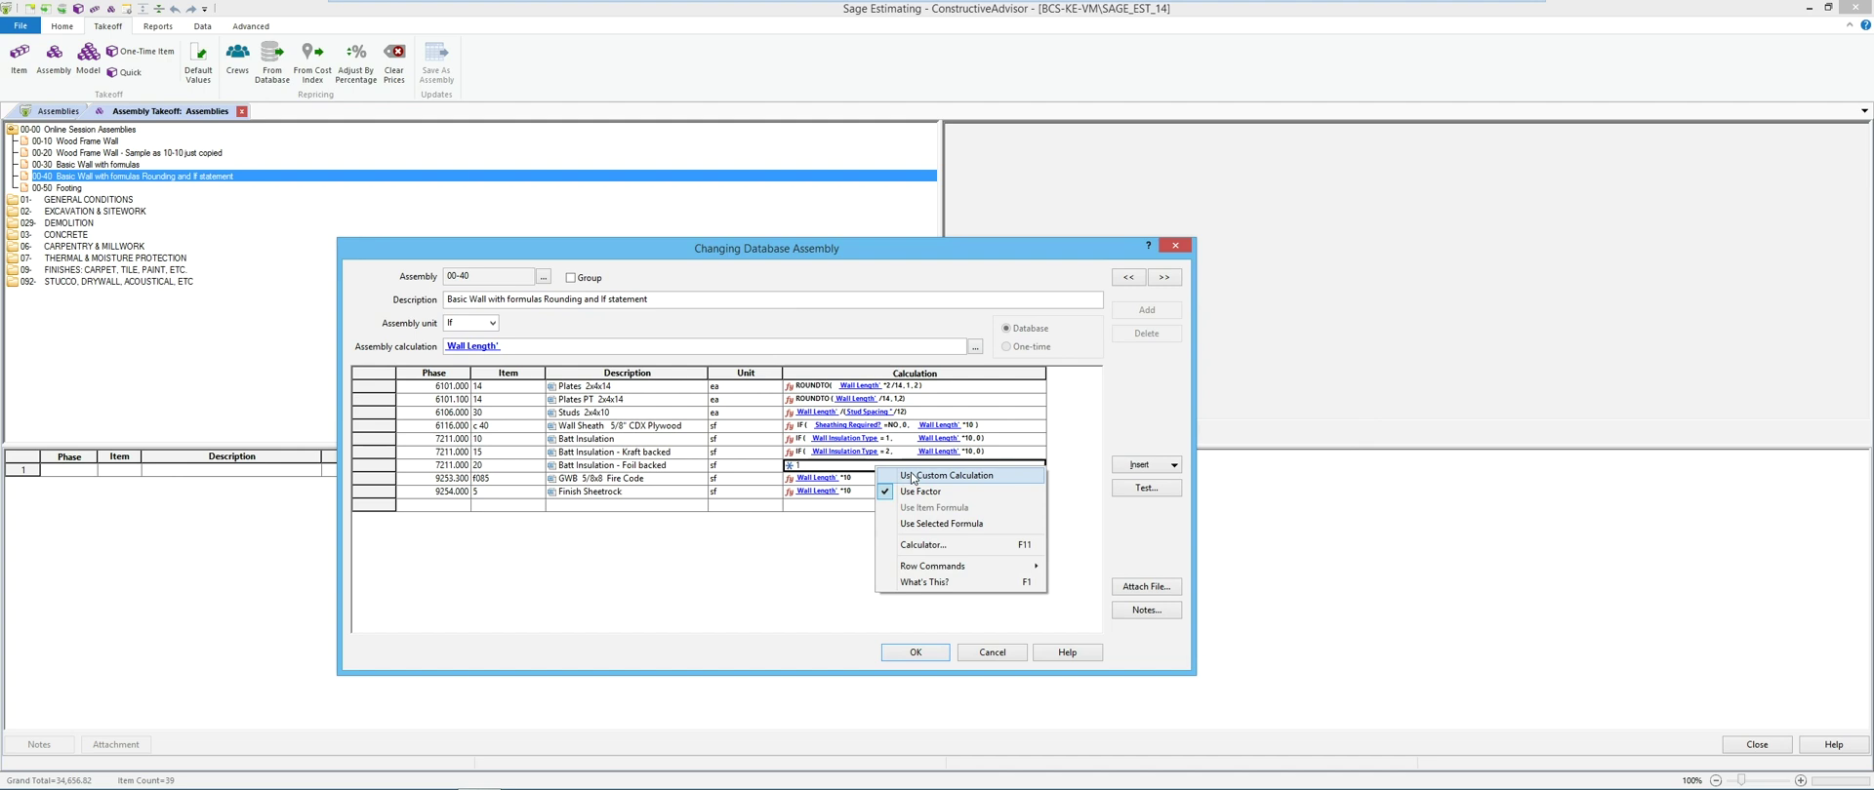
left_click(913, 476)
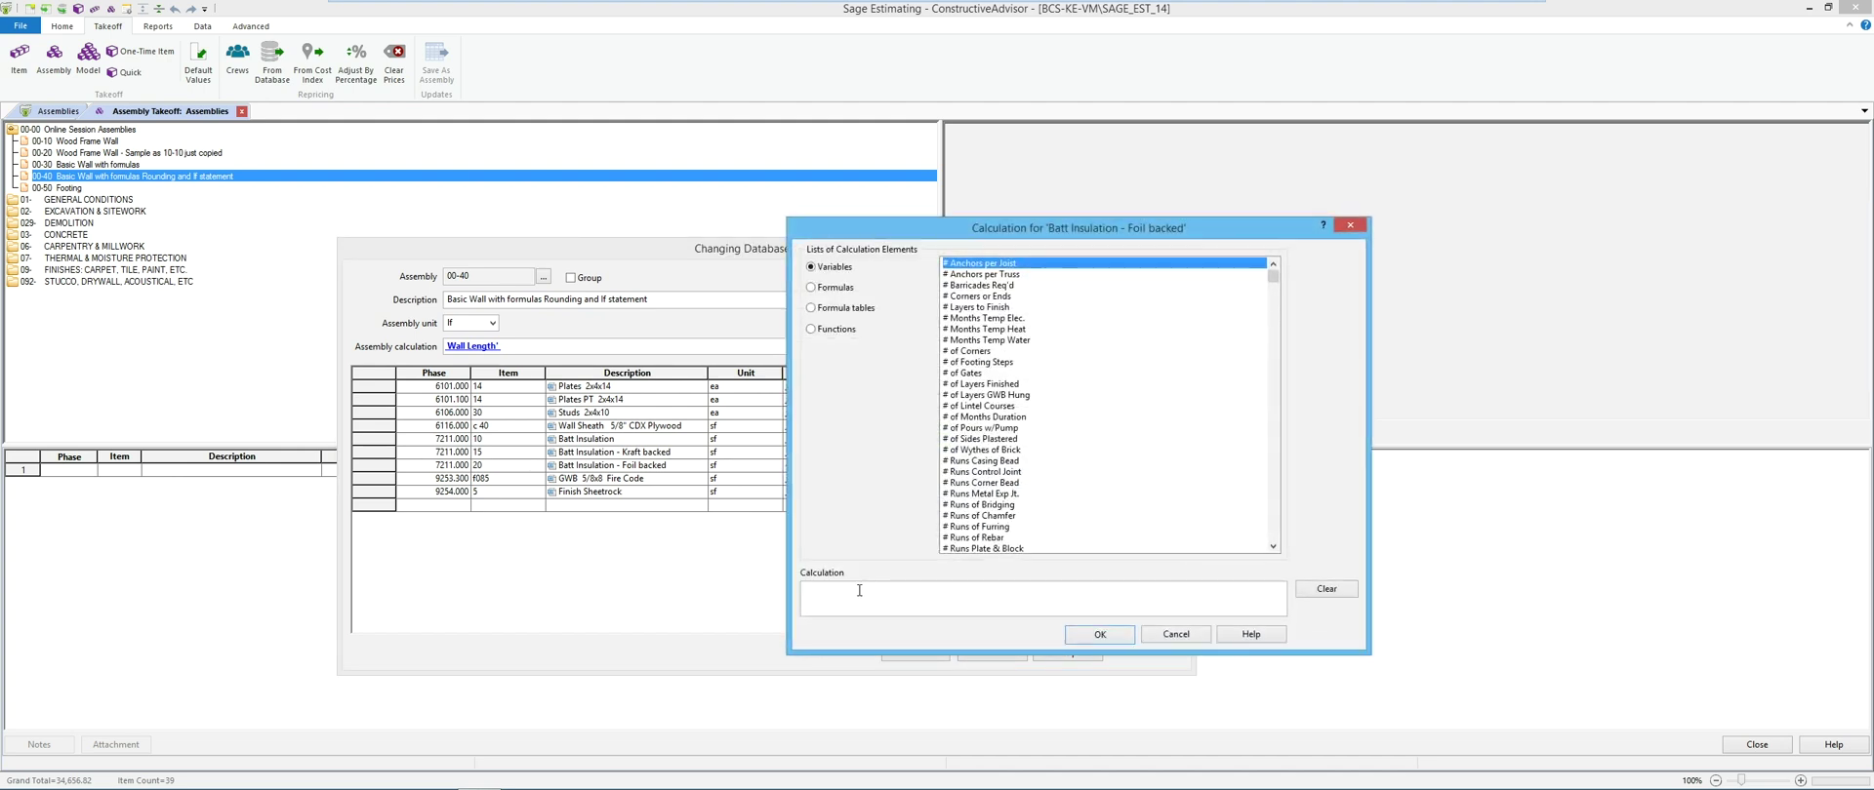
type("IF ( Wall Insulation Type = 1 , Wall Length' *10 , 0 )")
left_click(922, 588)
left_click(1093, 634)
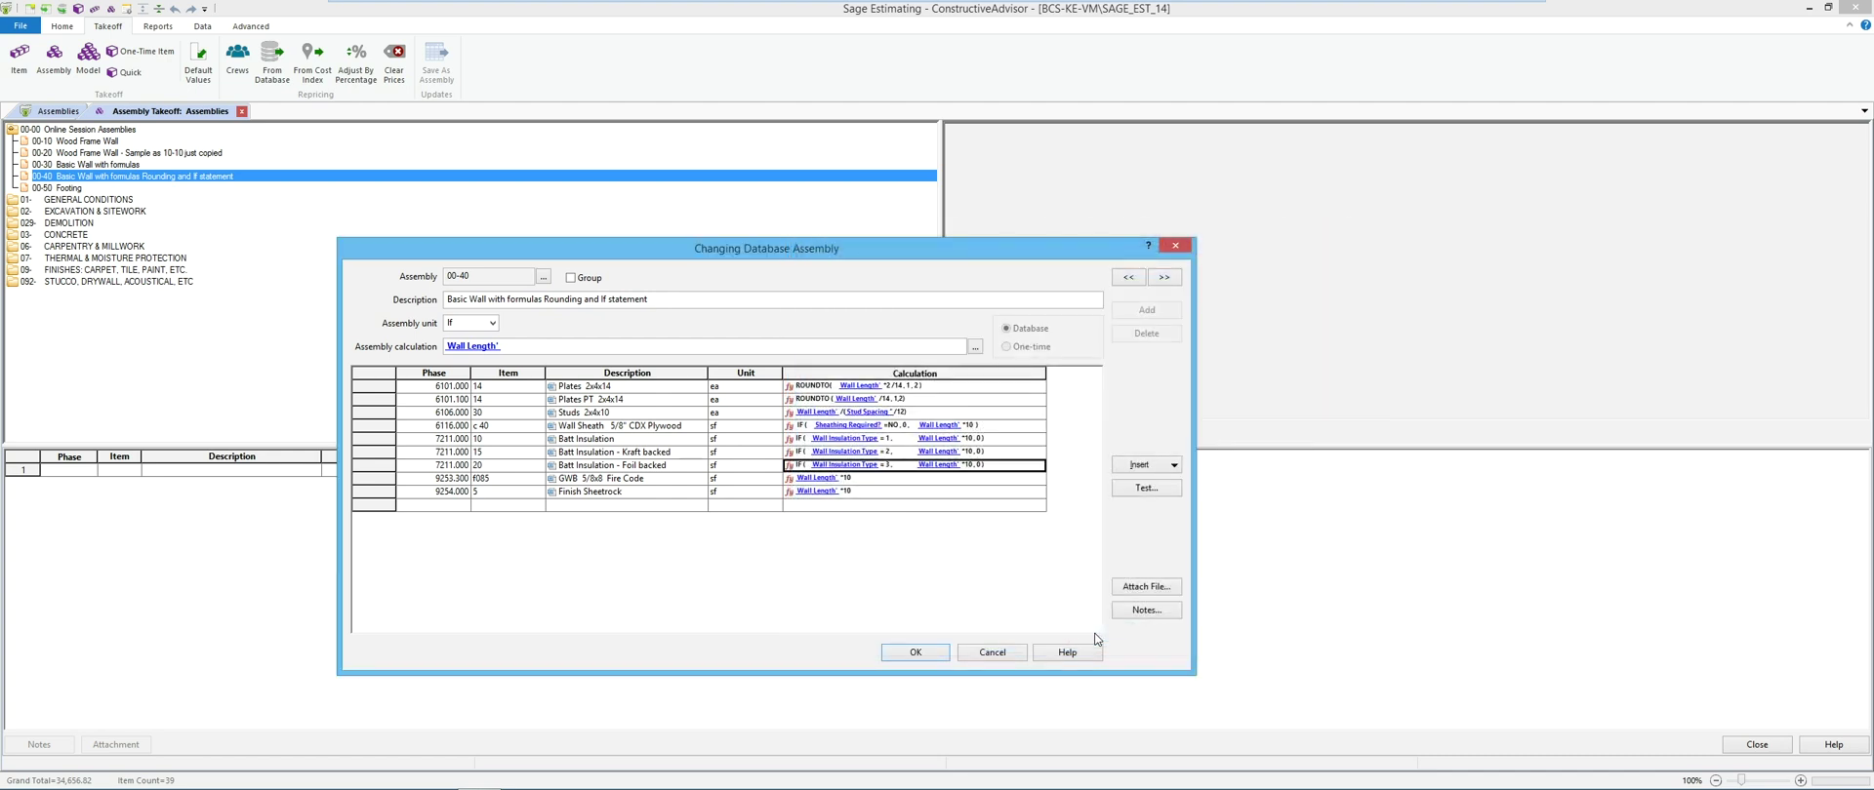
left_click(992, 653)
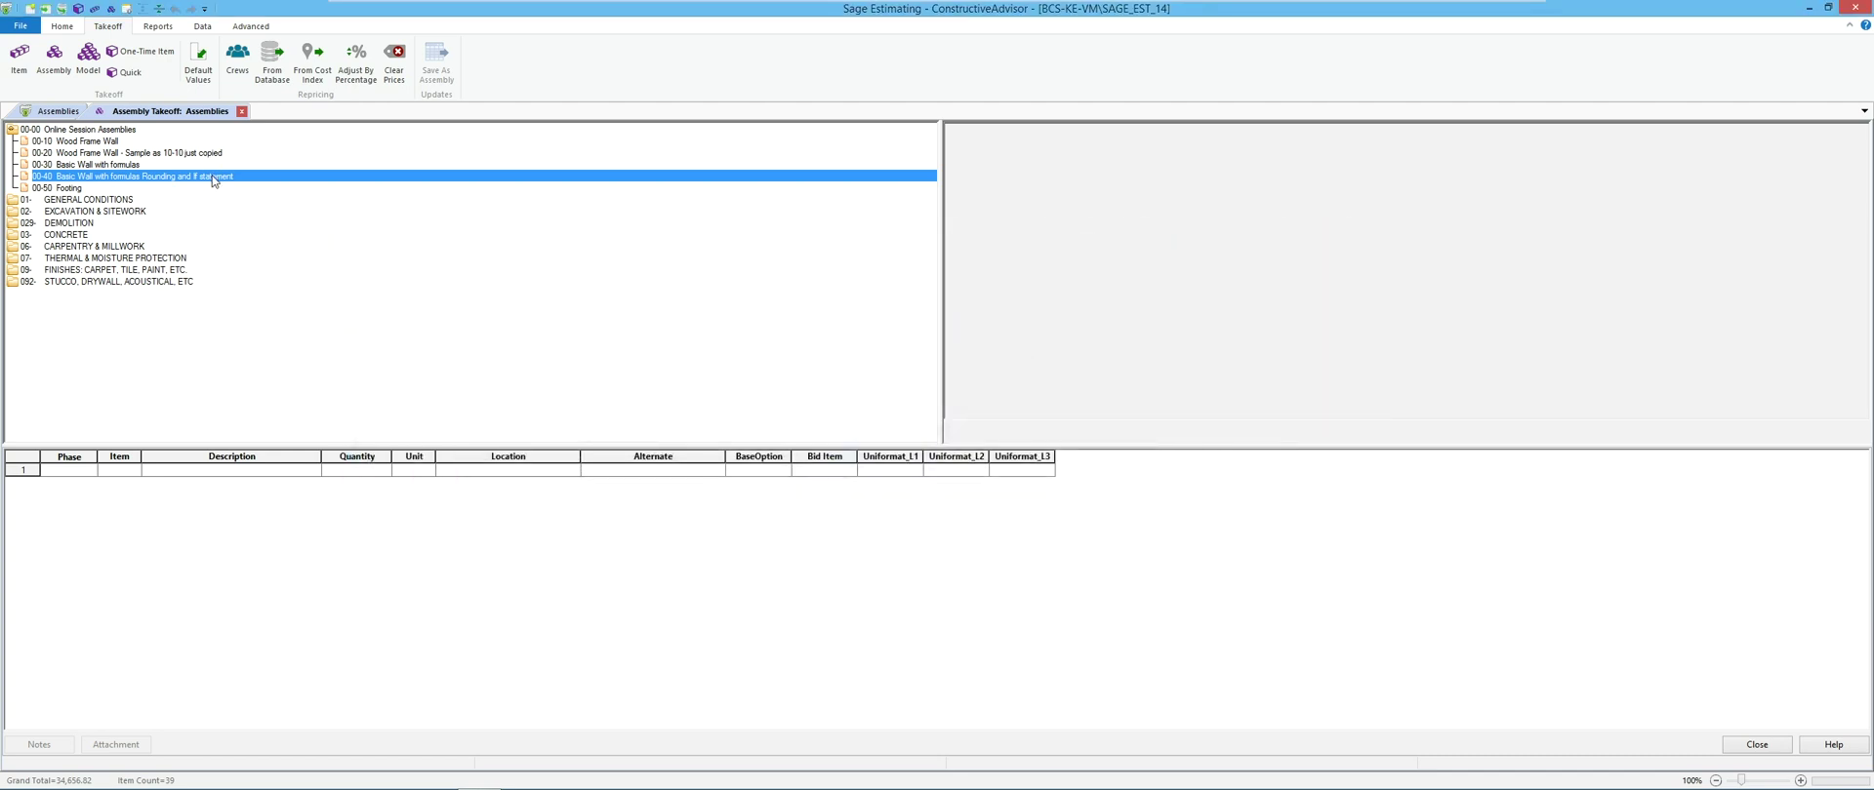
Step: Start a takeoff of assembly 00-40, stepping through the variables to Wall Insulation Type
double_click(214, 179)
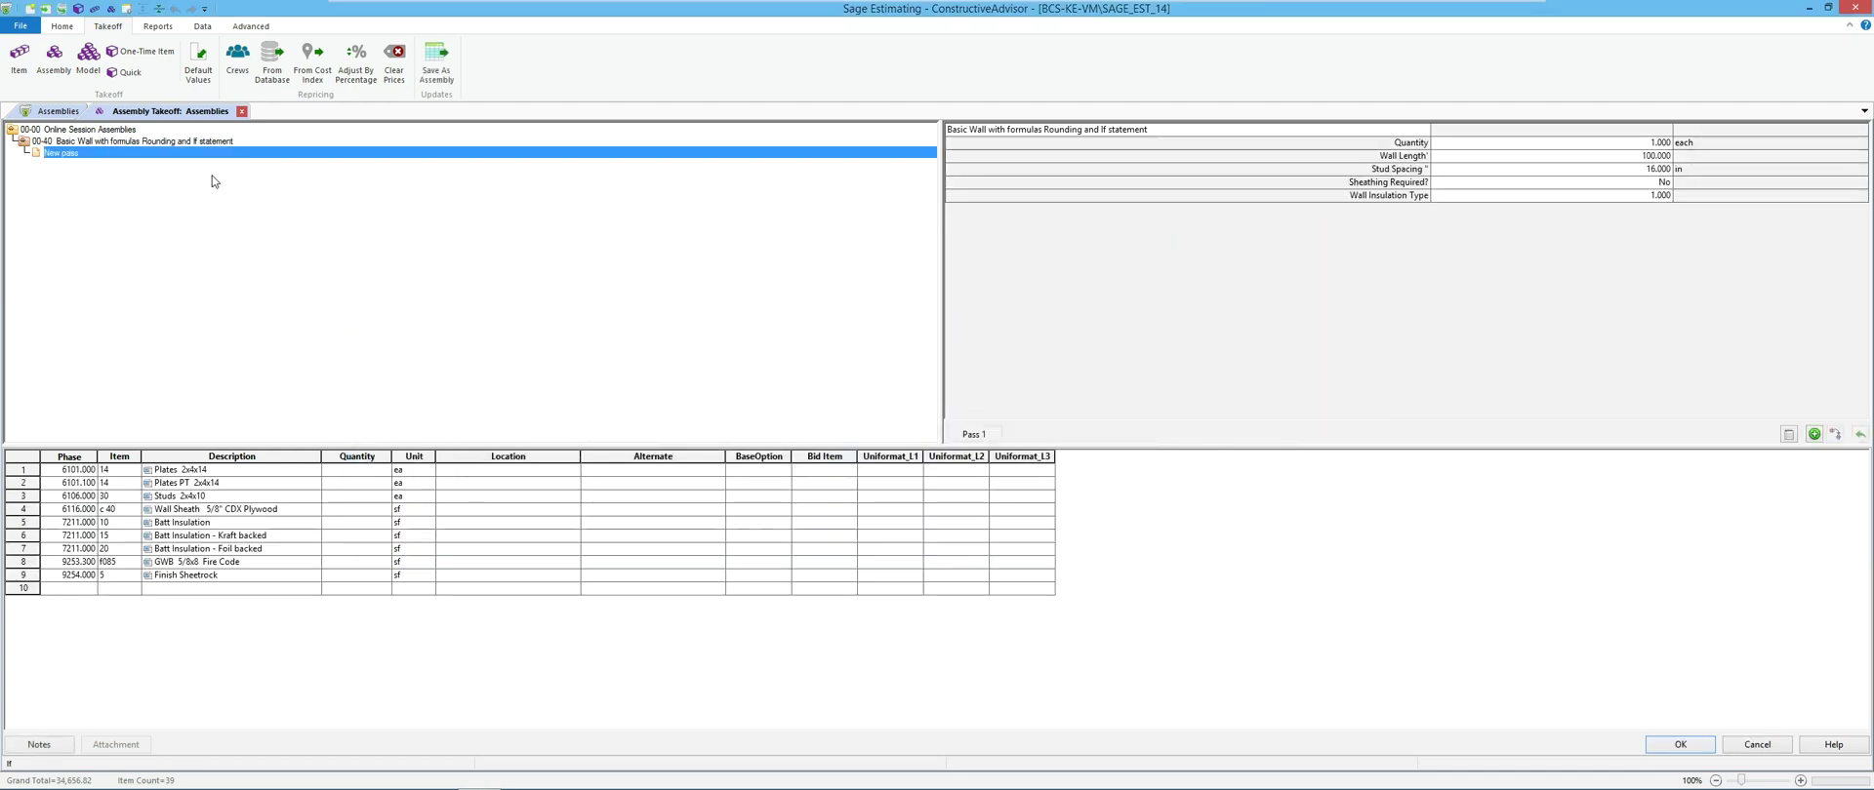
left_click(1469, 156)
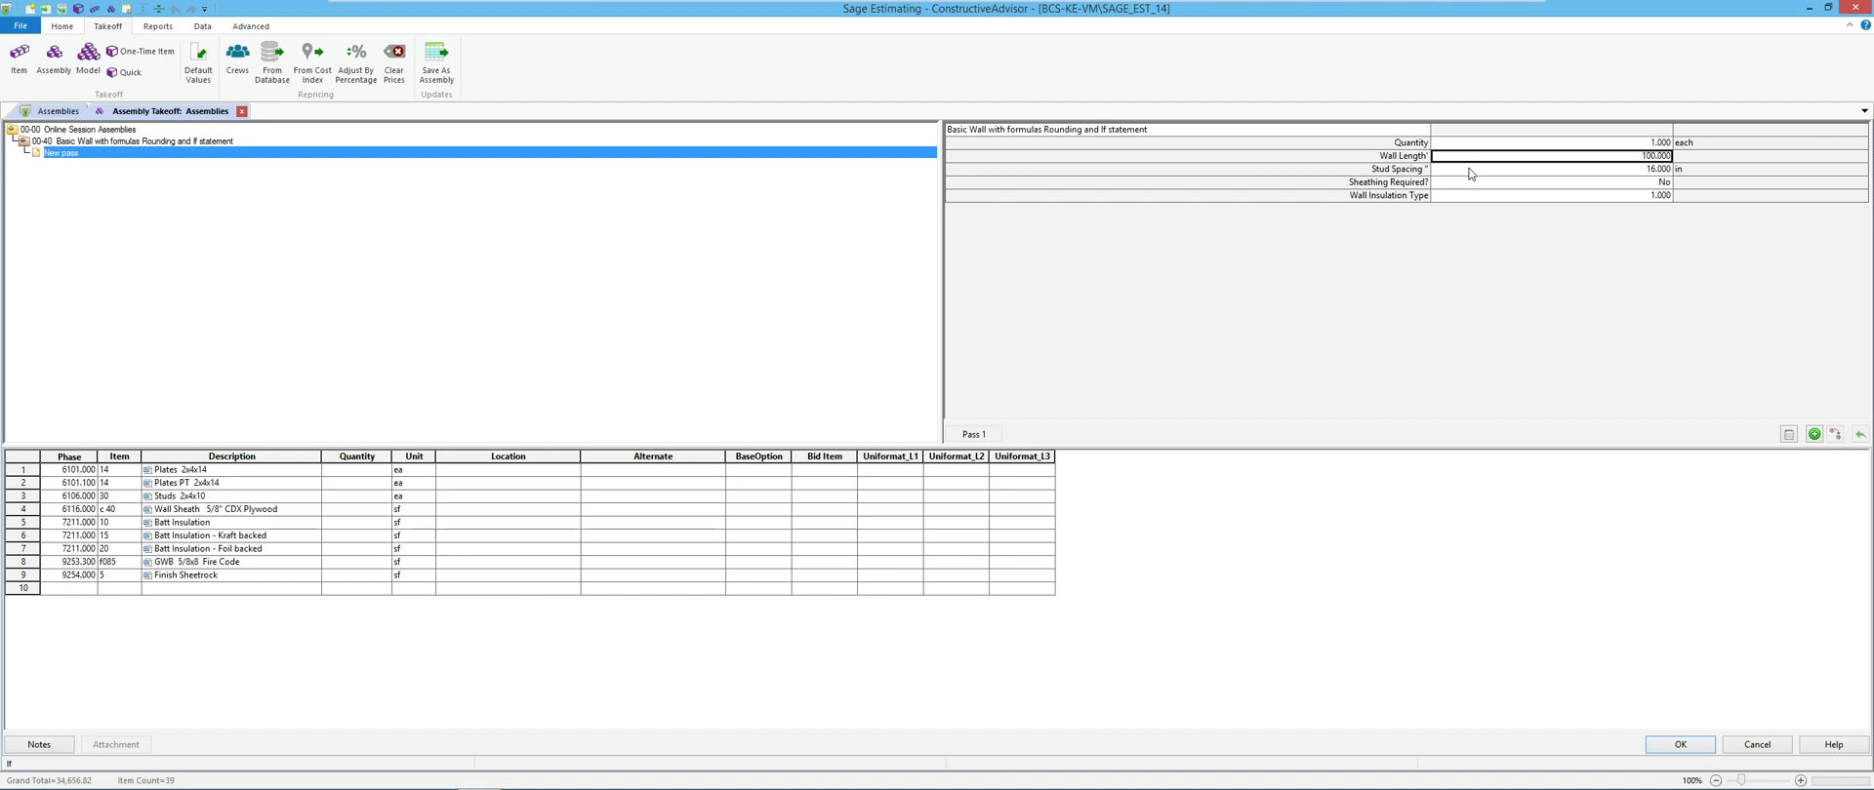
left_click(1471, 172)
key("Return")
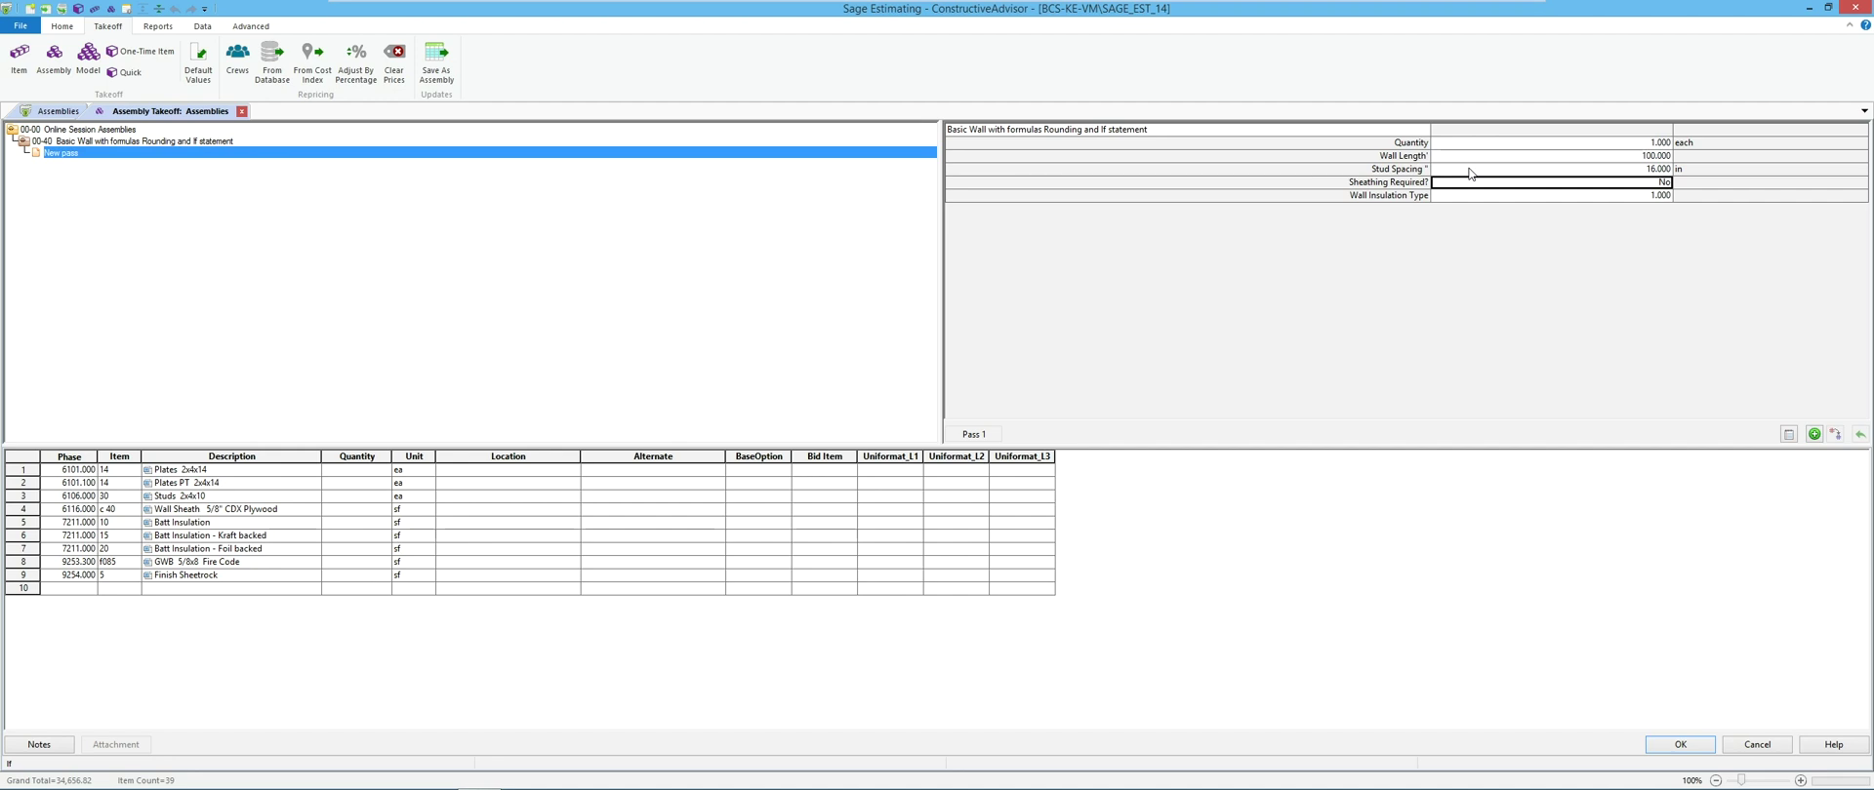
key("Return")
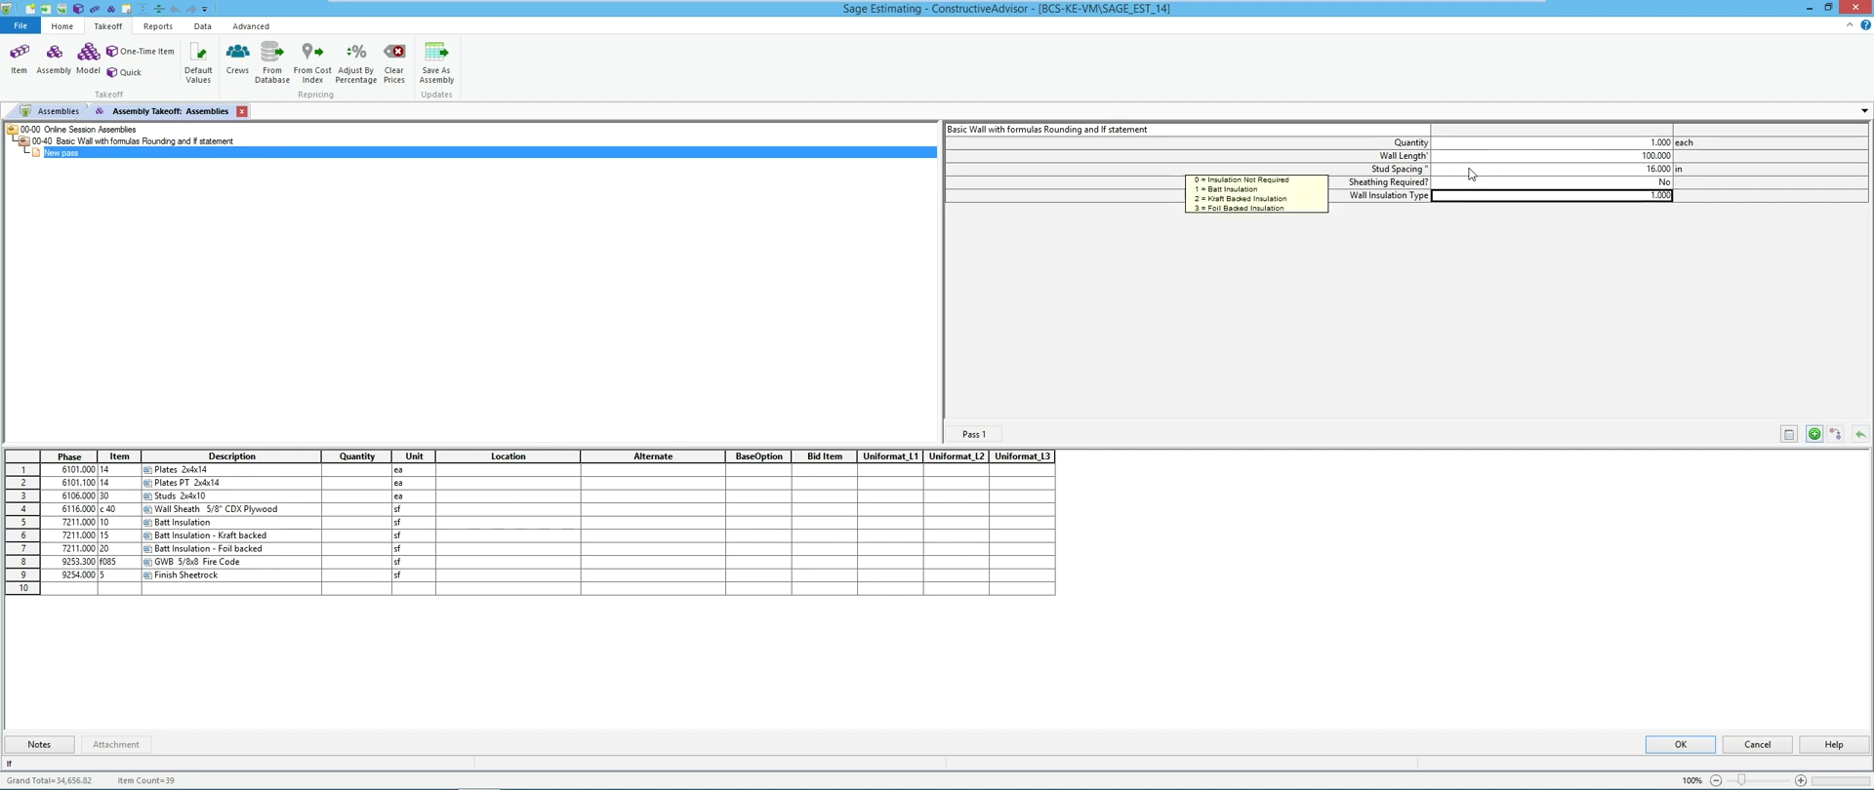
key("Return")
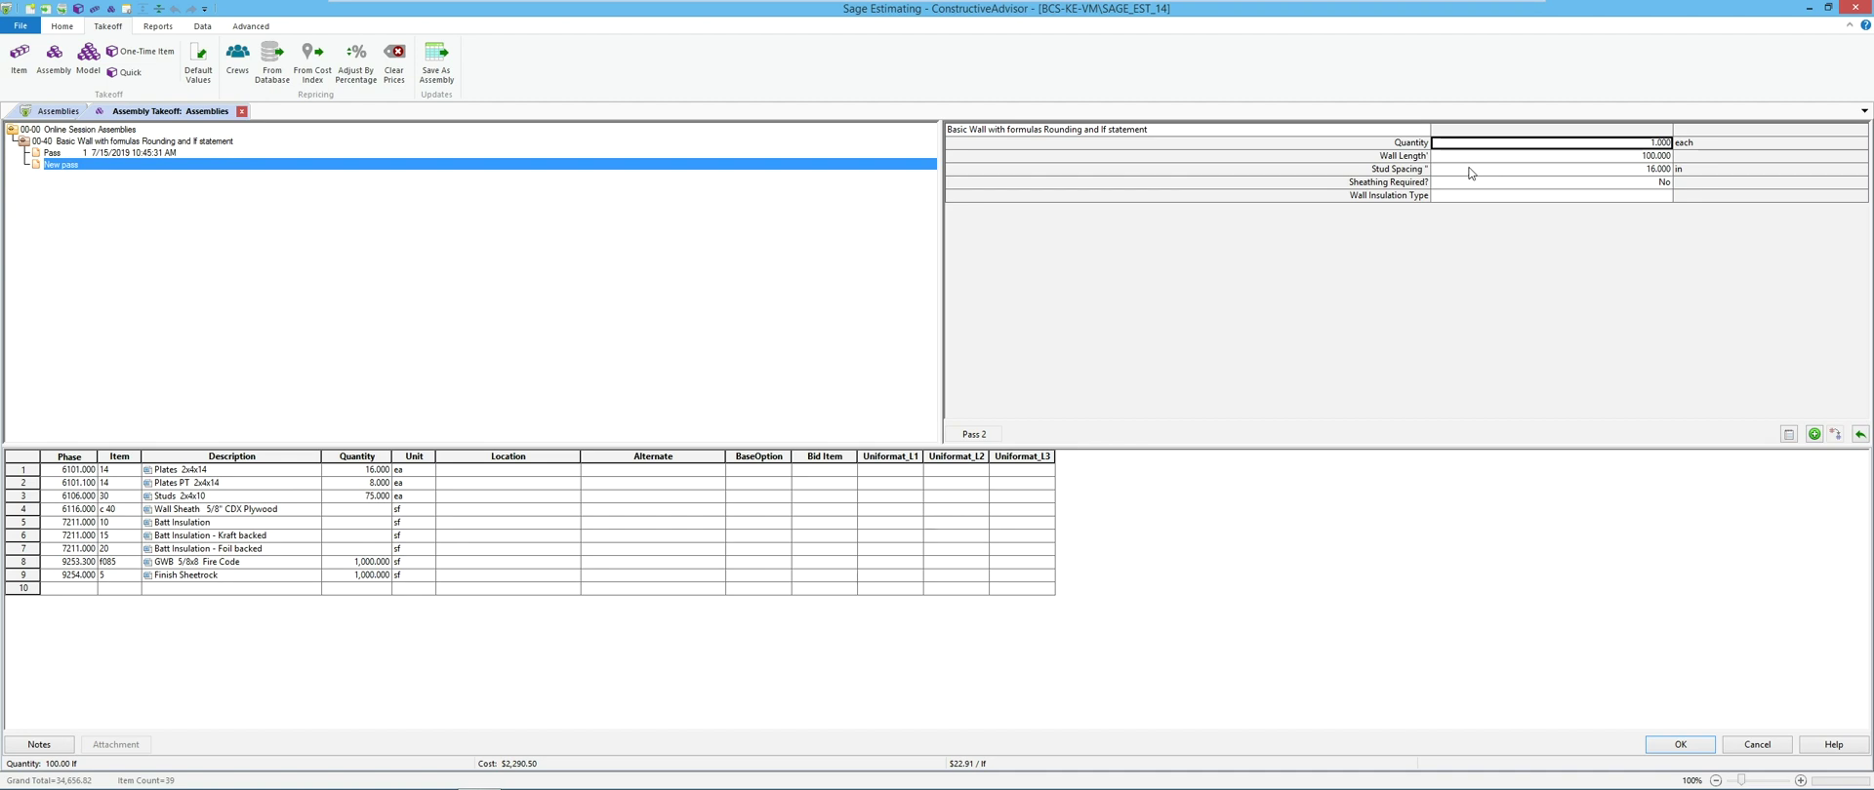
left_click_drag(353, 524, 353, 550)
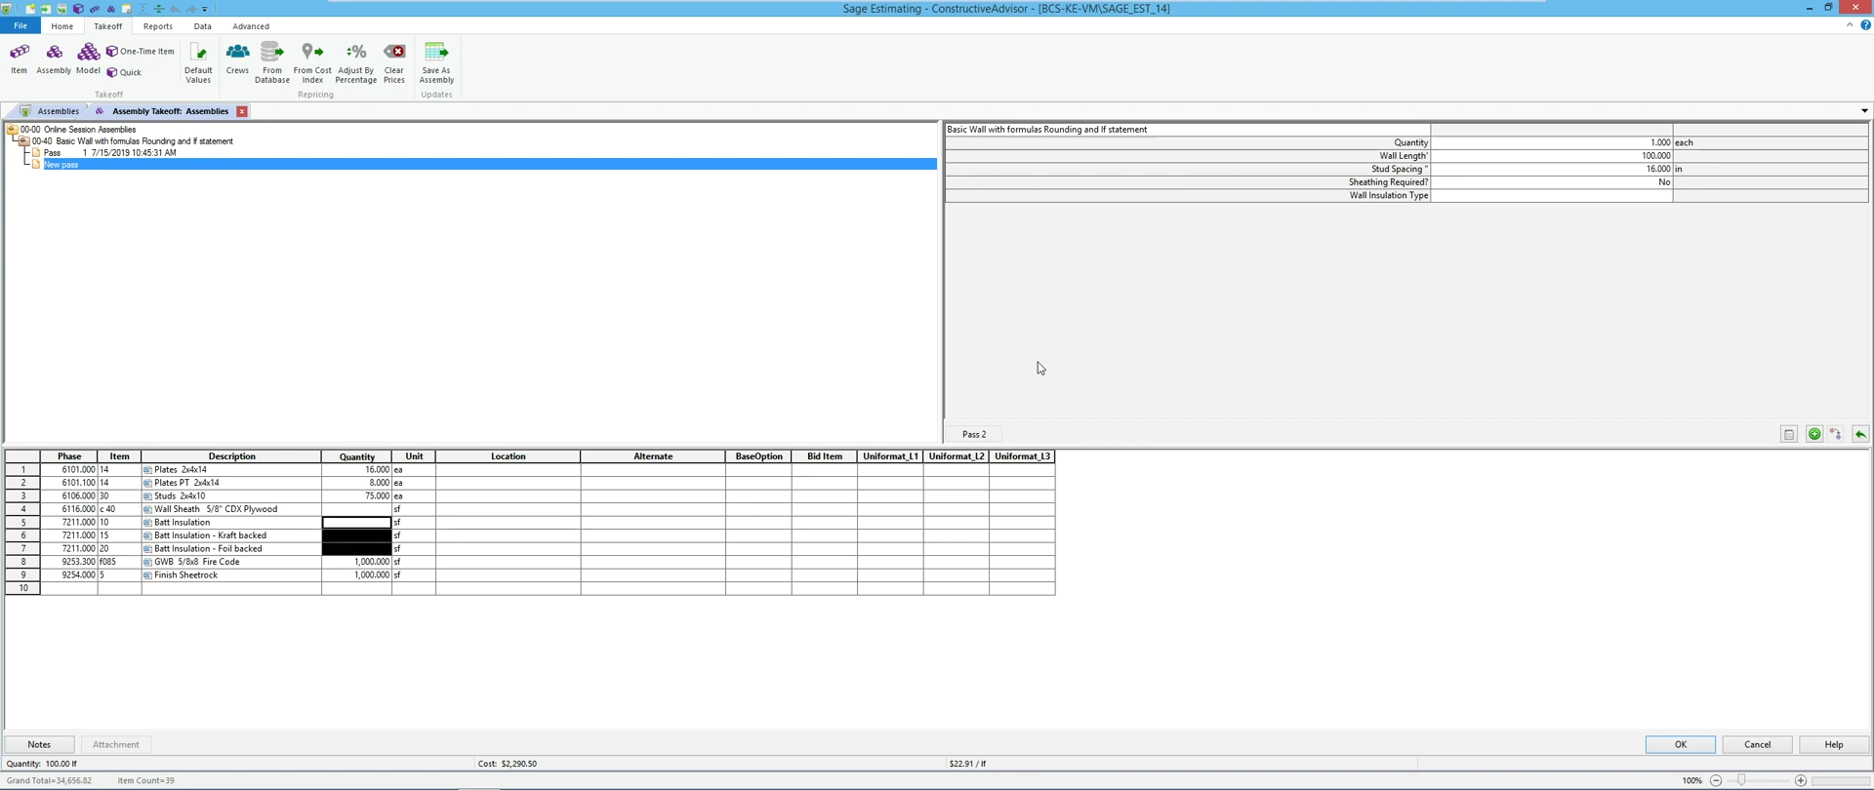
Step: Undo the last pass, rerun with Wall Insulation Type 2, and confirm only kraft-backed gets 1,000 sf
left_click(1862, 440)
left_click(1649, 199)
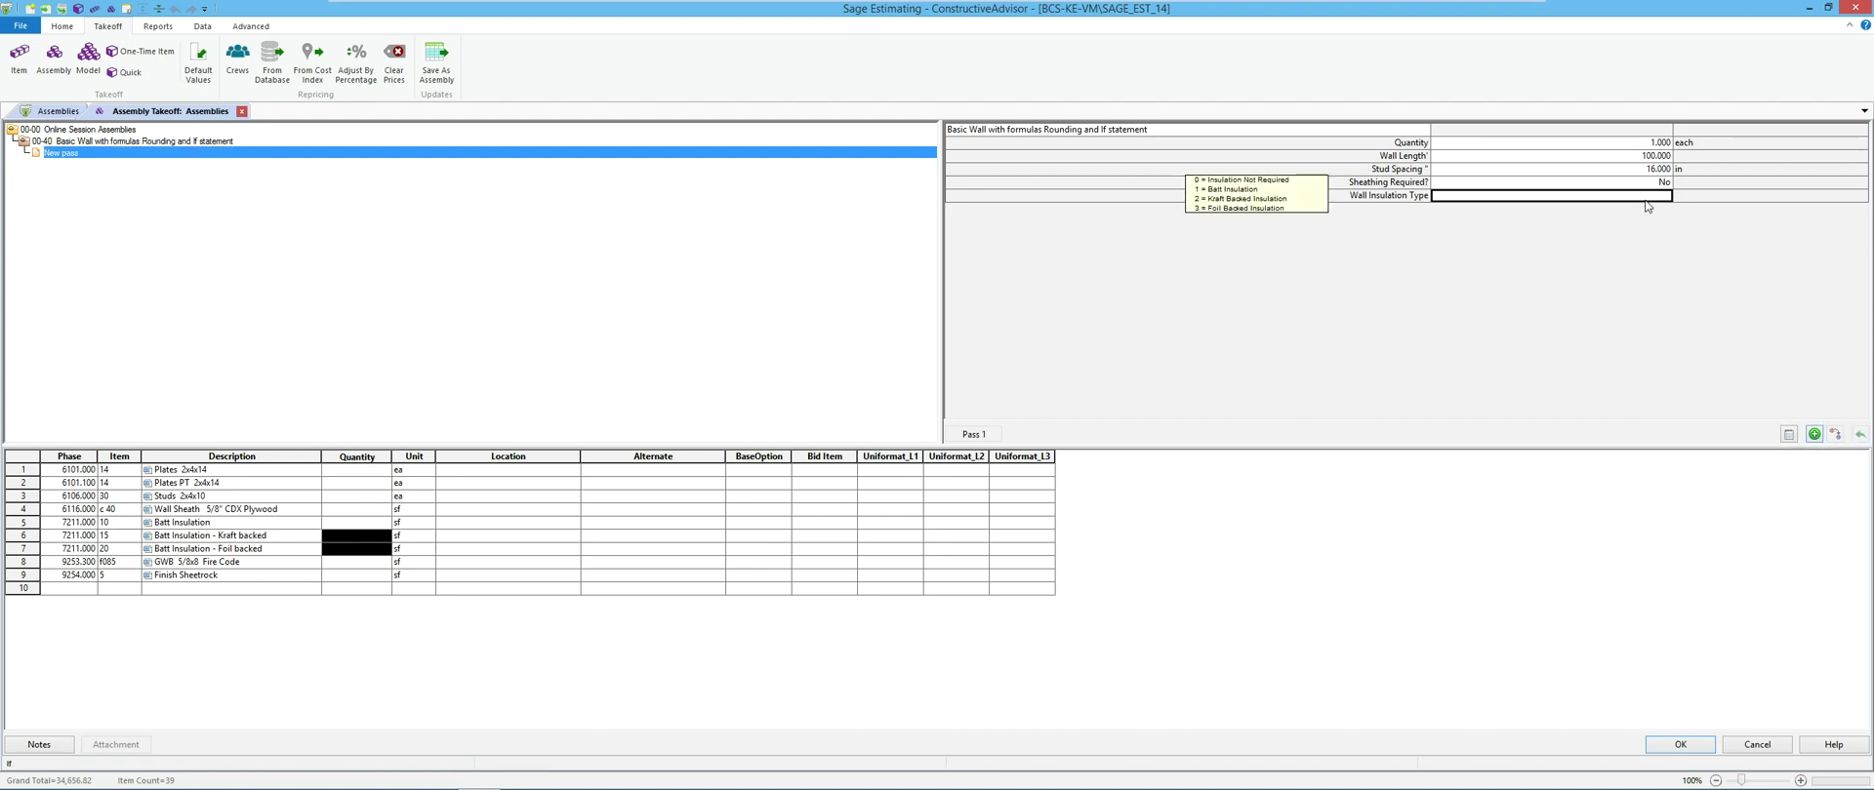
type("2")
key("Return")
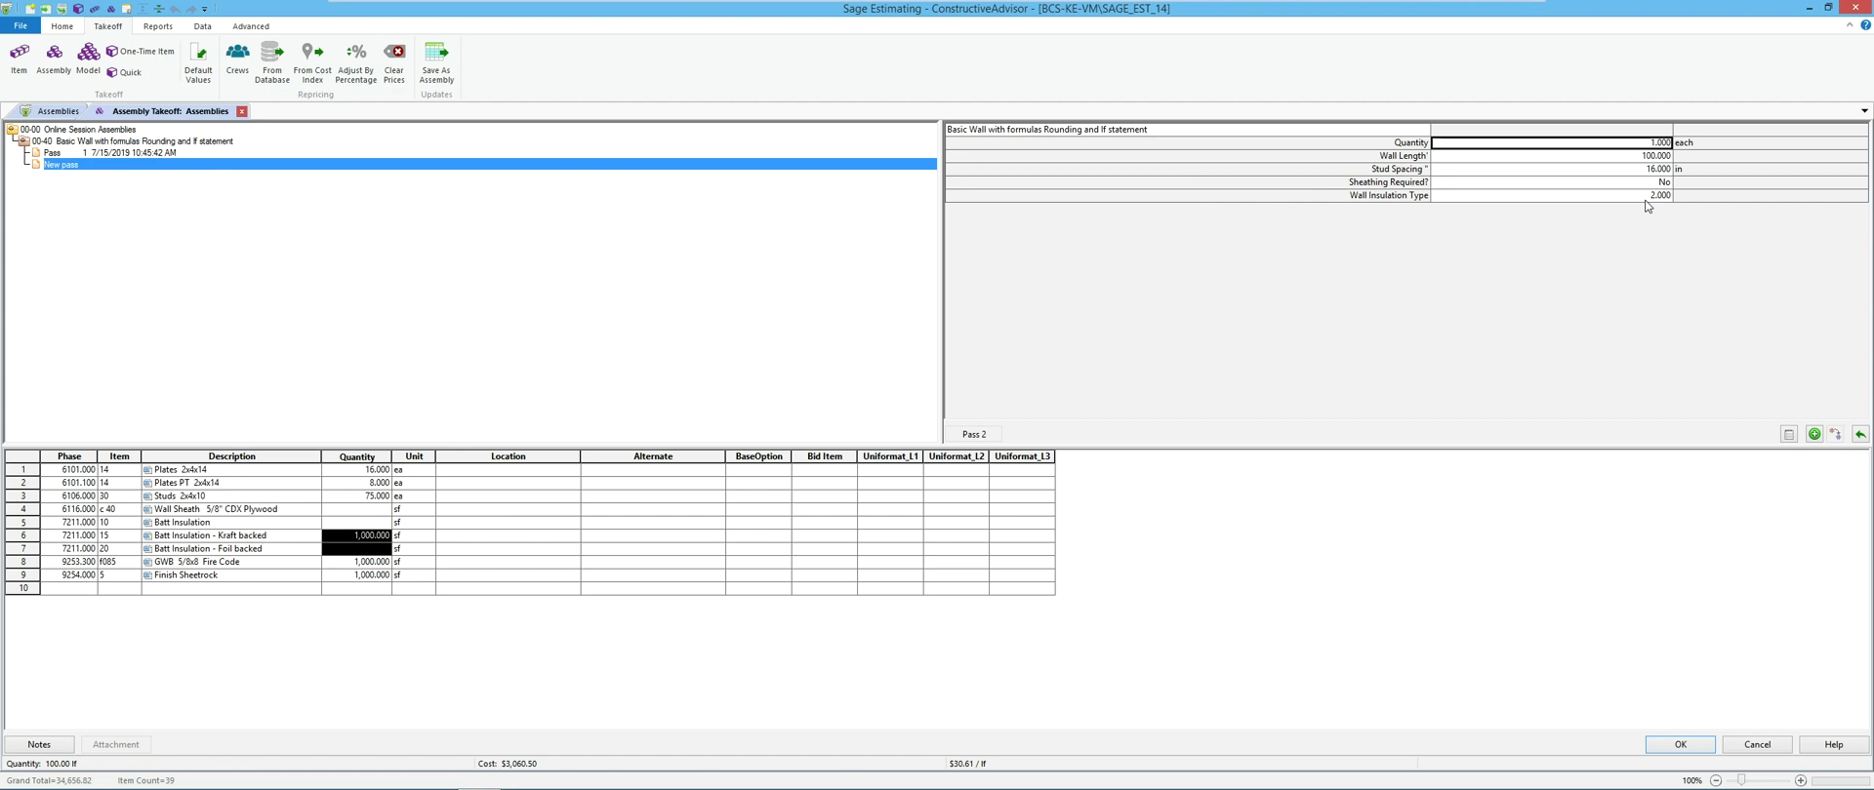
left_click(332, 537)
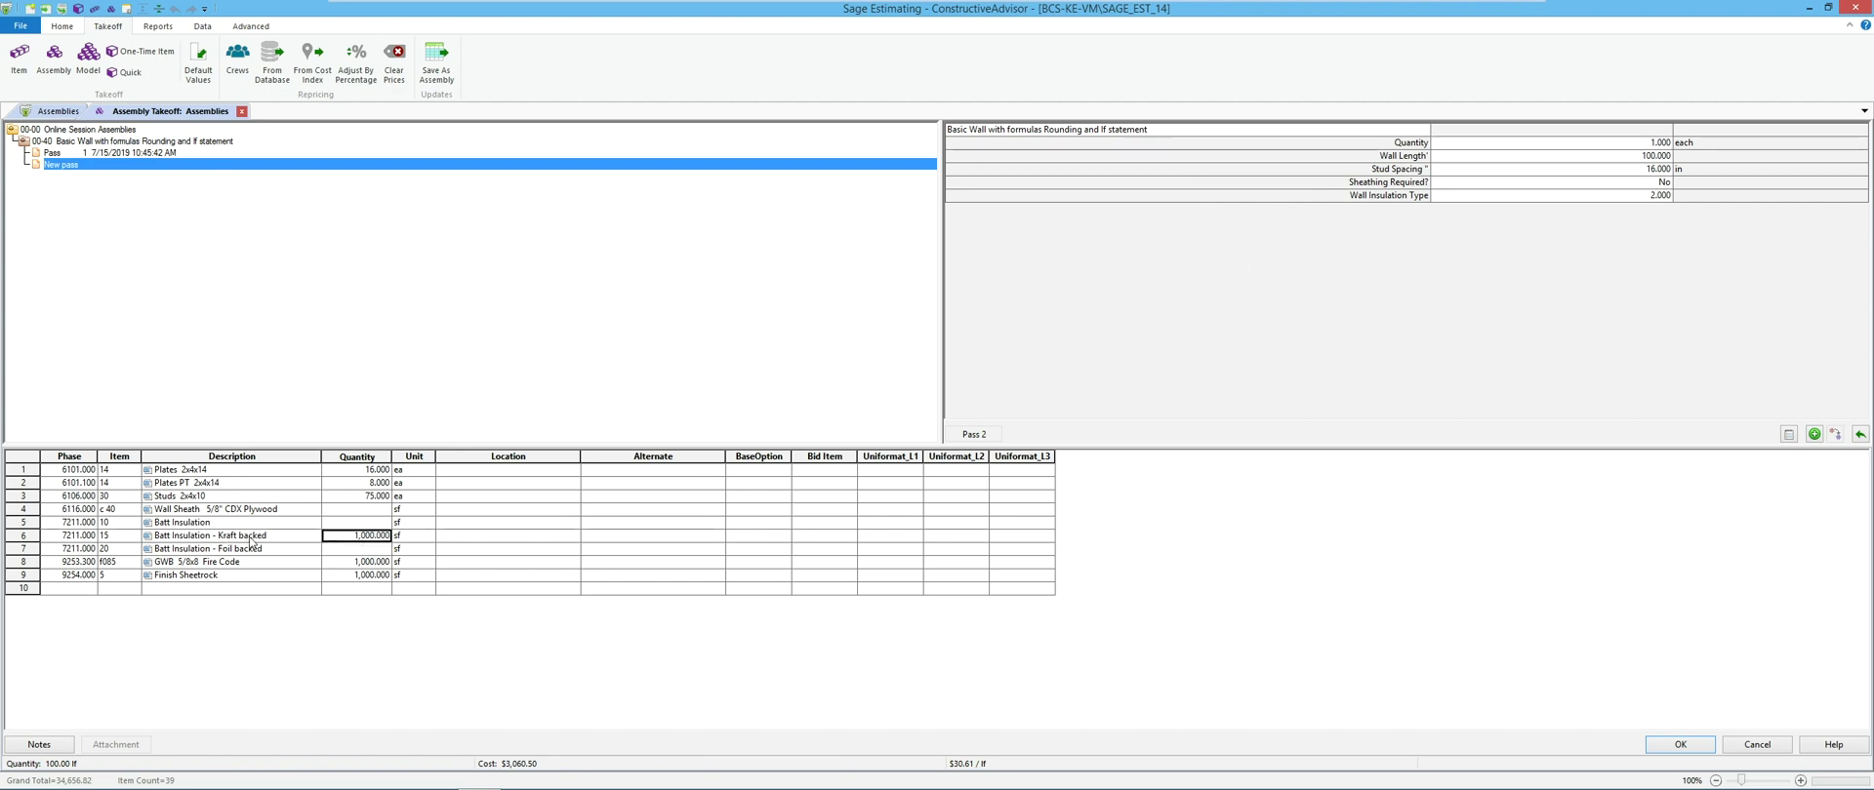
left_click(354, 524)
left_click(354, 549)
left_click(354, 527)
left_click(355, 549)
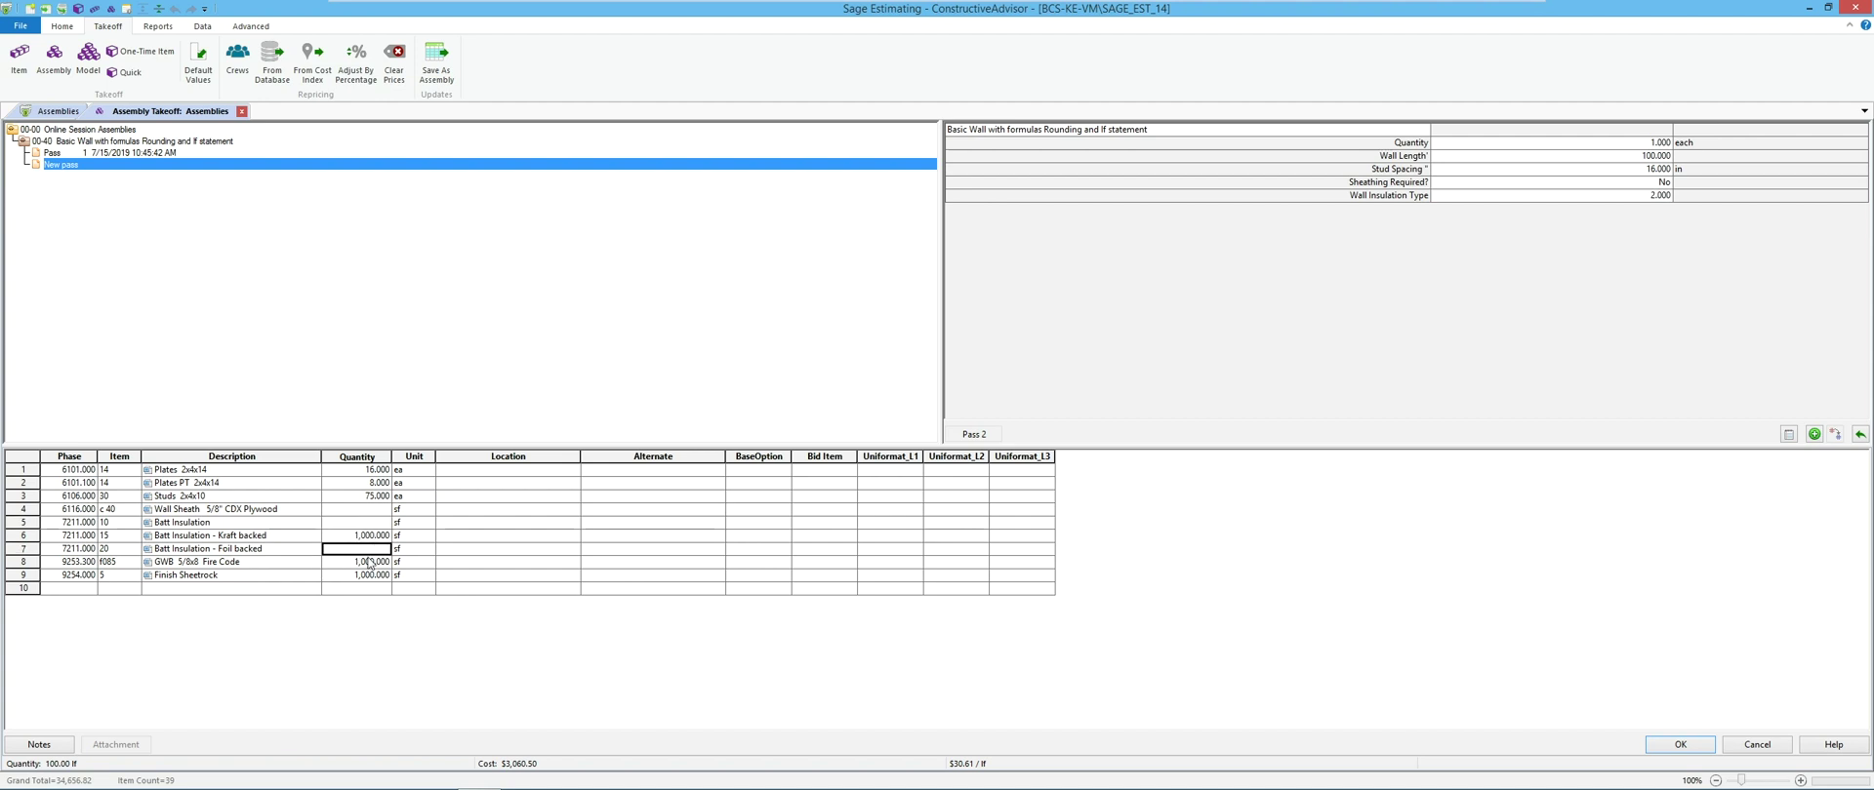